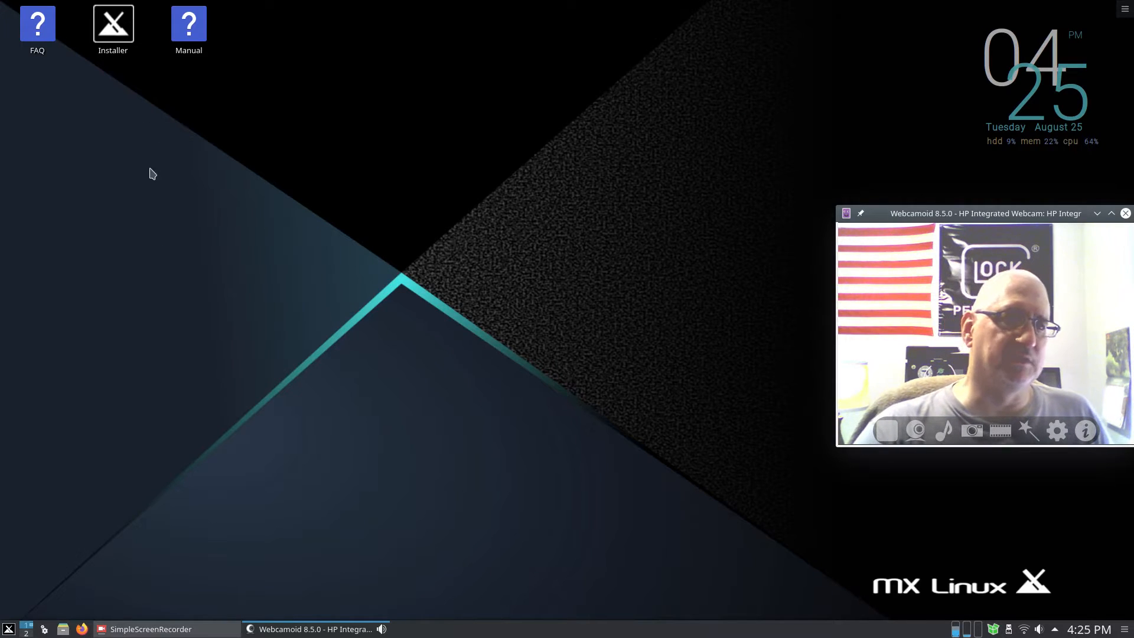
- Launch the MX Linux installer and continue past the terms of use with the default pc105, us keyboard settings
{"action": "double_click", "coordinate": [118, 27]}
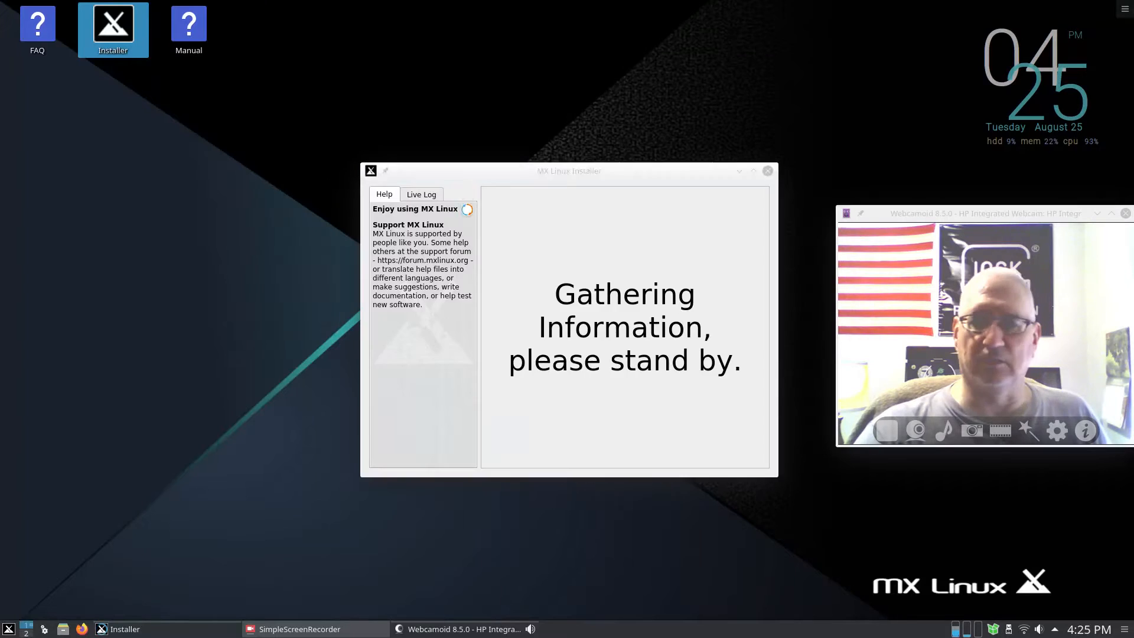
{"action": "left_click_drag", "start_coordinate": [651, 175], "coordinate": [613, 161]}
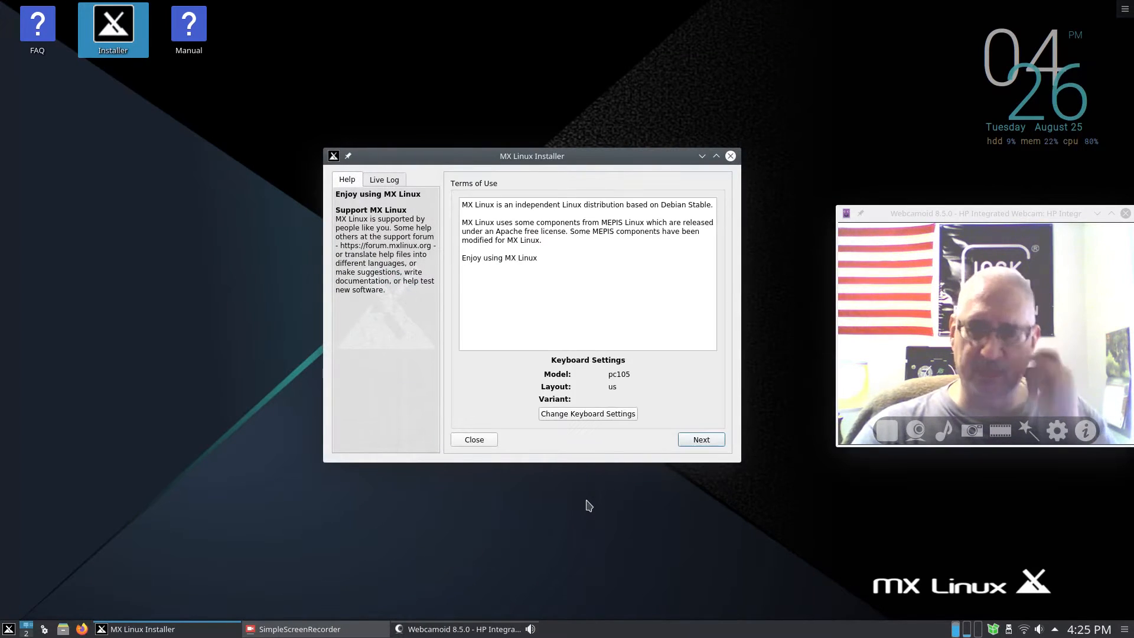
{"action": "left_click_drag", "start_coordinate": [584, 157], "coordinate": [556, 97]}
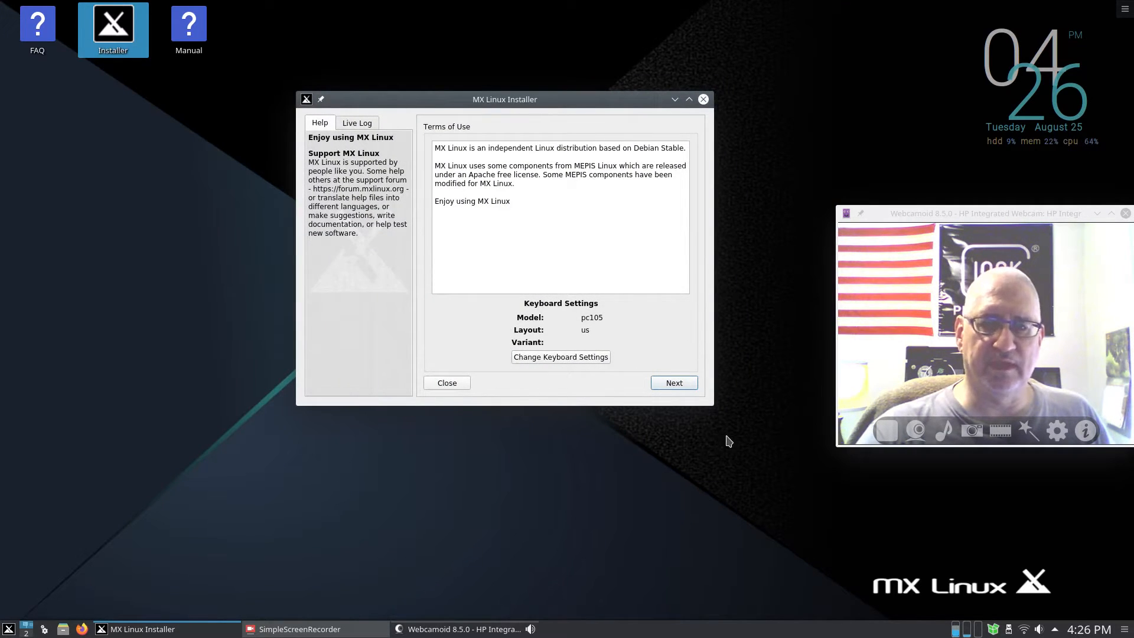
{"action": "left_click", "coordinate": [677, 388]}
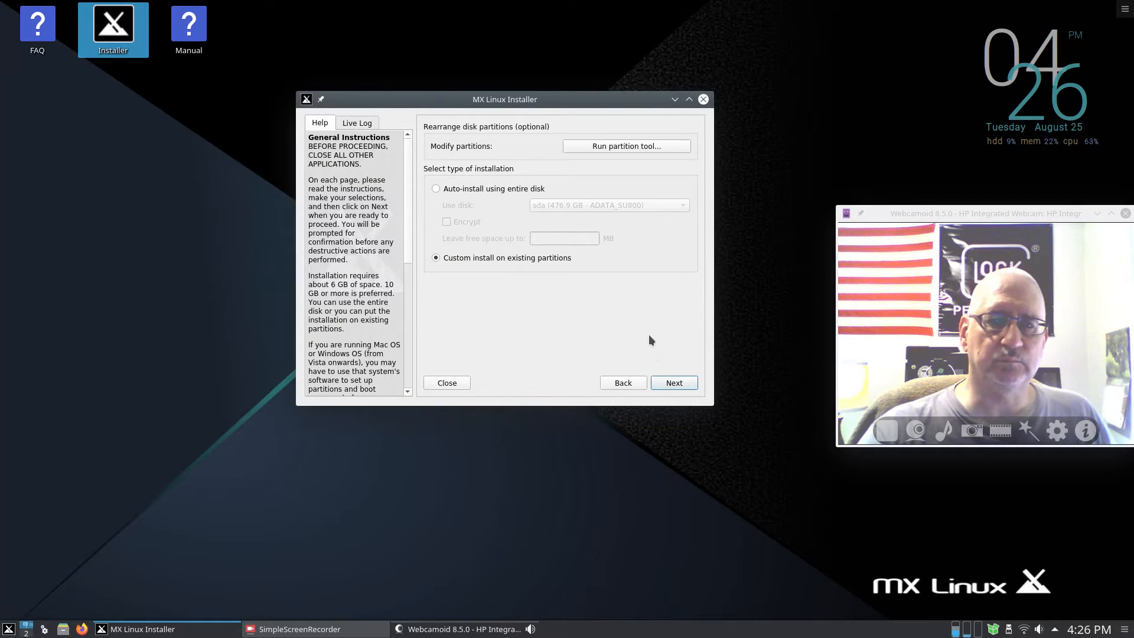
- Choose auto-install using the entire sda disk (ADATA_SU800) and approve formatting it for MX Linux
{"action": "left_click", "coordinate": [436, 188]}
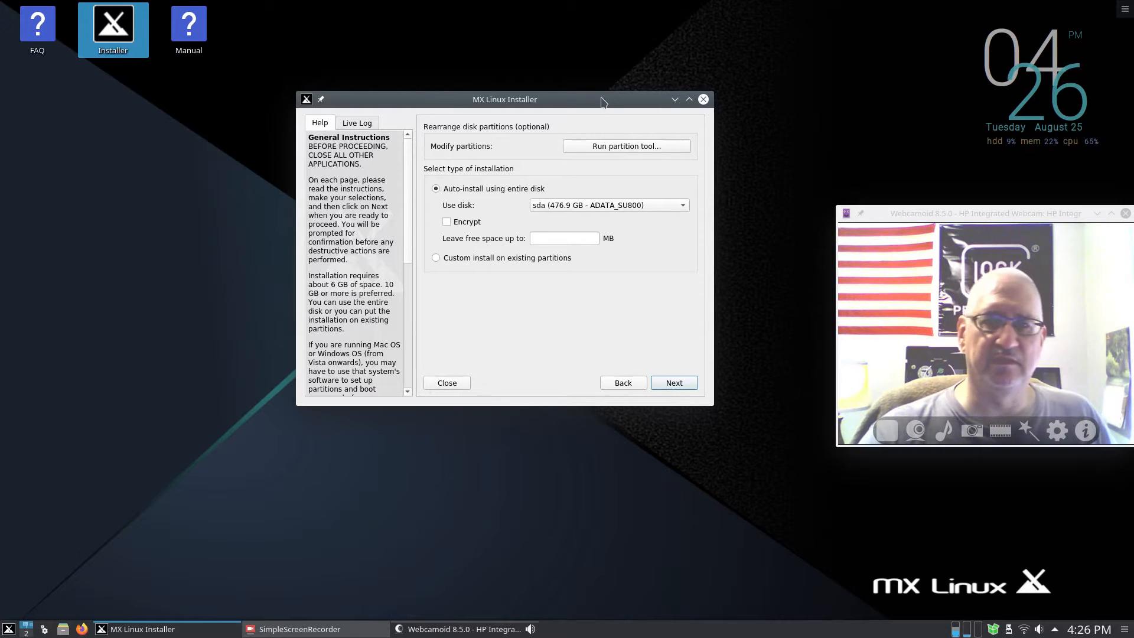
{"action": "left_click_drag", "start_coordinate": [602, 98], "coordinate": [632, 101]}
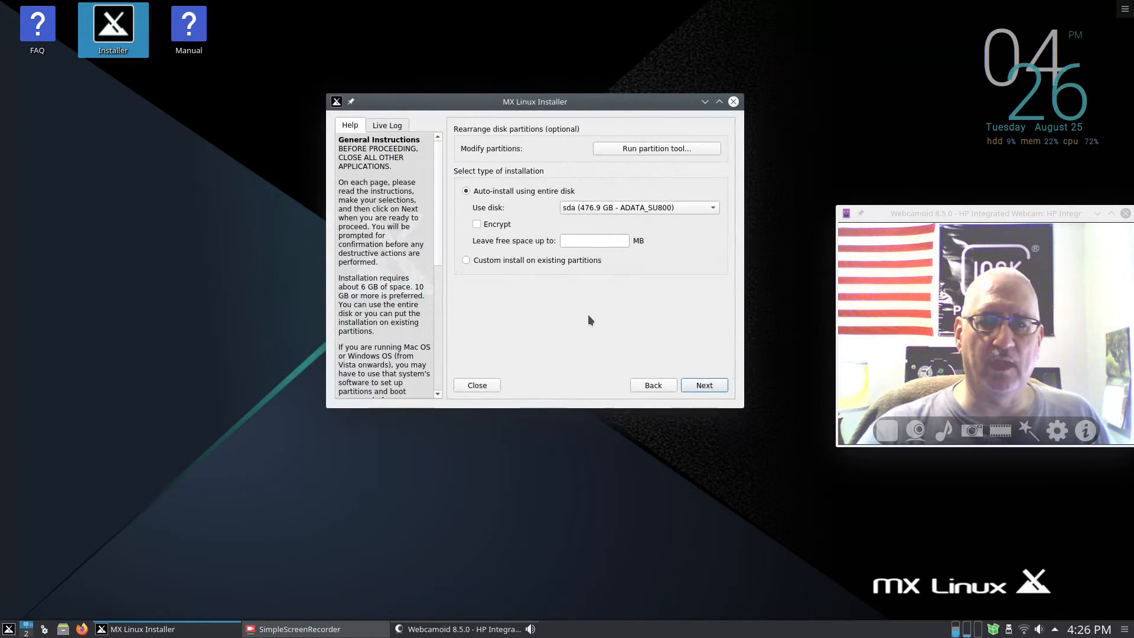
{"action": "left_click", "coordinate": [703, 385]}
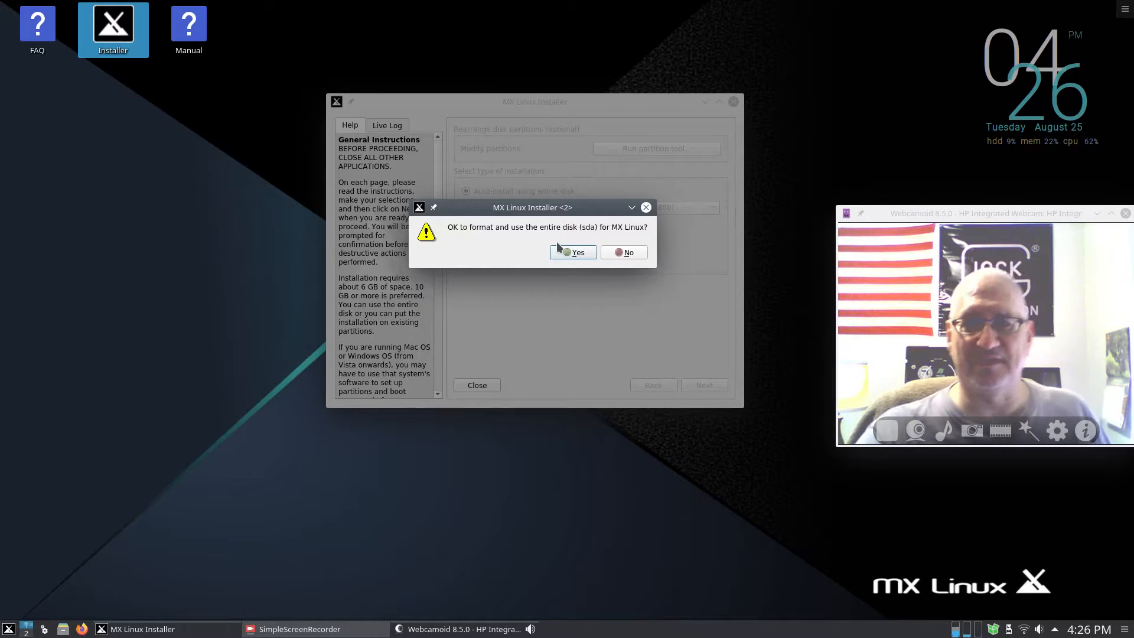
{"action": "left_click", "coordinate": [574, 253]}
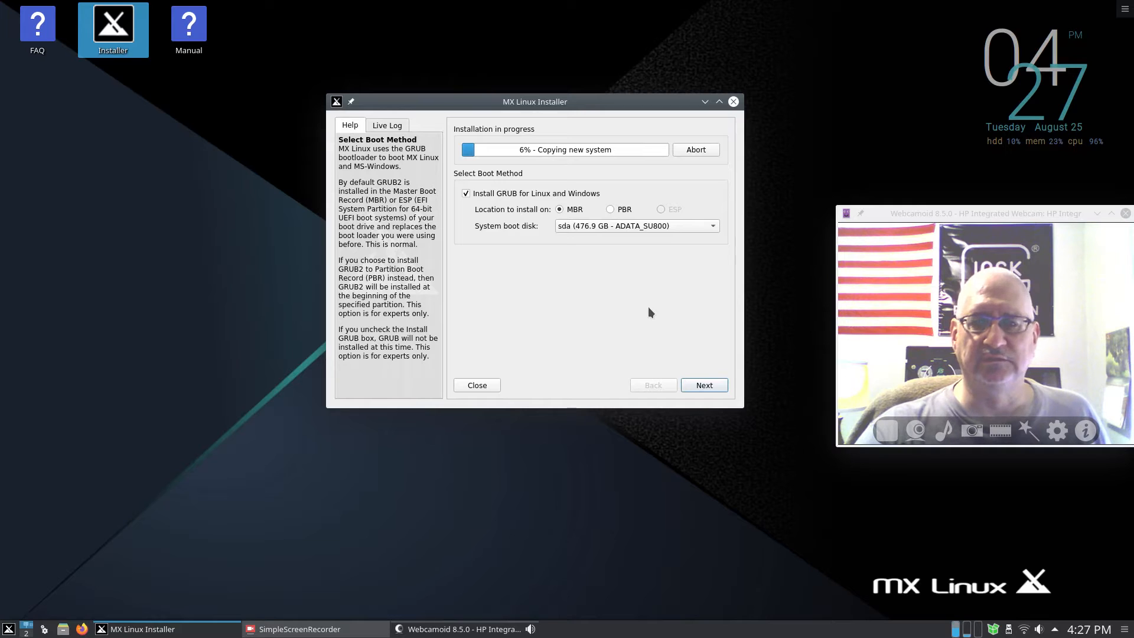
- Accept GRUB installation to the MBR of sda and set the computer name to HP
{"action": "left_click", "coordinate": [707, 385]}
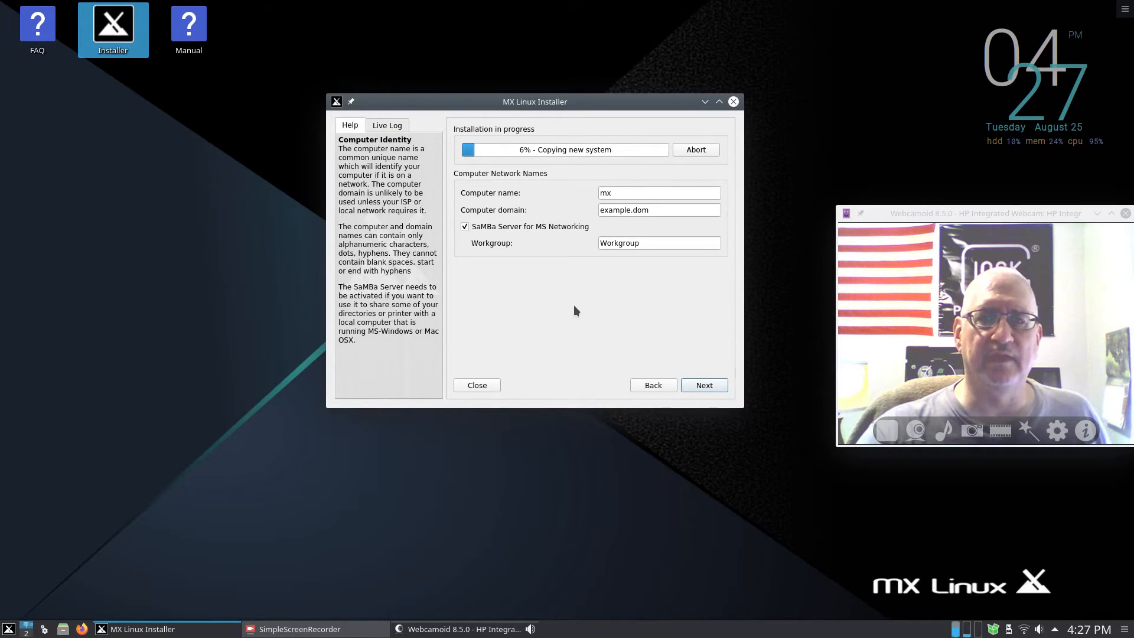
{"action": "left_click_drag", "start_coordinate": [636, 194], "coordinate": [595, 190]}
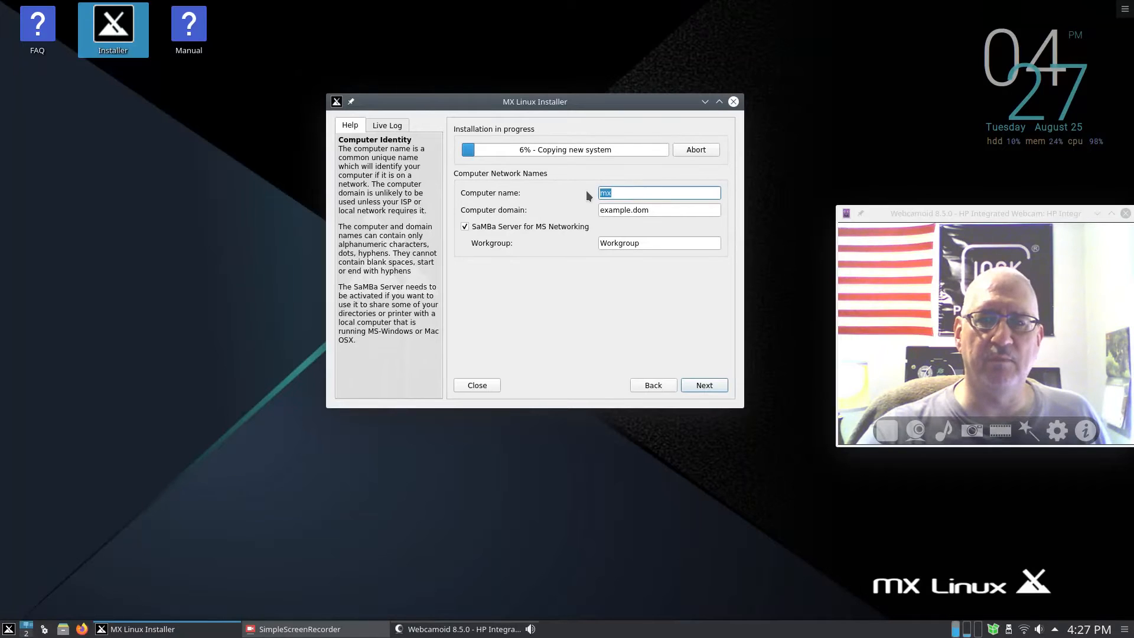
{"action": "type", "text": "HP"}
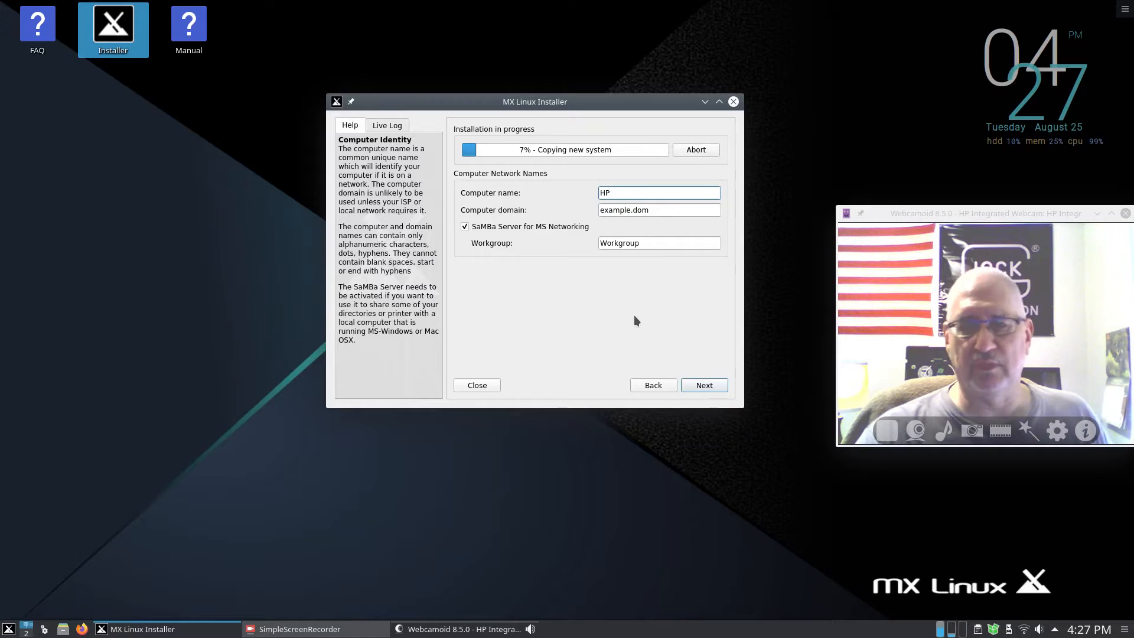
{"action": "left_click", "coordinate": [704, 385]}
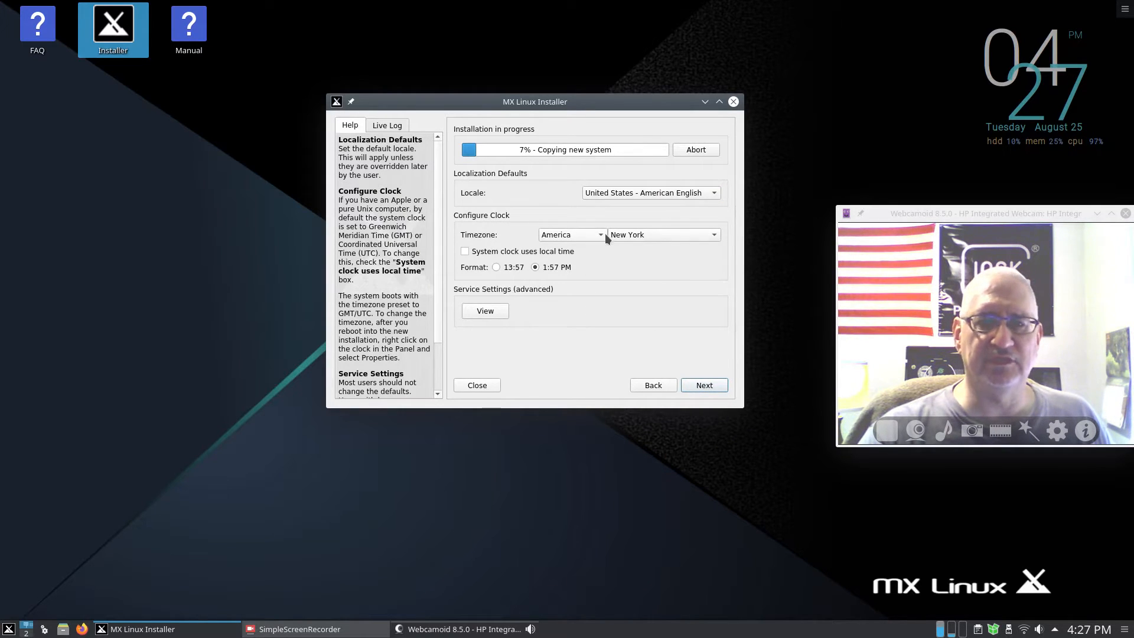
- Set the timezone to America, Phoenix and continue to the user account settings
{"action": "left_click", "coordinate": [714, 235]}
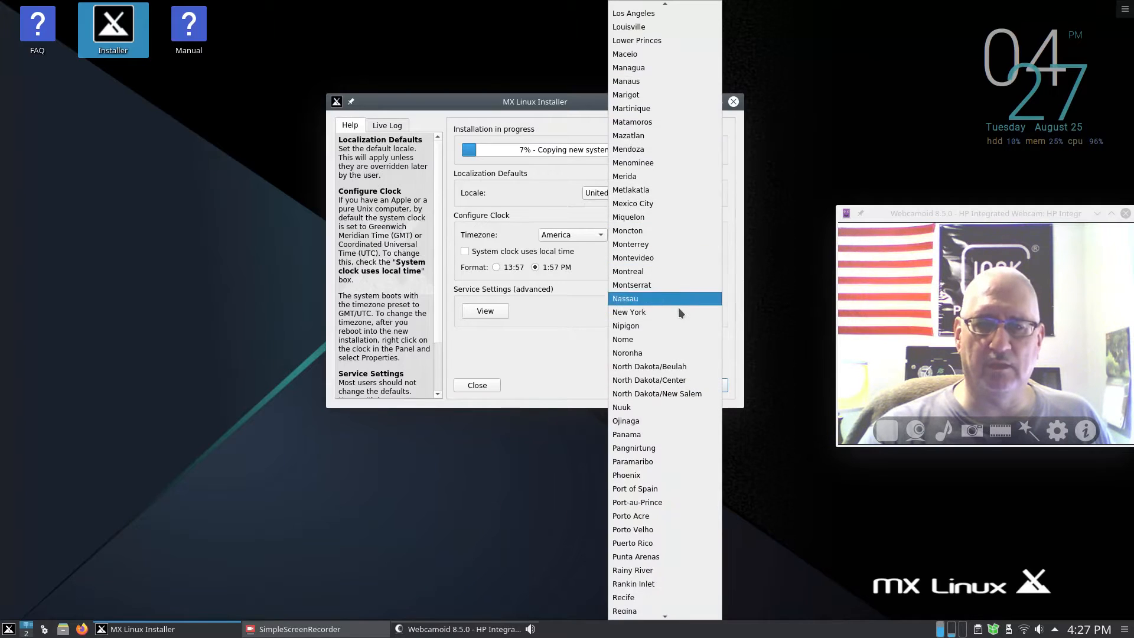
{"action": "left_click", "coordinate": [653, 477]}
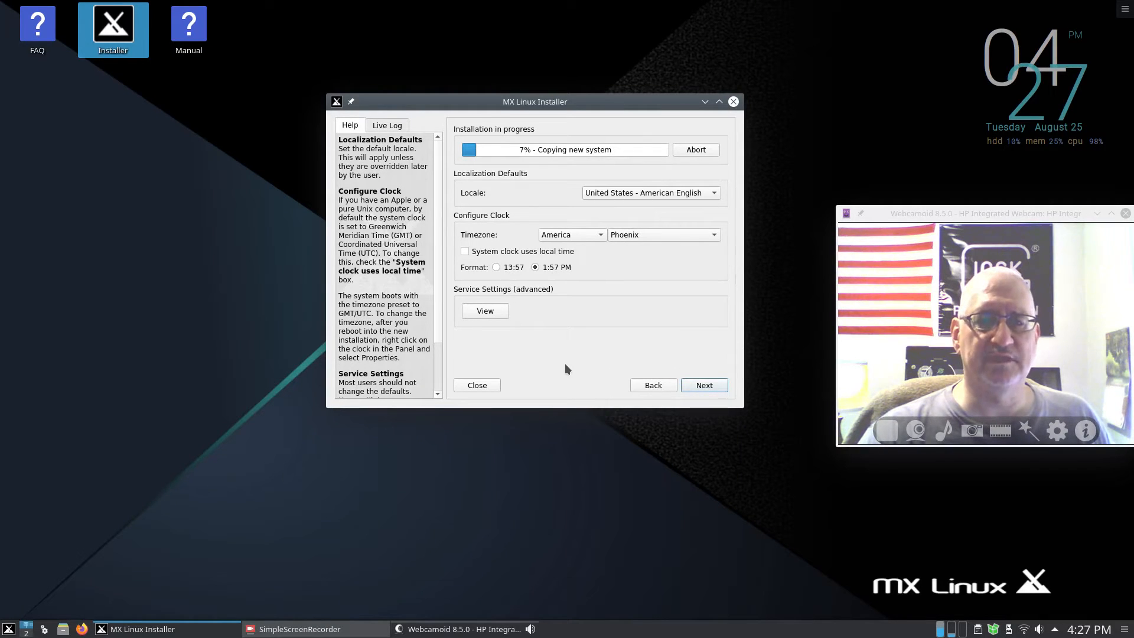
{"action": "left_click", "coordinate": [709, 385]}
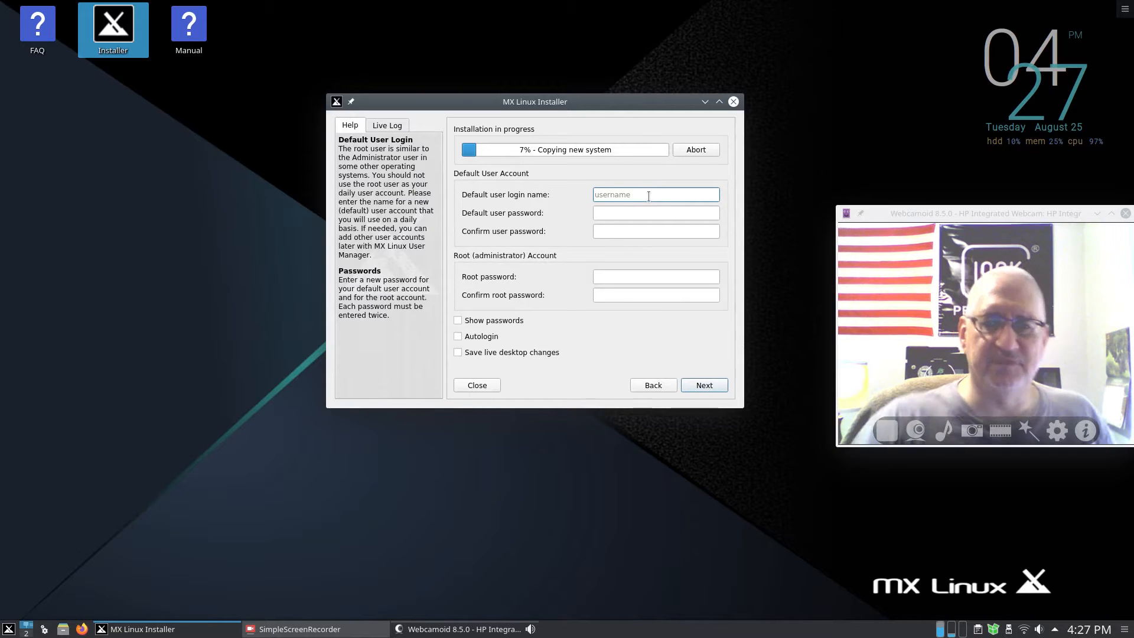
- Enter the default user's login name, and enter and confirm the default user password
{"action": "type", "text": "TN"}
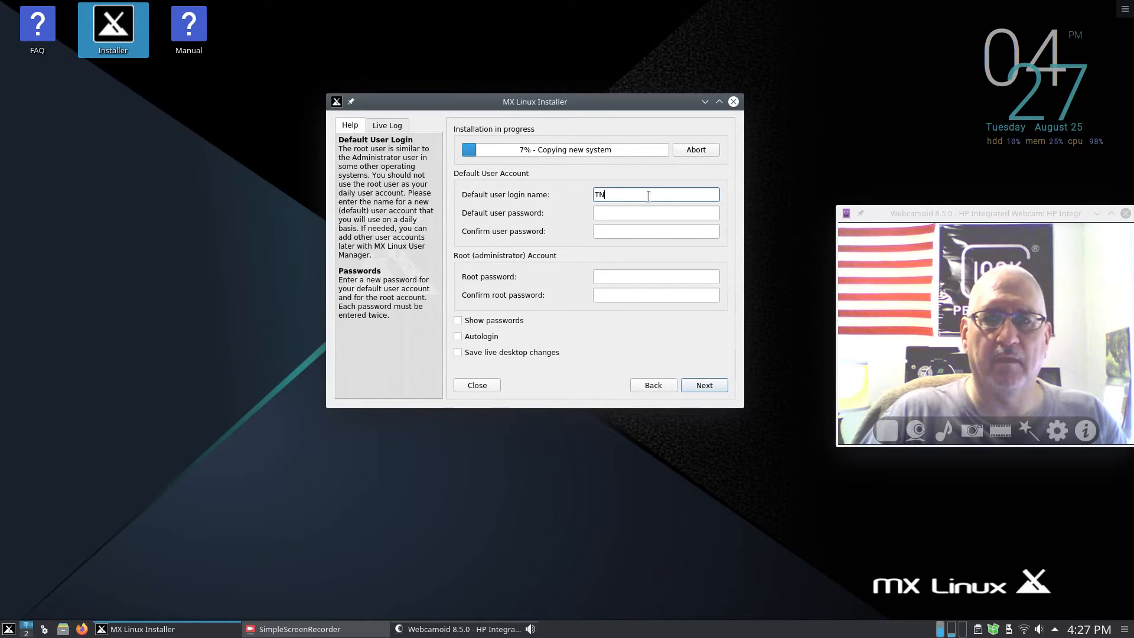
{"action": "type", "text": "Frank"}
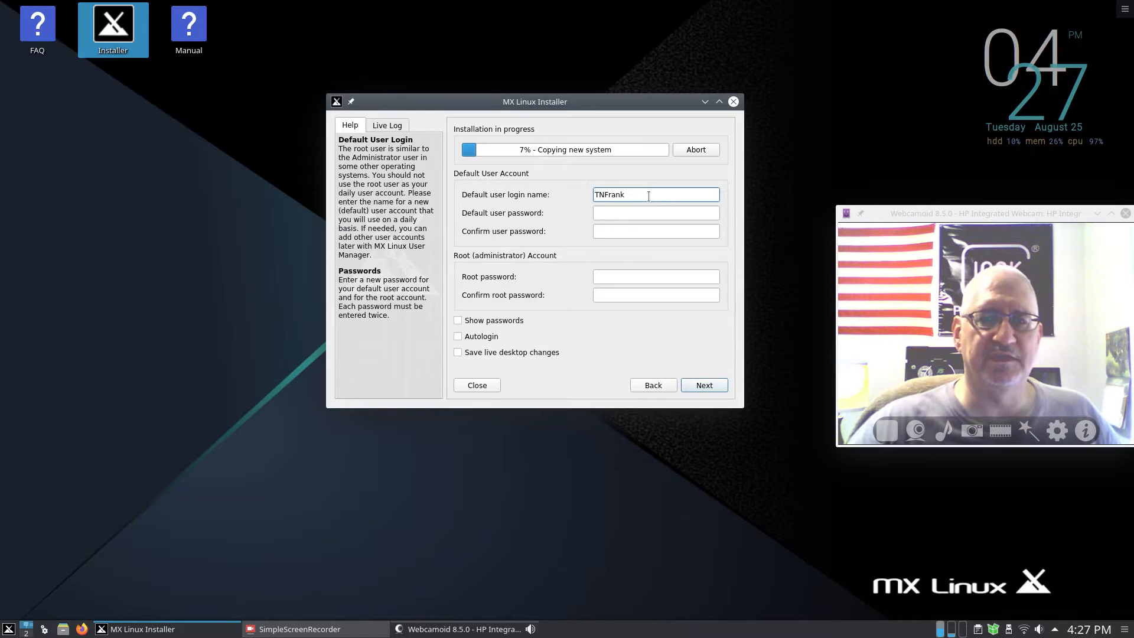
{"action": "left_click", "coordinate": [623, 213]}
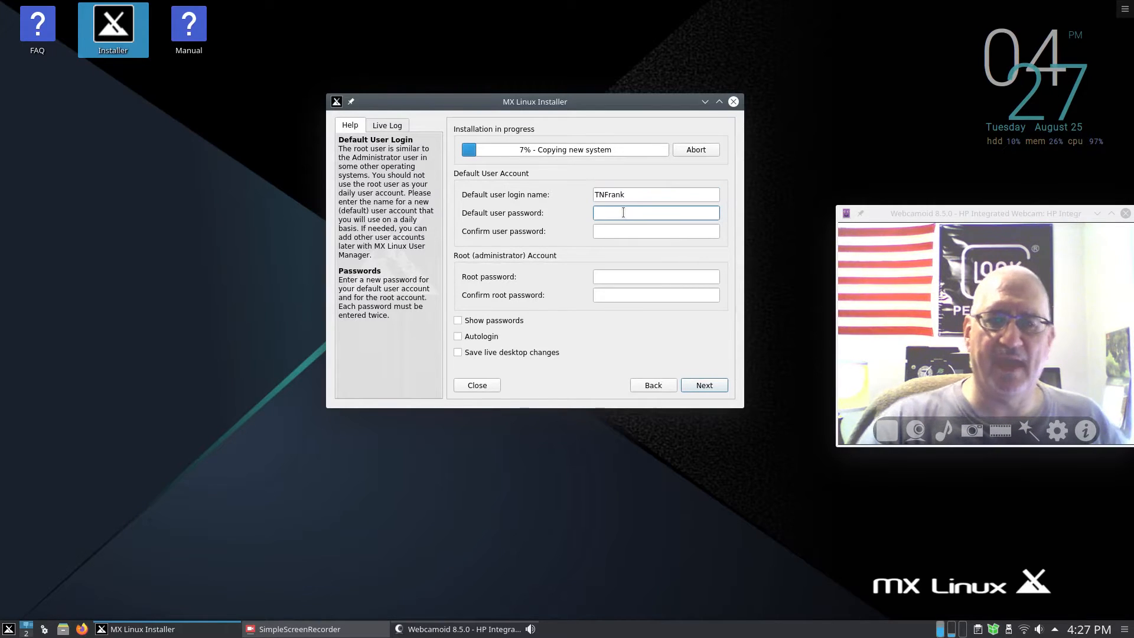
{"action": "type", "text": "●●●●●●●●●●●"}
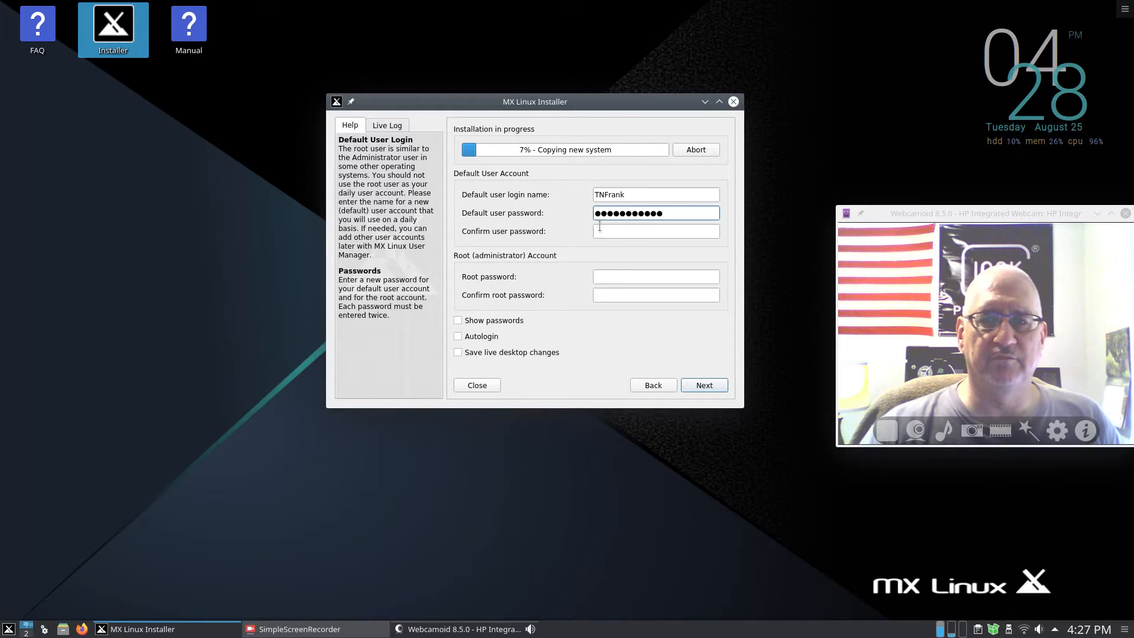
{"action": "left_click", "coordinate": [604, 235]}
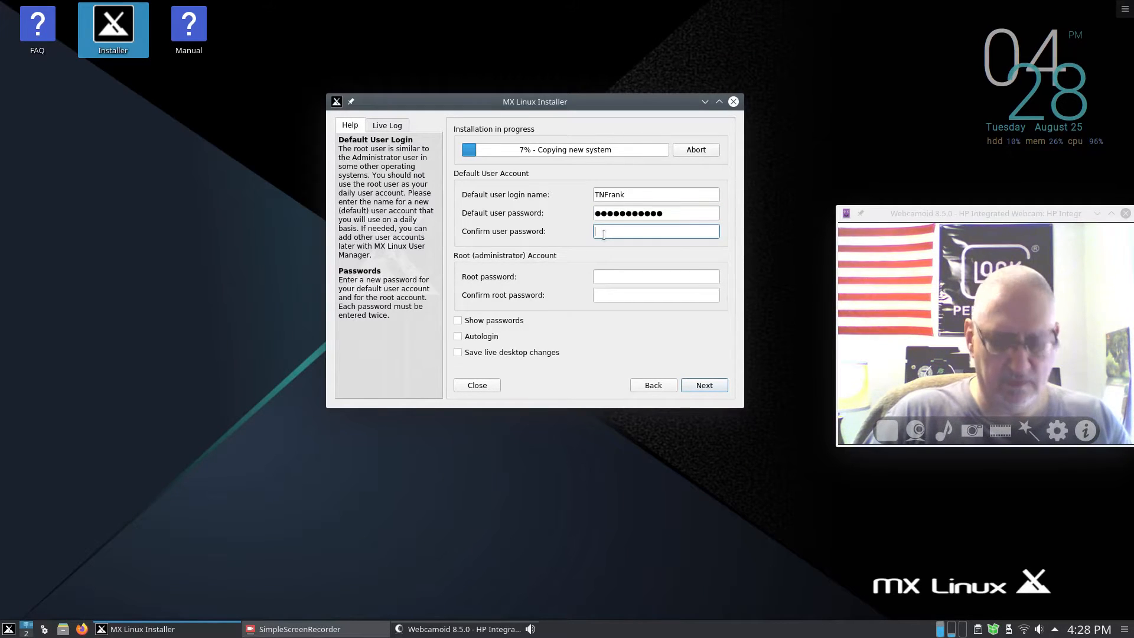
{"action": "type", "text": "●●●●●●●●●●●"}
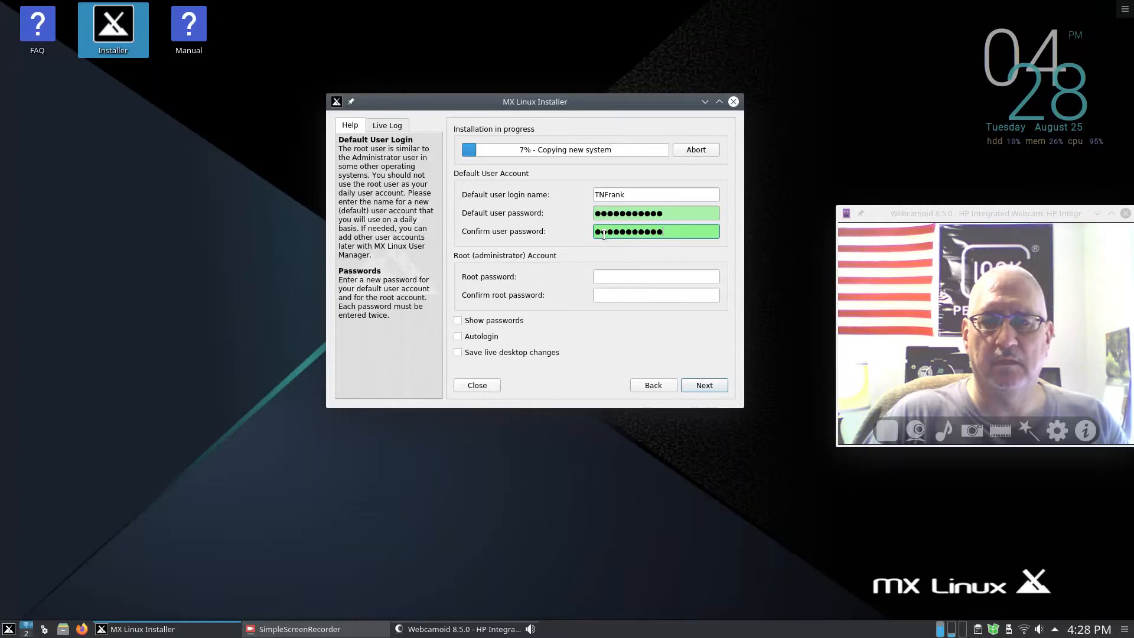
- Enter and confirm the root password, and continue to the installation progress page
{"action": "left_click", "coordinate": [643, 278]}
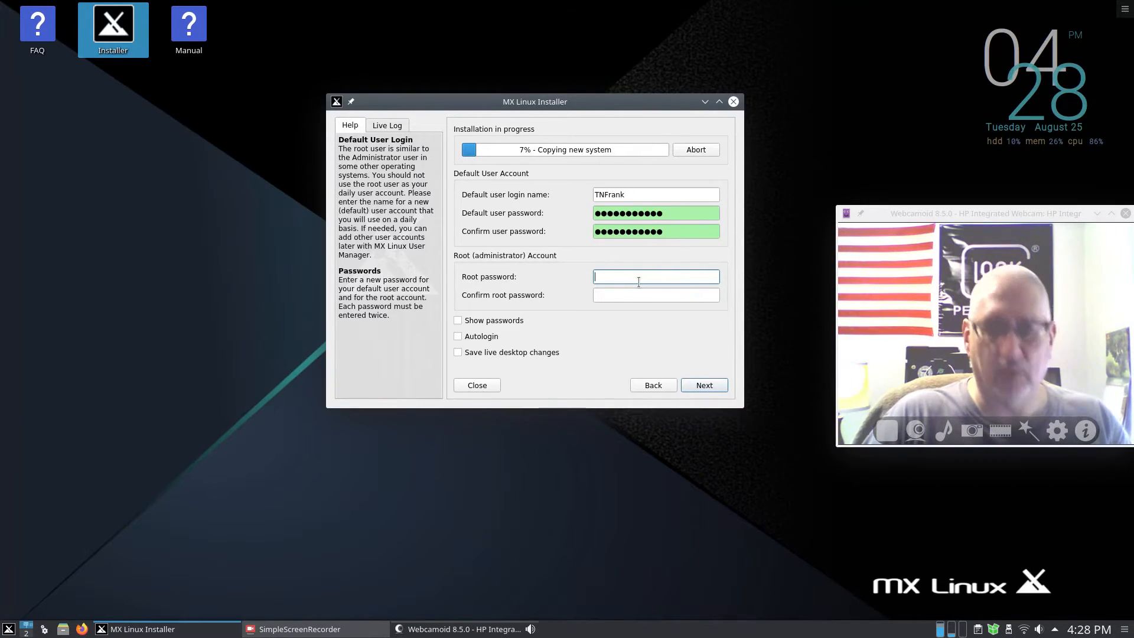
{"action": "type", "text": "●●●●●●●●●●●"}
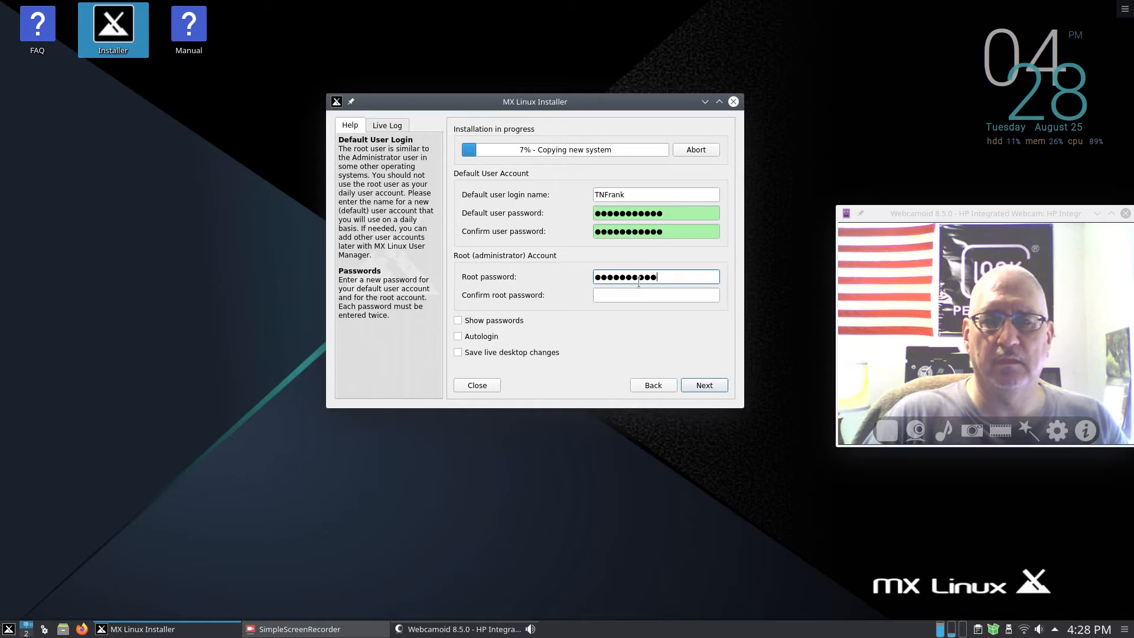
{"action": "left_click", "coordinate": [690, 295]}
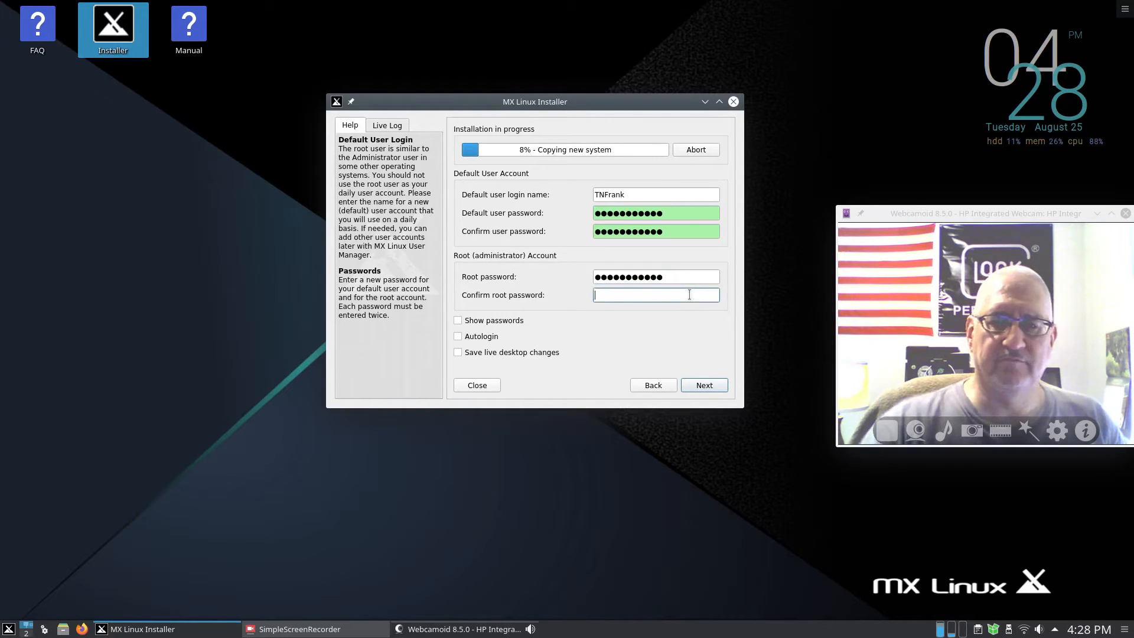
{"action": "type", "text": "●●●●●●●●●●●"}
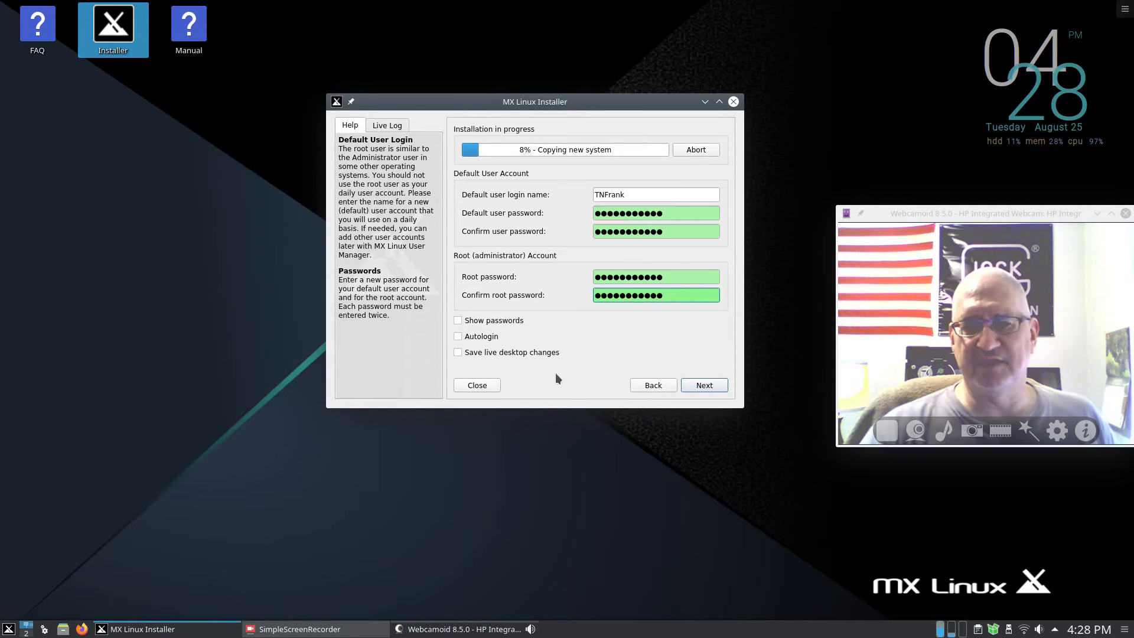
{"action": "left_click", "coordinate": [700, 385]}
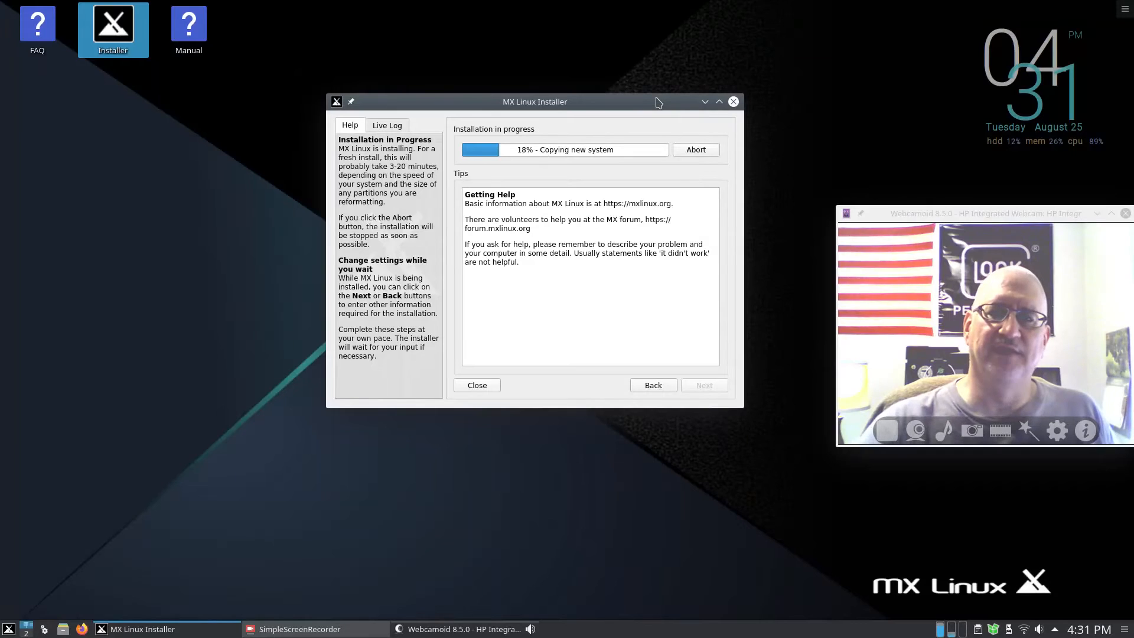
{"action": "left_click_drag", "start_coordinate": [657, 102], "coordinate": [674, 105]}
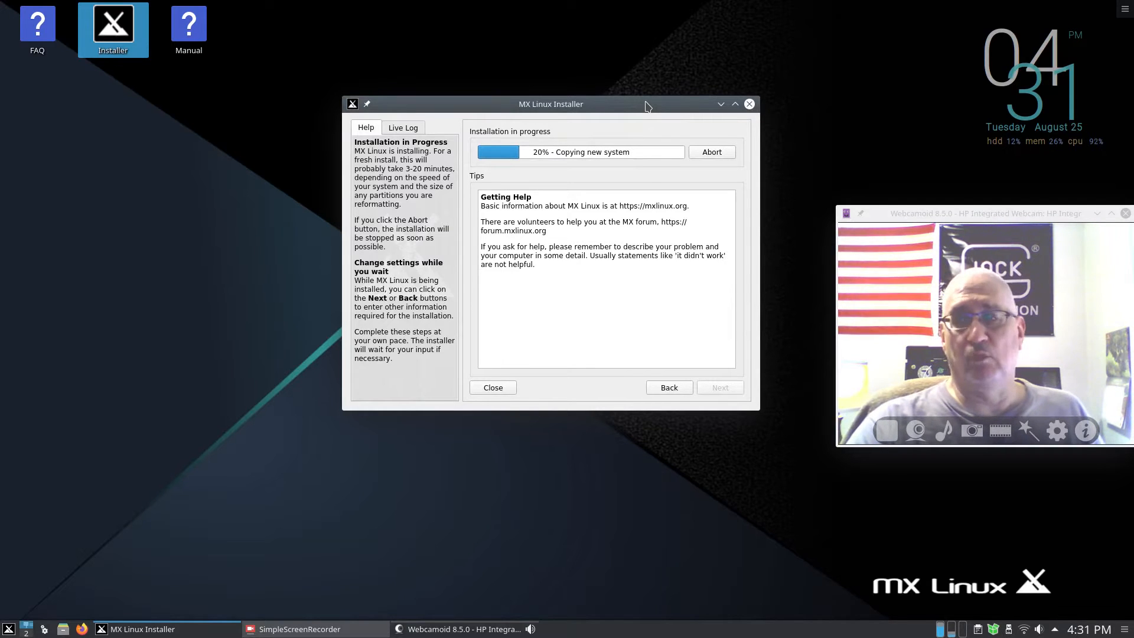
{"action": "mouse_move", "coordinate": [647, 107]}
{"action": "left_mouse_down"}
{"action": "mouse_move", "coordinate": [639, 120]}
{"action": "mouse_move", "coordinate": [653, 114]}
{"action": "mouse_move", "coordinate": [652, 125]}
{"action": "left_mouse_up"}
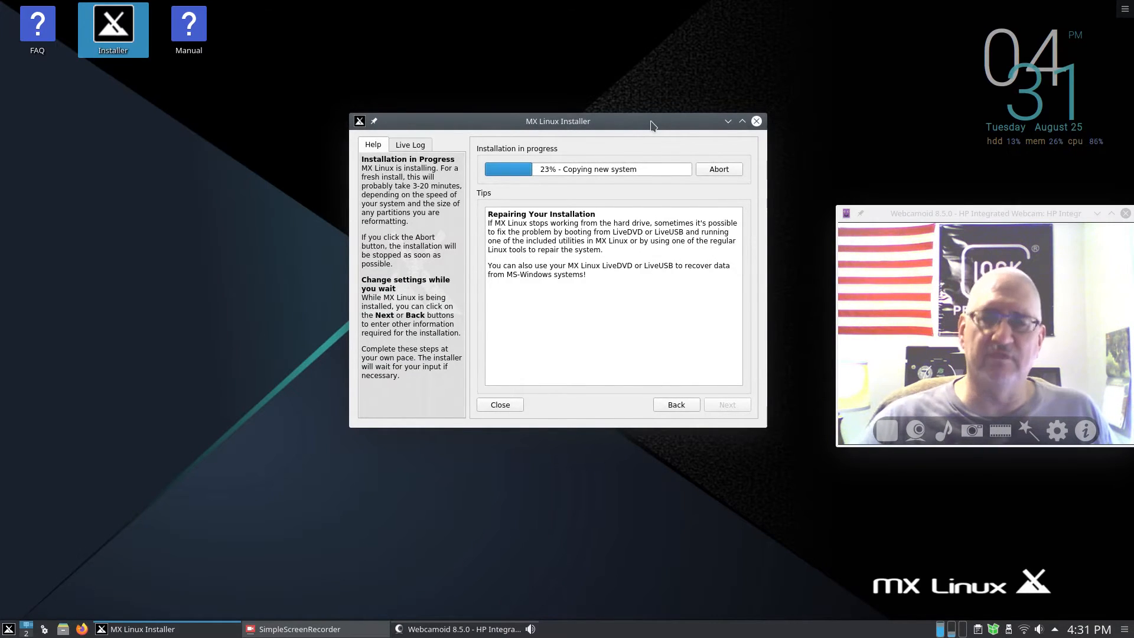
{"action": "left_click_drag", "start_coordinate": [651, 125], "coordinate": [690, 172]}
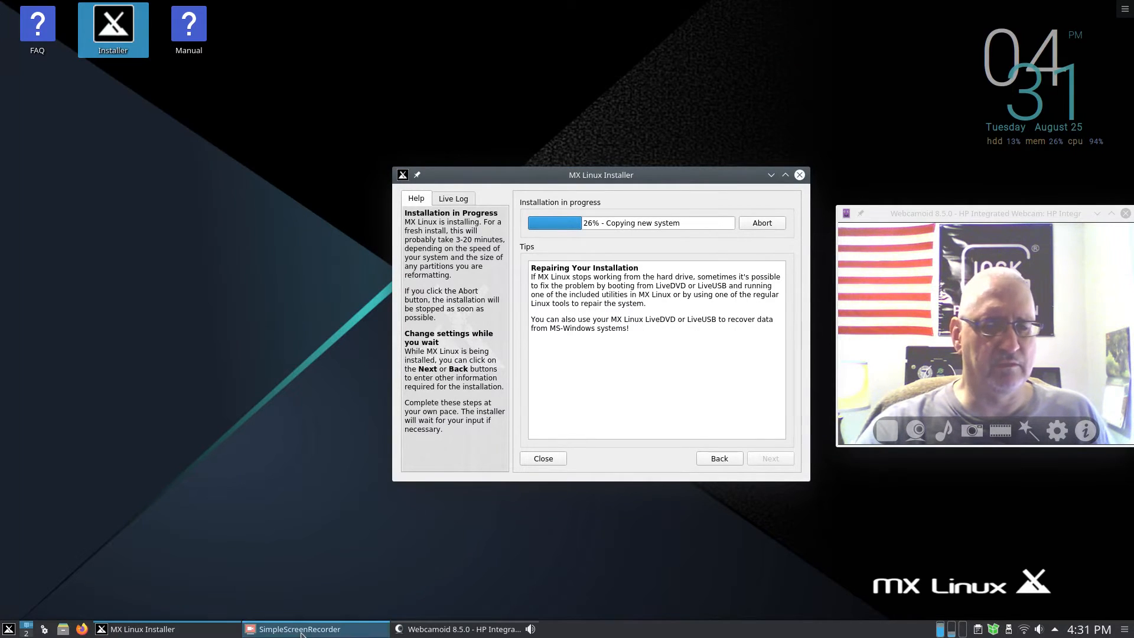
- Switch to SimpleScreenRecorder, pause and resume the recording, and minimize the recorder window
{"action": "left_click", "coordinate": [266, 629]}
{"action": "left_click_drag", "start_coordinate": [526, 84], "coordinate": [232, 104]}
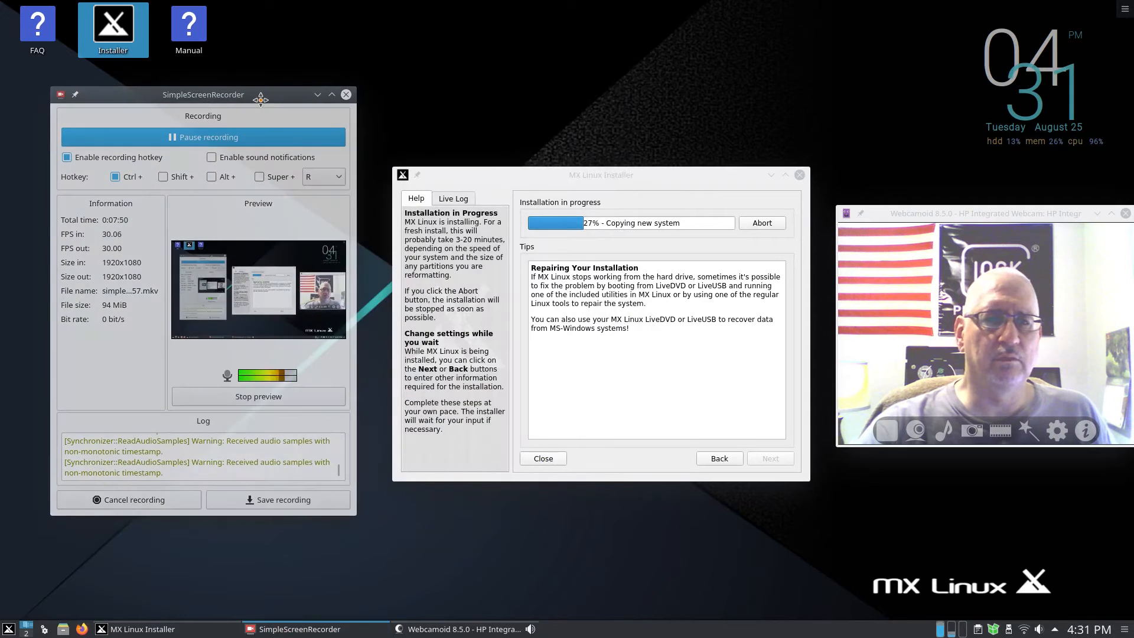
{"action": "left_click", "coordinate": [210, 137]}
{"action": "left_click", "coordinate": [209, 137]}
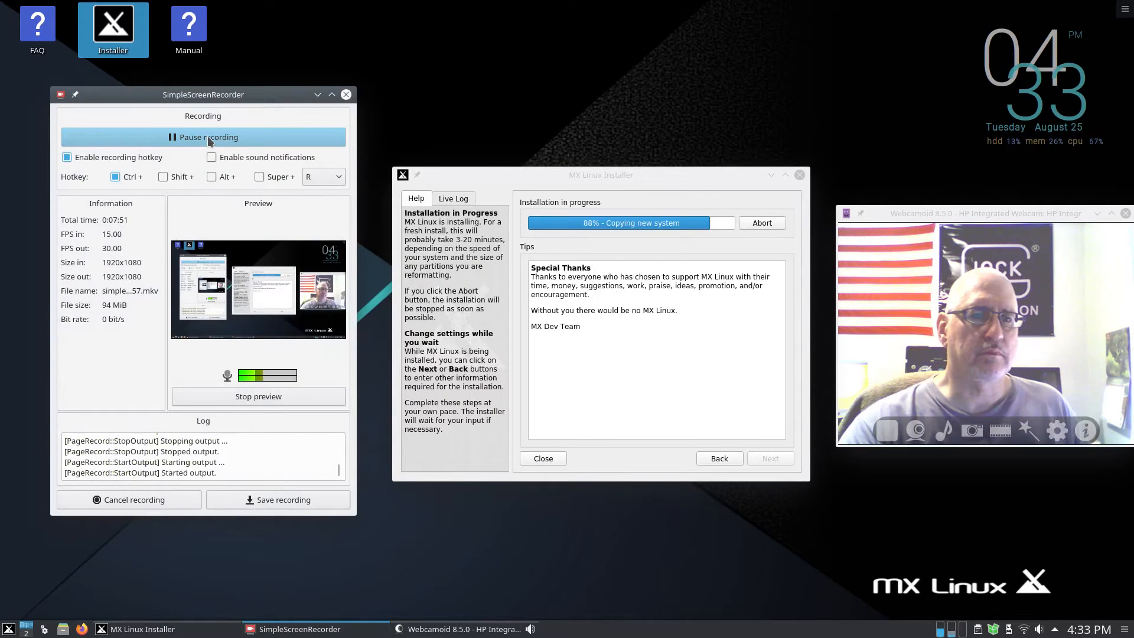
{"action": "left_click", "coordinate": [317, 94]}
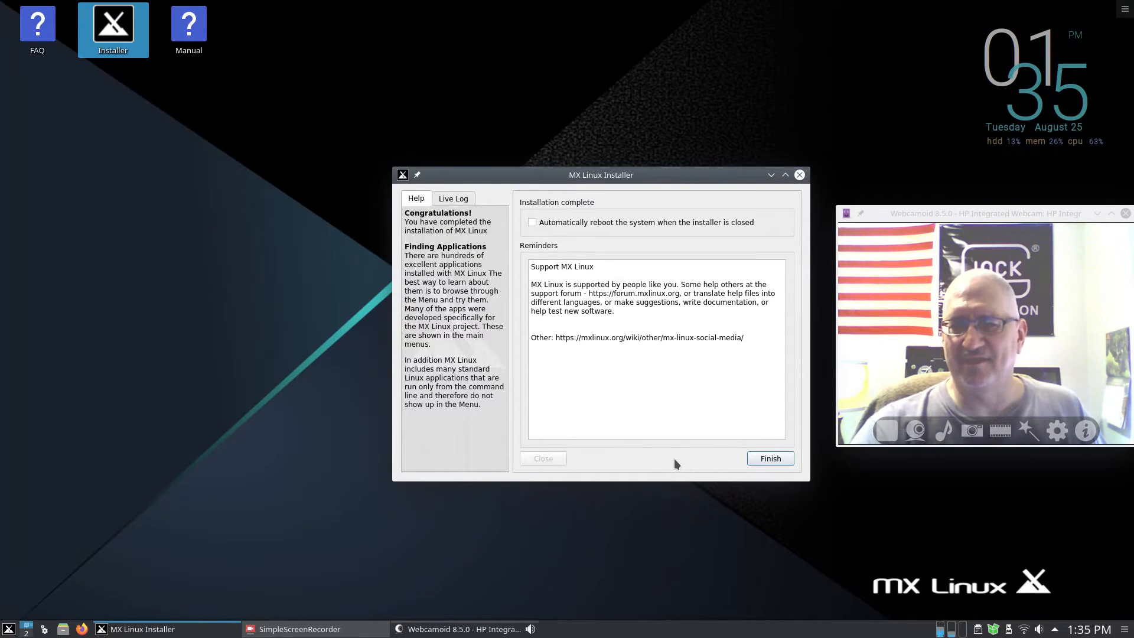
- Finish the completed MX Linux installation
{"action": "left_click", "coordinate": [768, 459]}
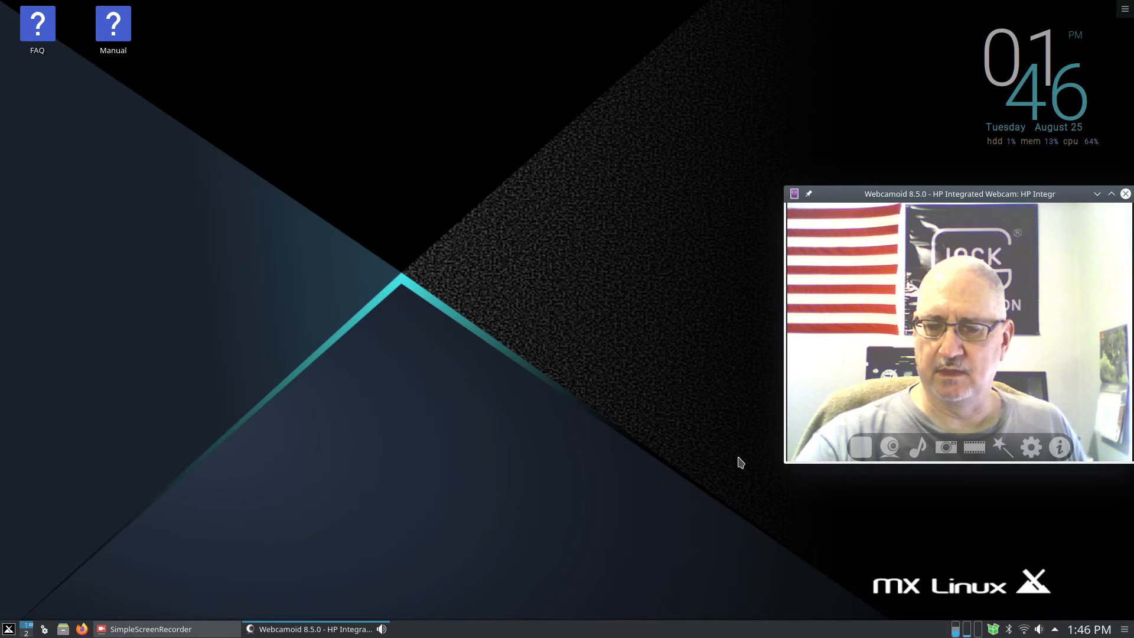
- Open the MX Updater preview of the full upgrade for the available package updates
{"action": "left_click", "coordinate": [1010, 630]}
{"action": "left_click", "coordinate": [889, 431]}
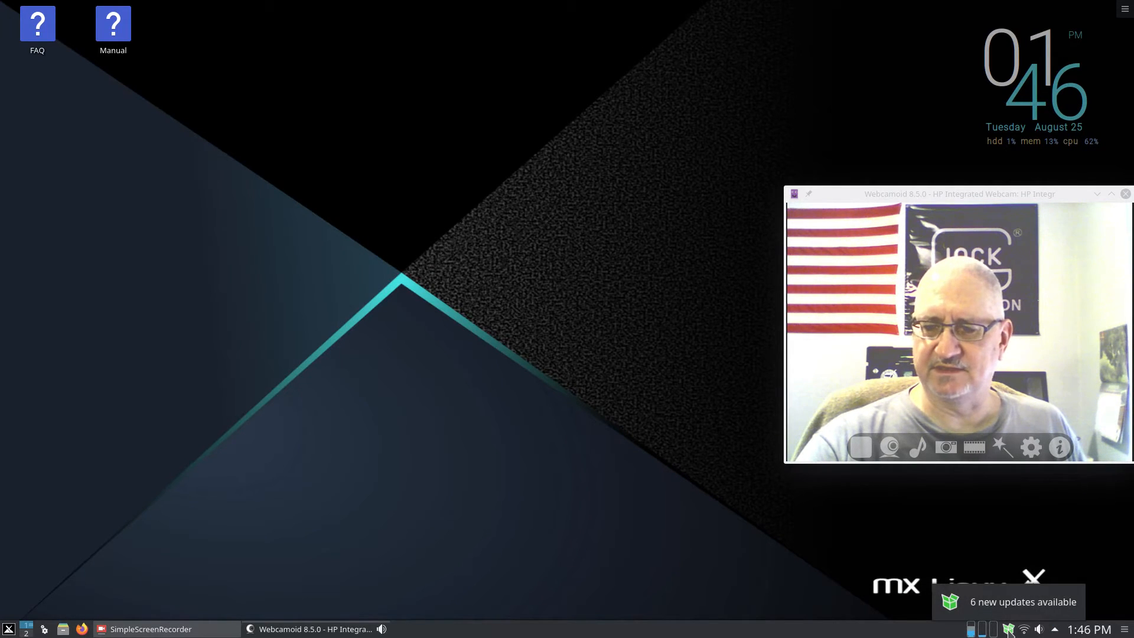
{"action": "left_click", "coordinate": [1008, 631]}
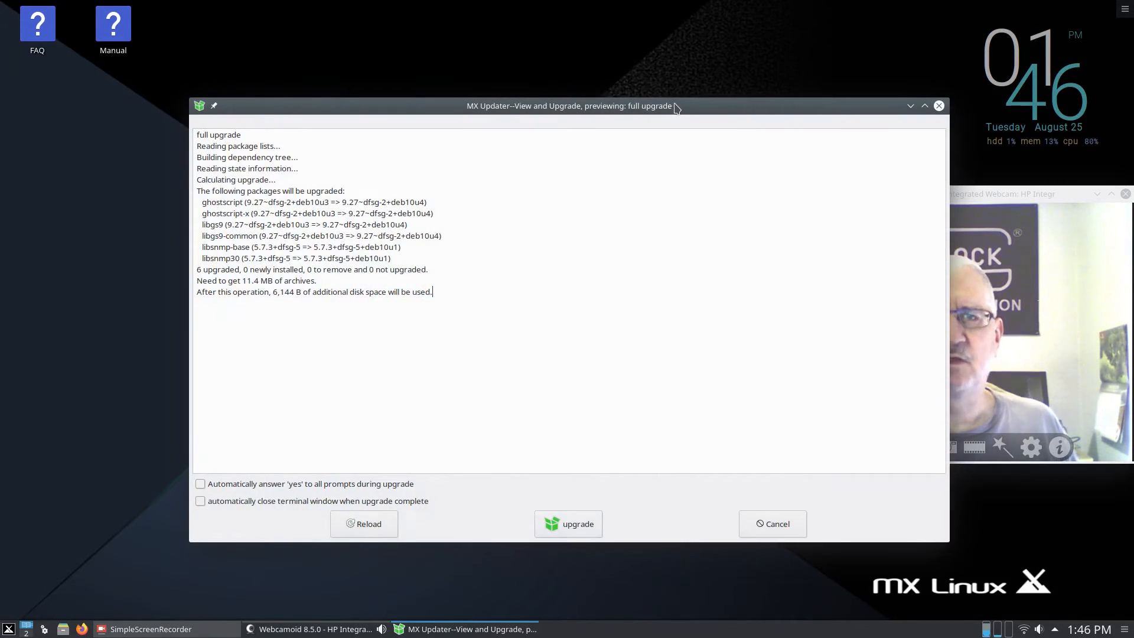
- Run the previewed full upgrade, authenticate with the root password, and close the terminal once the upgrade is complete
{"action": "left_click_drag", "start_coordinate": [677, 108], "coordinate": [494, 19]}
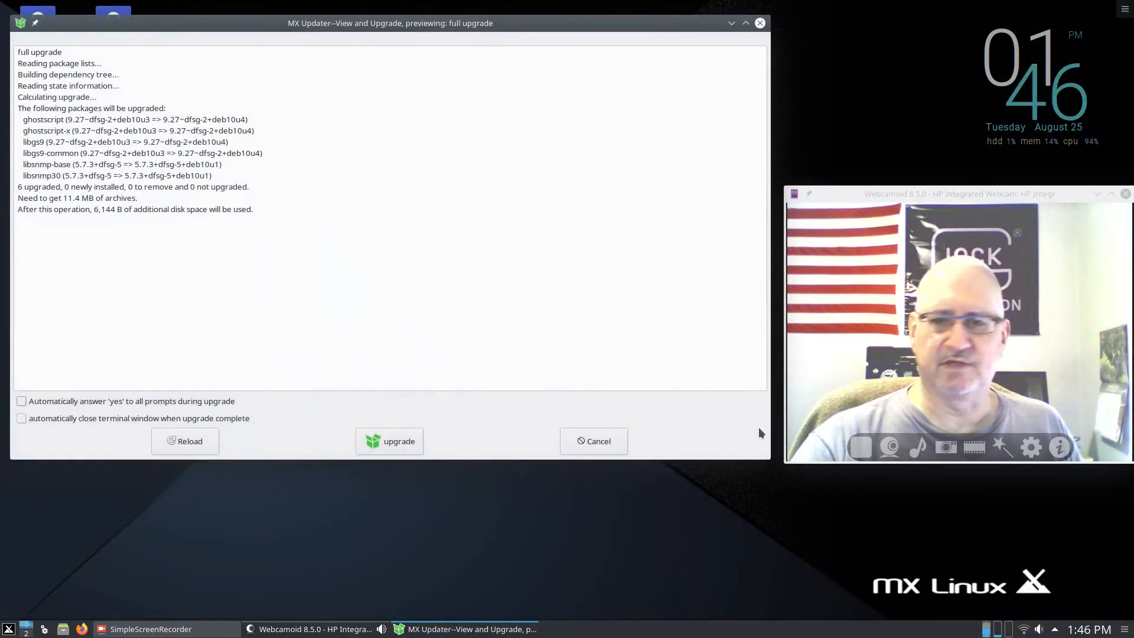
{"action": "left_click", "coordinate": [401, 441]}
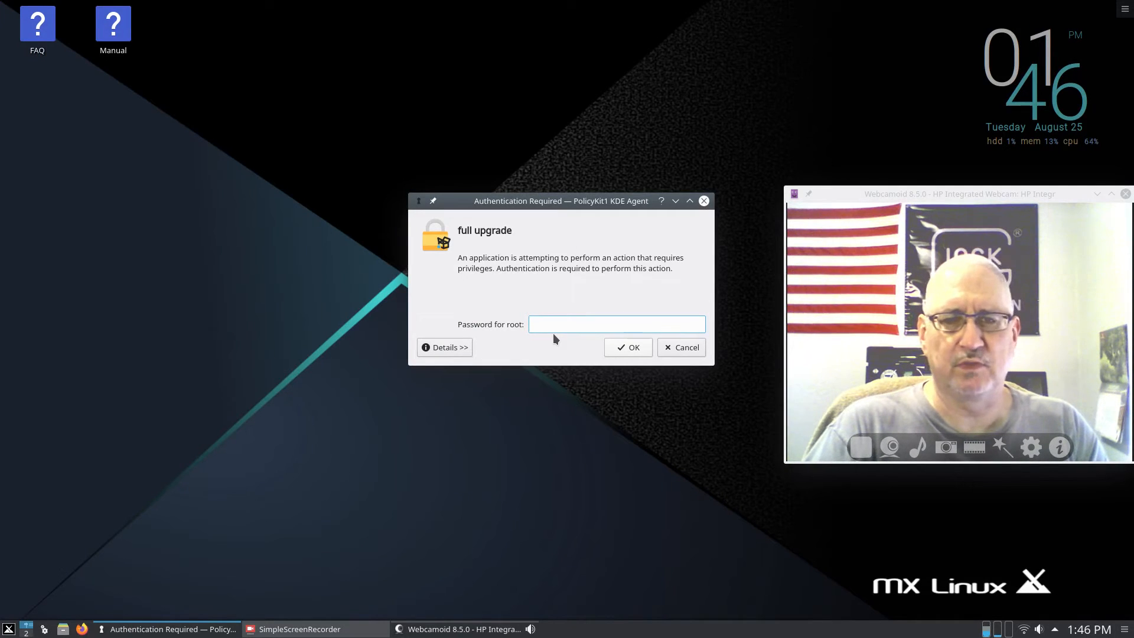
{"action": "type", "text": "●●●●●●●●●●●"}
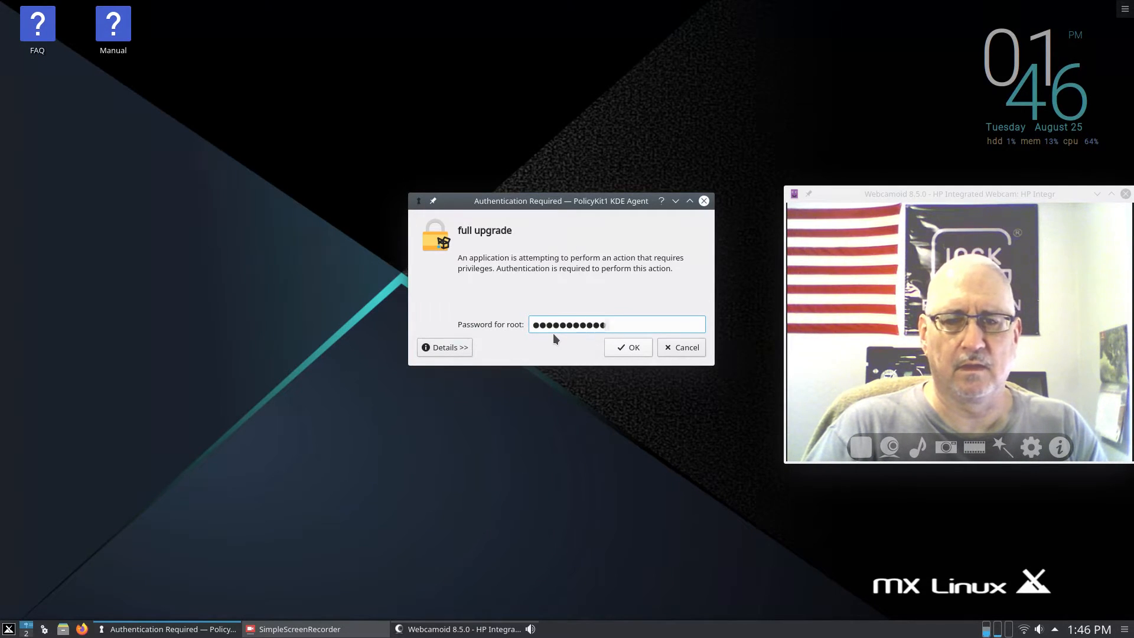
{"action": "key", "text": "Return"}
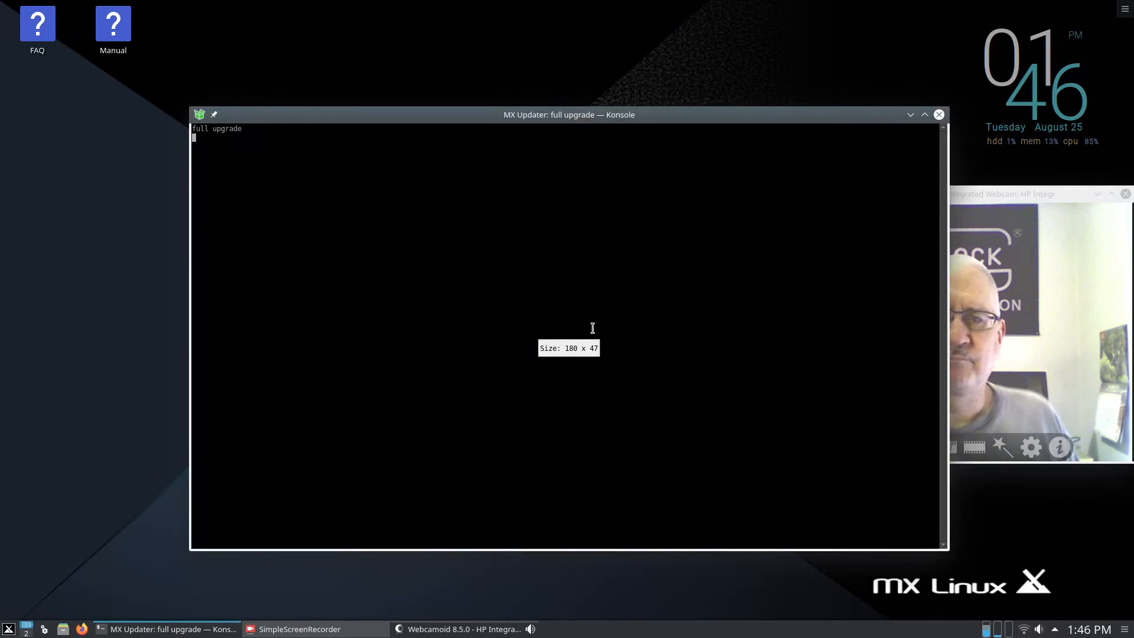
{"action": "left_click_drag", "start_coordinate": [683, 119], "coordinate": [522, 88]}
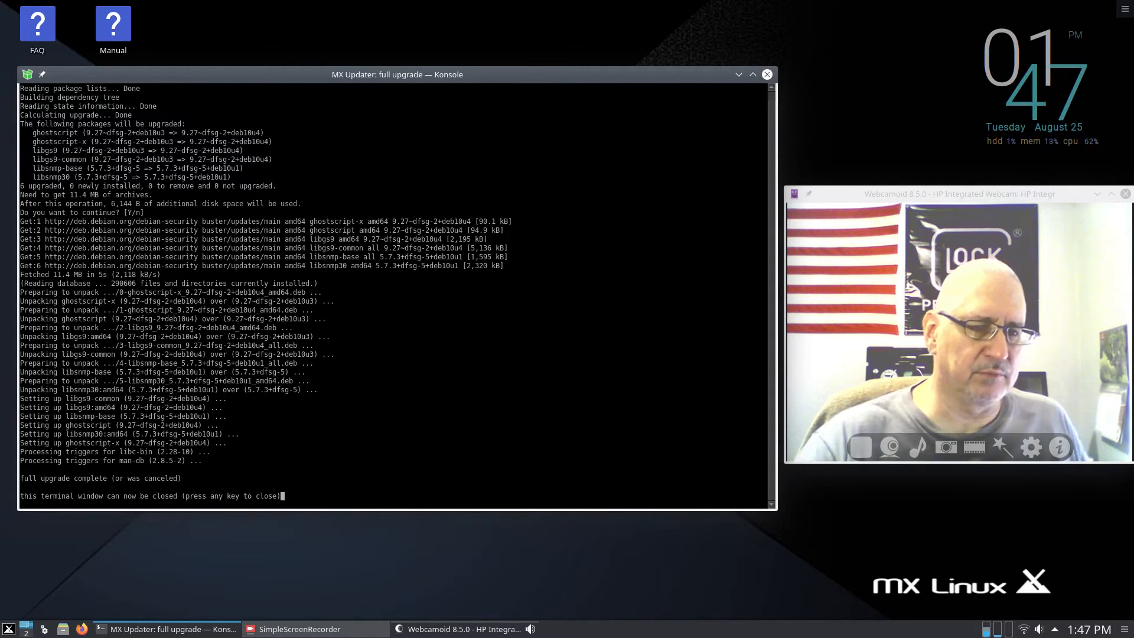
{"action": "key", "text": "Return"}
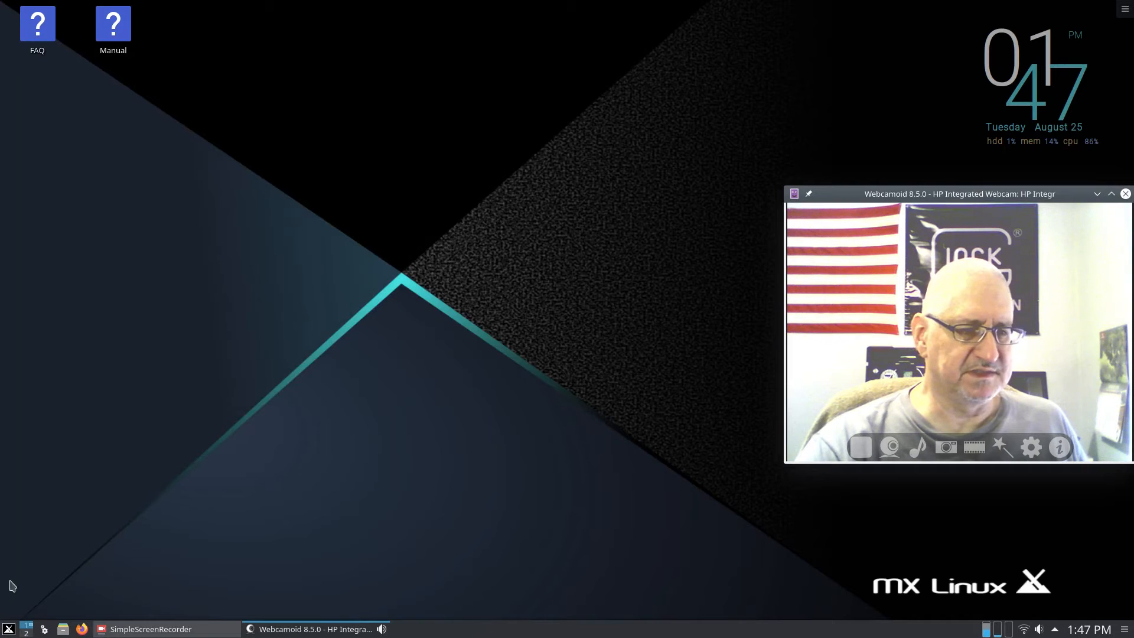
- Increase the desktop panel's height slightly, leave panel editing, and move the Webcamoid window to the desktop's right edge
{"action": "right_click", "coordinate": [512, 635]}
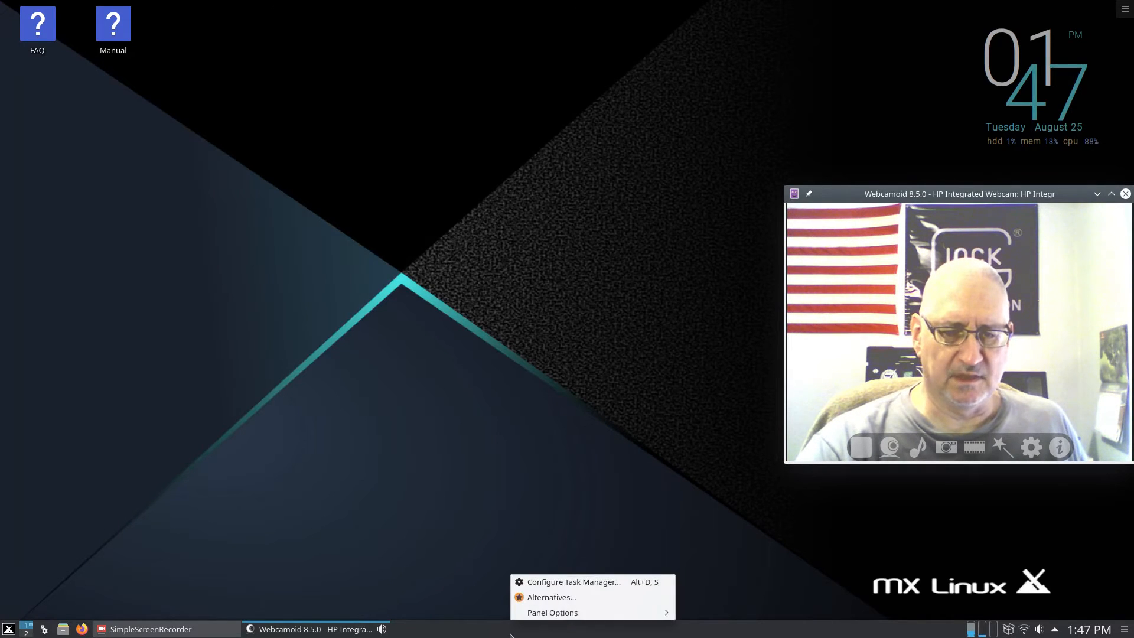
{"action": "mouse_move", "coordinate": [650, 613]}
{"action": "left_click", "coordinate": [688, 630]}
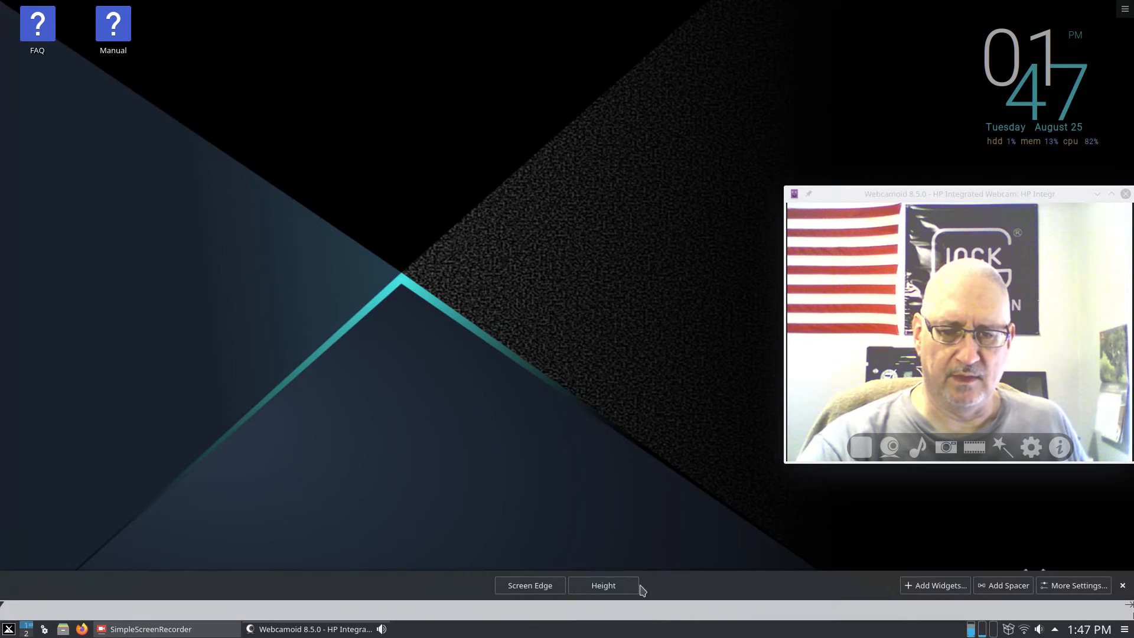
{"action": "left_click_drag", "start_coordinate": [639, 585], "coordinate": [642, 582]}
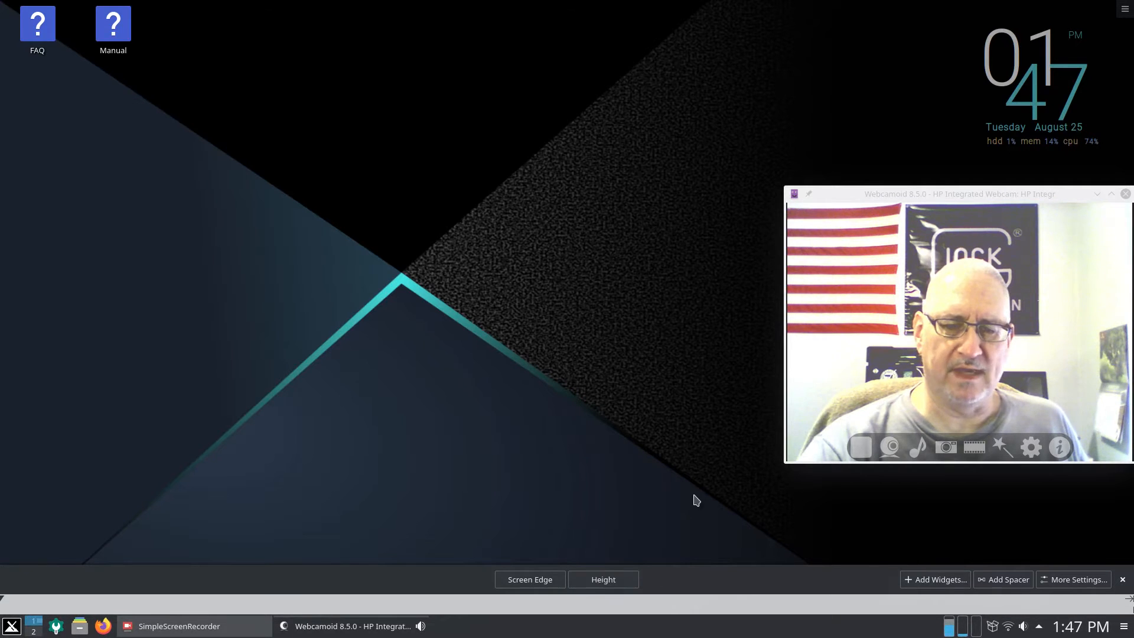
{"action": "left_click", "coordinate": [690, 505]}
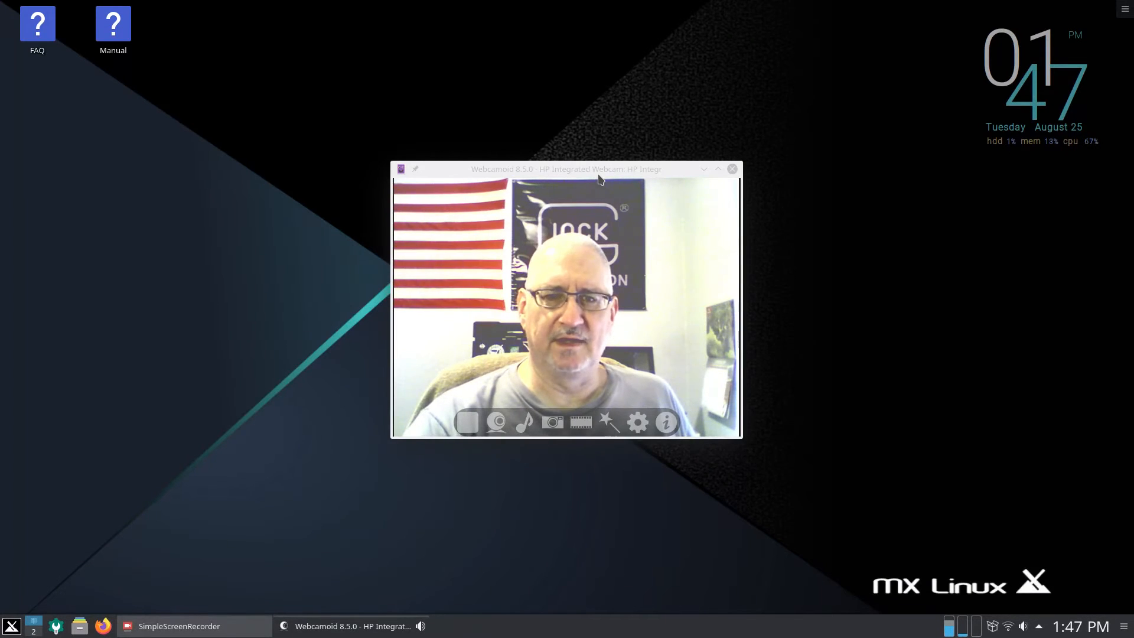
{"action": "left_click_drag", "start_coordinate": [603, 176], "coordinate": [996, 214]}
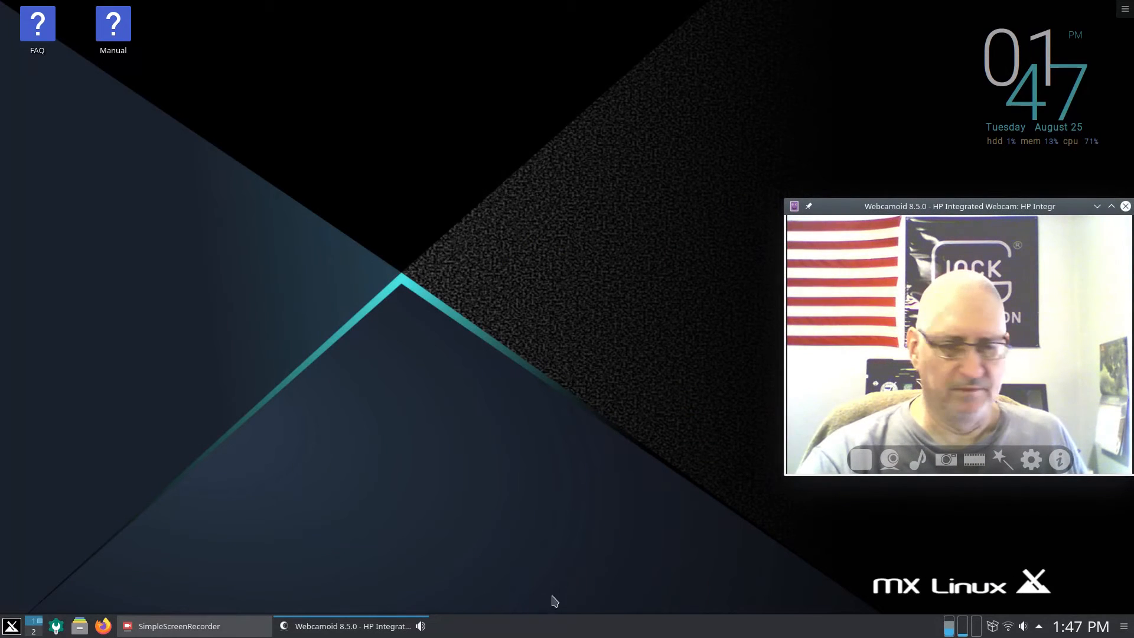
- Lock the desktop widgets through the panel options
{"action": "right_click", "coordinate": [516, 631]}
{"action": "mouse_move", "coordinate": [661, 607]}
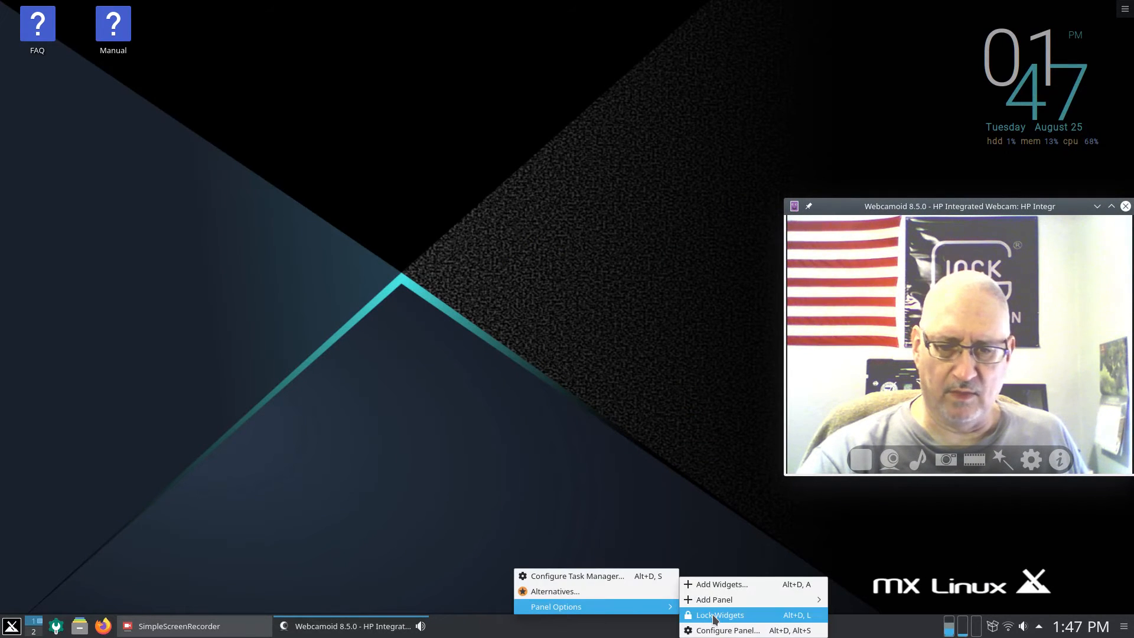
{"action": "left_click", "coordinate": [714, 615]}
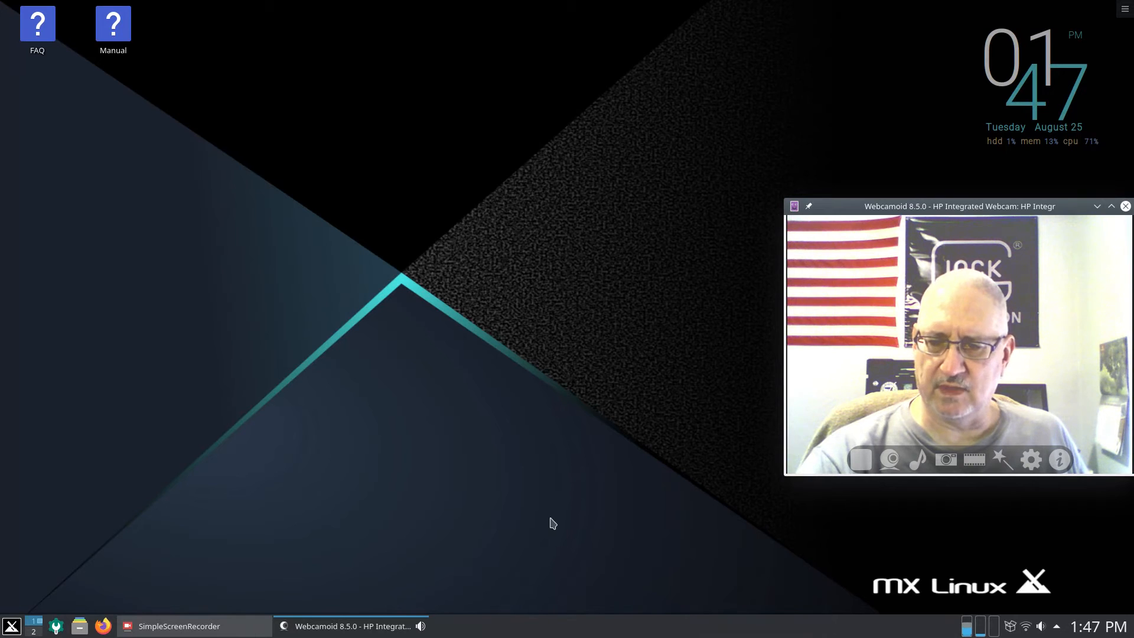
- Unlock the widgets and switch the panel's Application Menu to the Application Dashboard alternative
{"action": "left_click", "coordinate": [11, 626]}
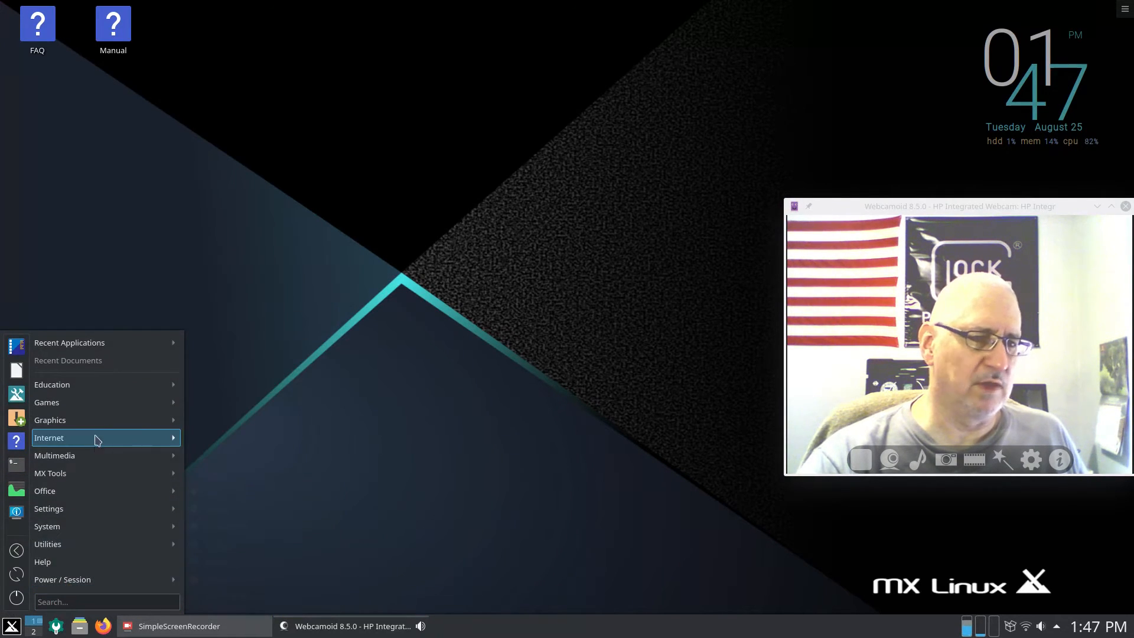
{"action": "left_click", "coordinate": [353, 461]}
{"action": "right_click", "coordinate": [13, 622]}
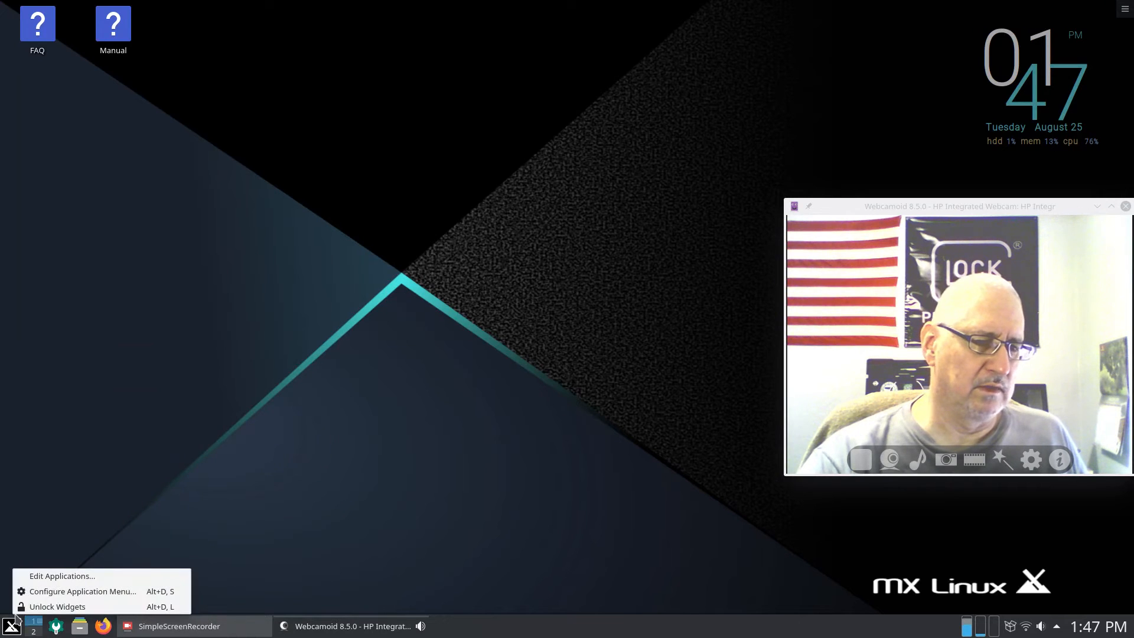
{"action": "left_click", "coordinate": [57, 607]}
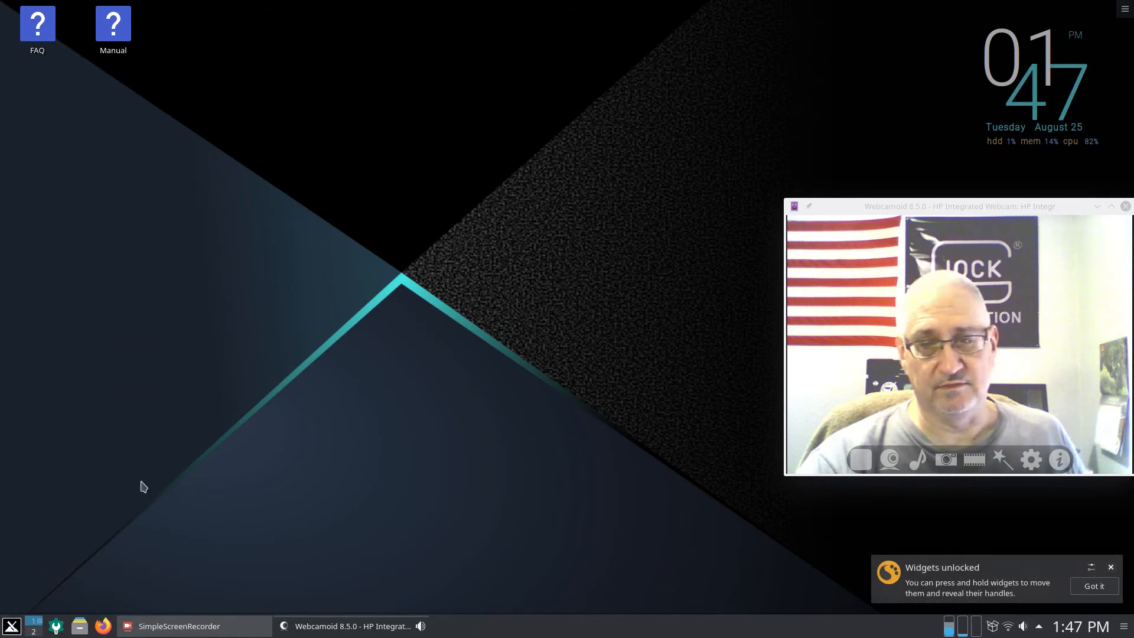
{"action": "right_click", "coordinate": [11, 624]}
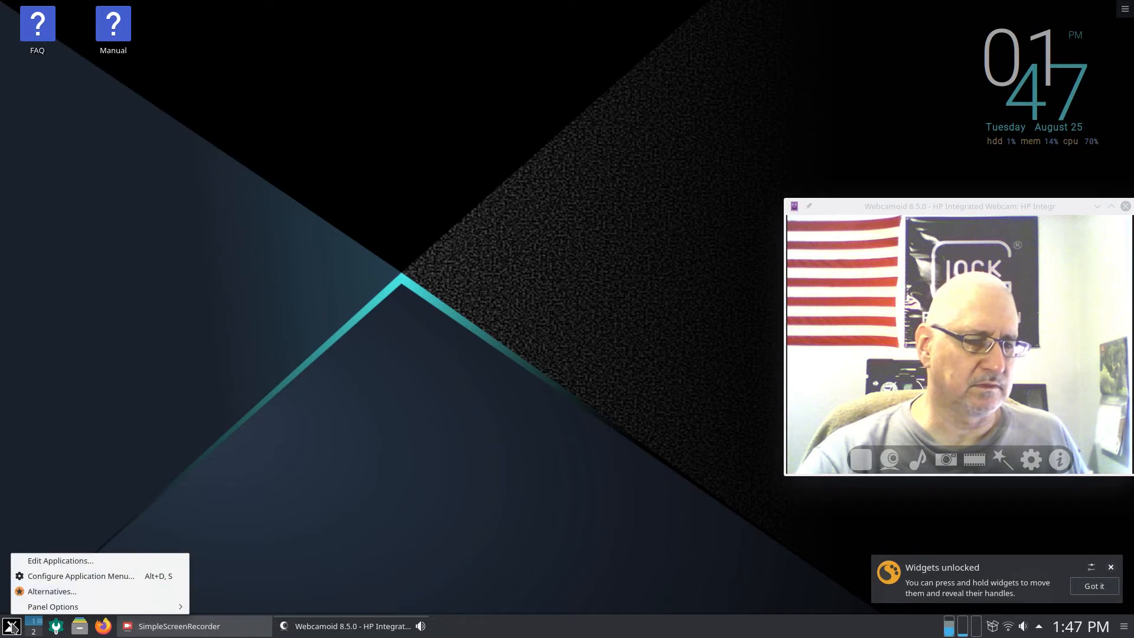
{"action": "left_click", "coordinate": [37, 593]}
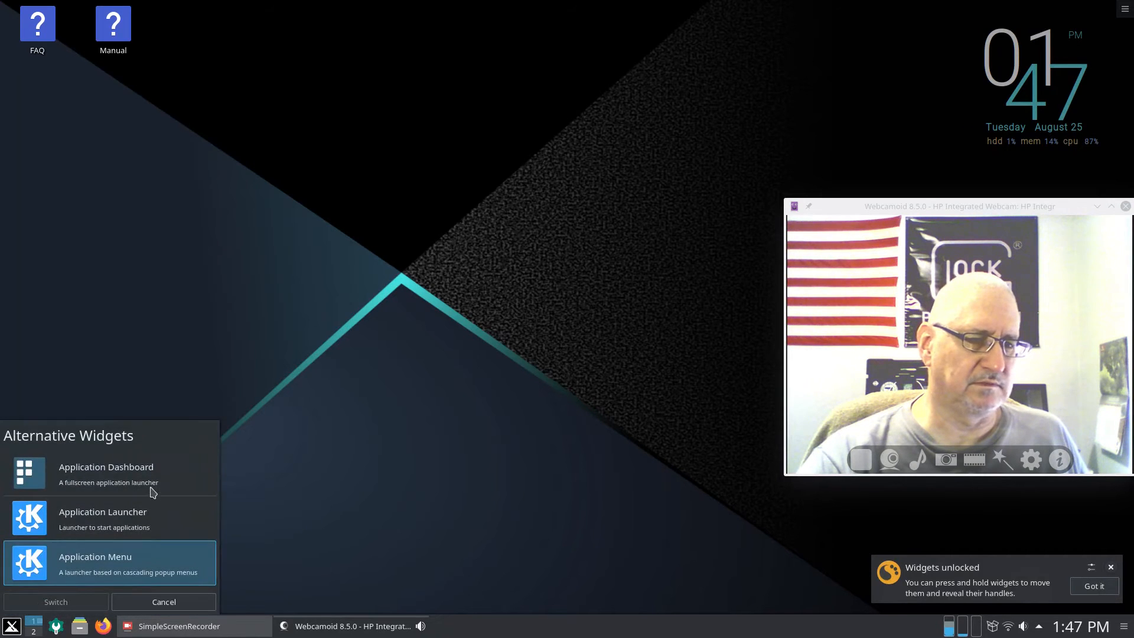
{"action": "left_click", "coordinate": [151, 479]}
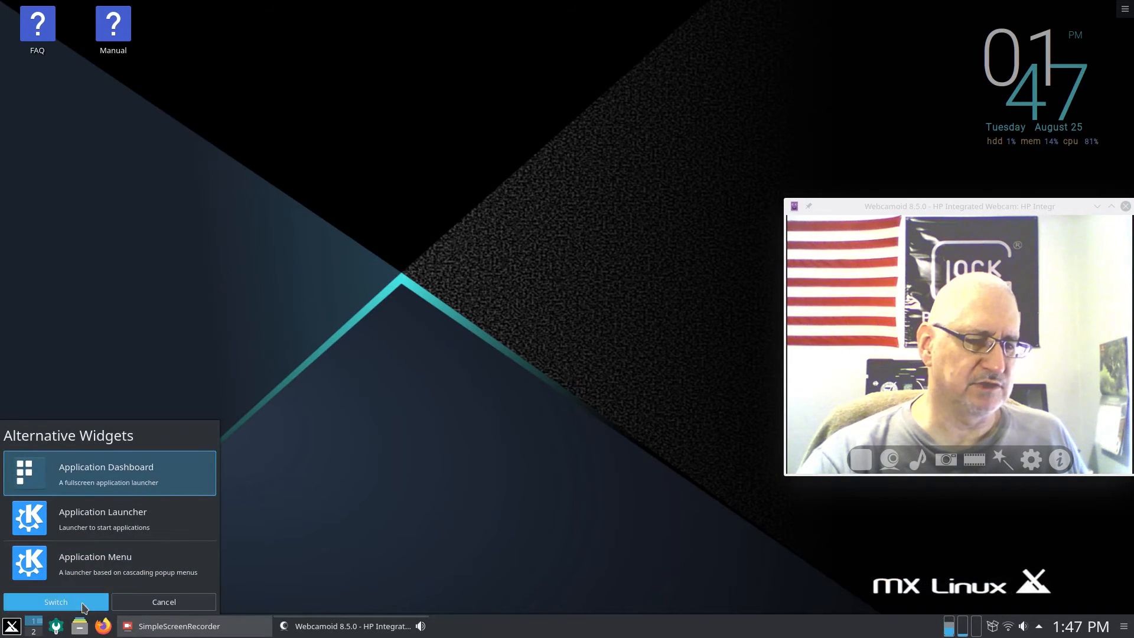
{"action": "left_click", "coordinate": [55, 602]}
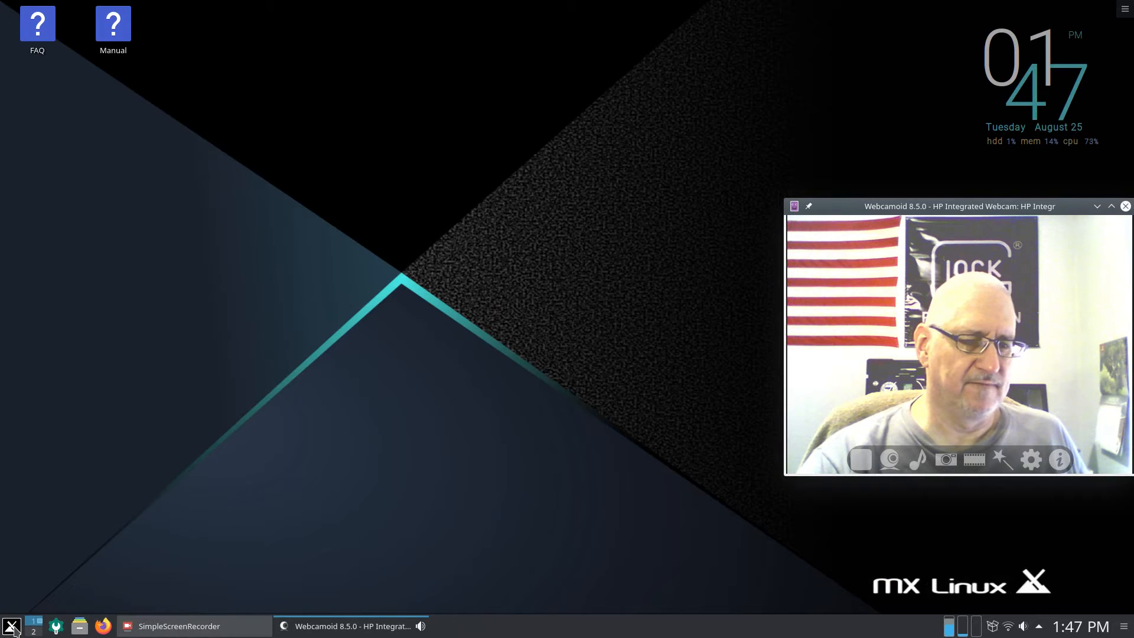
- Check the fullscreen Application Dashboard, close it, and lock the widgets
{"action": "left_click", "coordinate": [13, 628]}
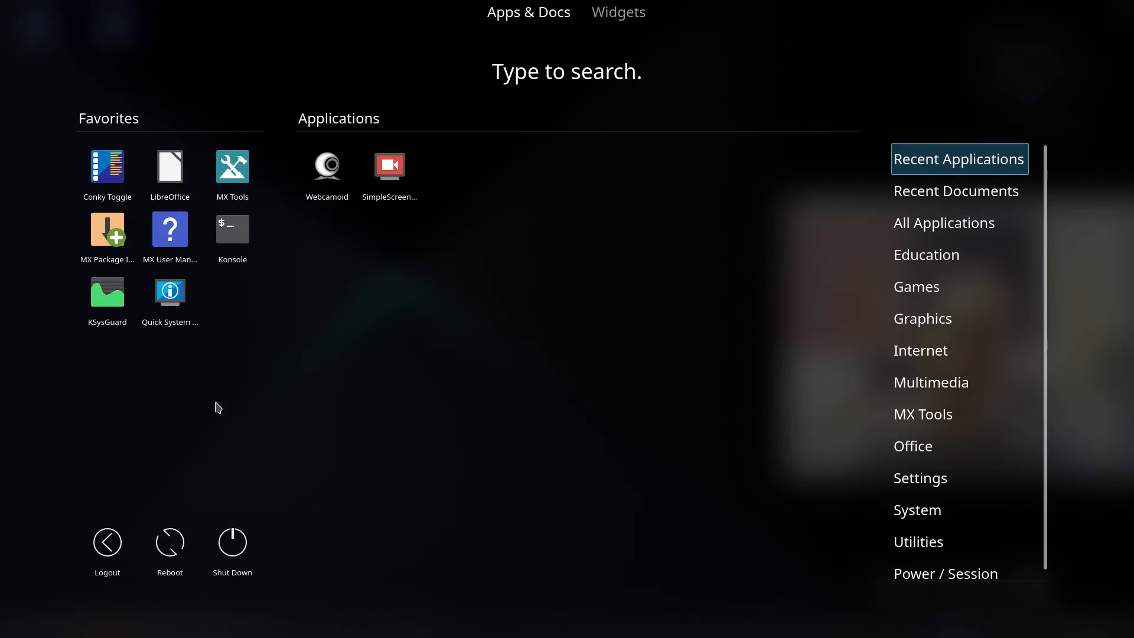
{"action": "left_click", "coordinate": [489, 374]}
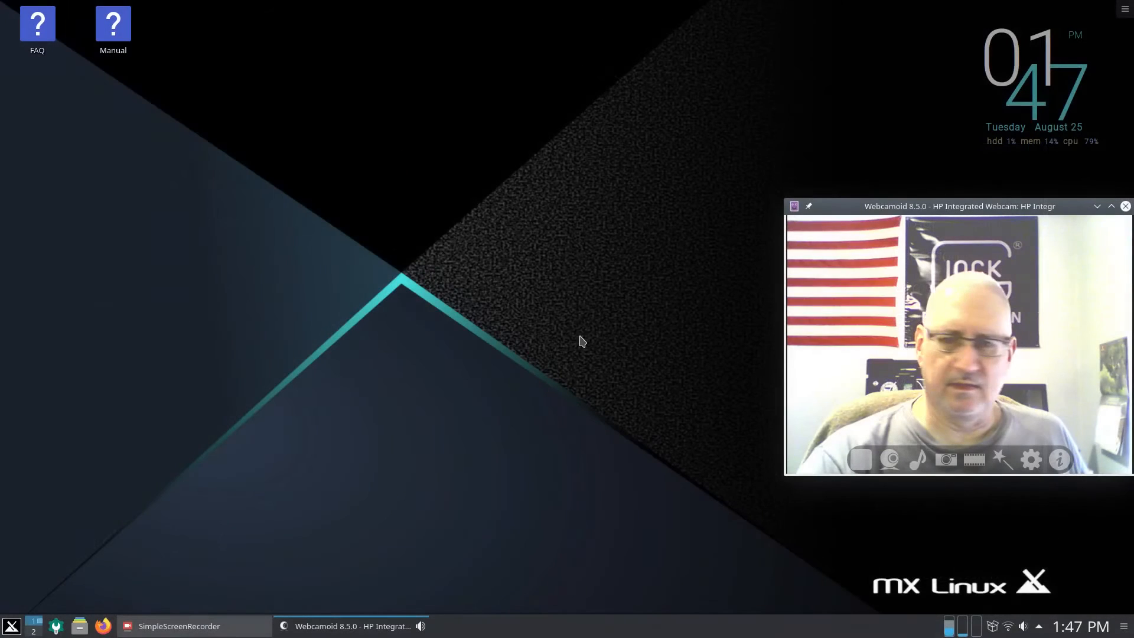
{"action": "right_click", "coordinate": [533, 634]}
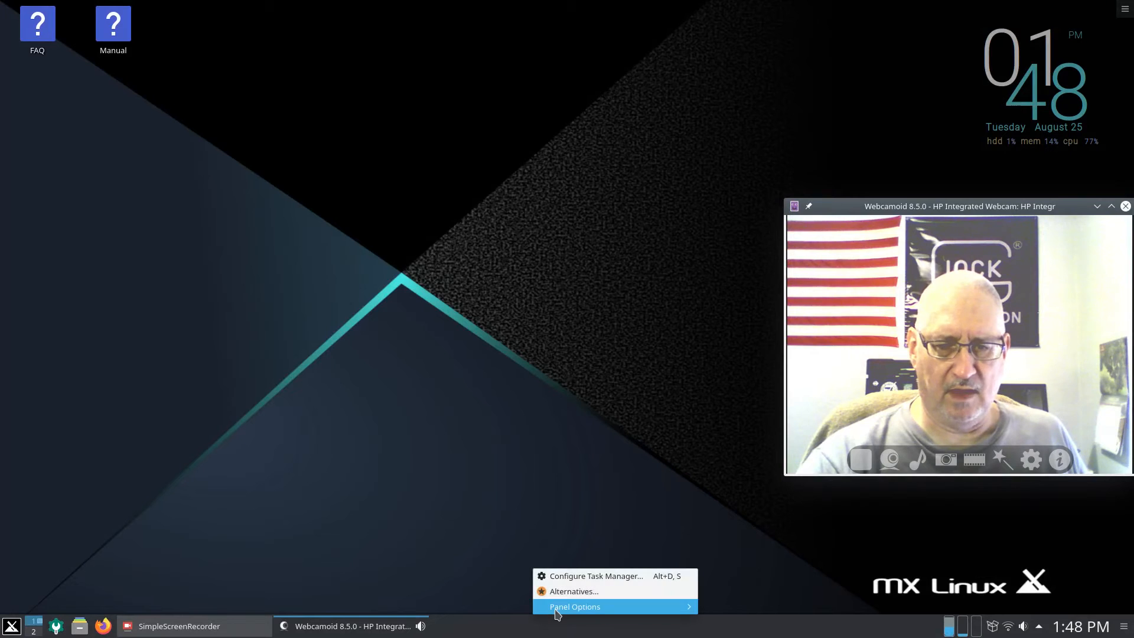
{"action": "mouse_move", "coordinate": [561, 609]}
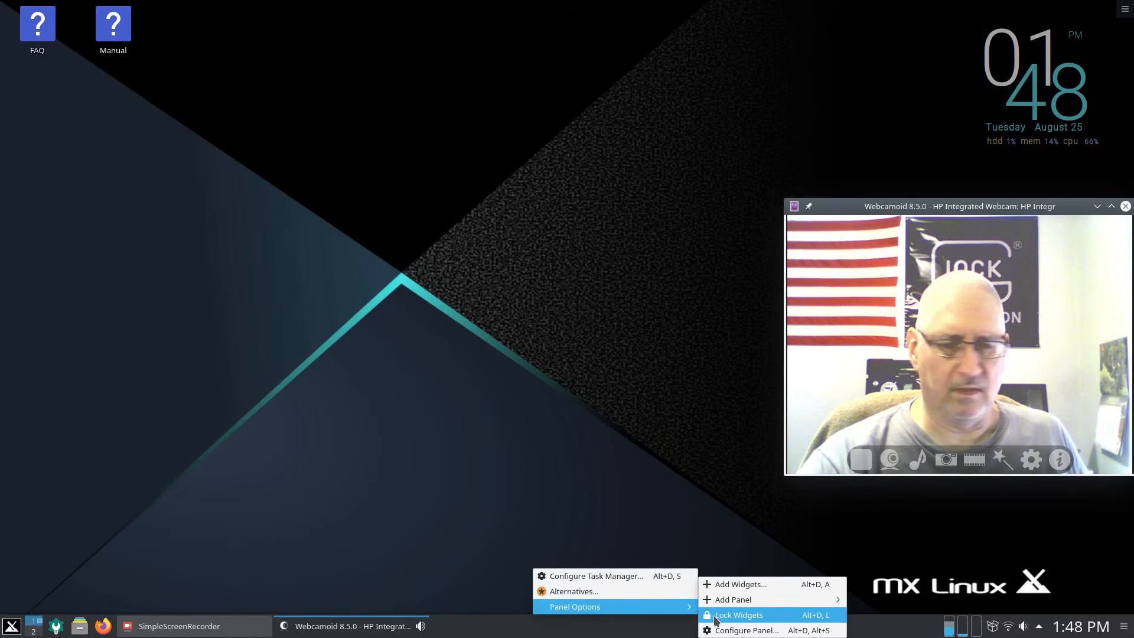
{"action": "left_click", "coordinate": [716, 616]}
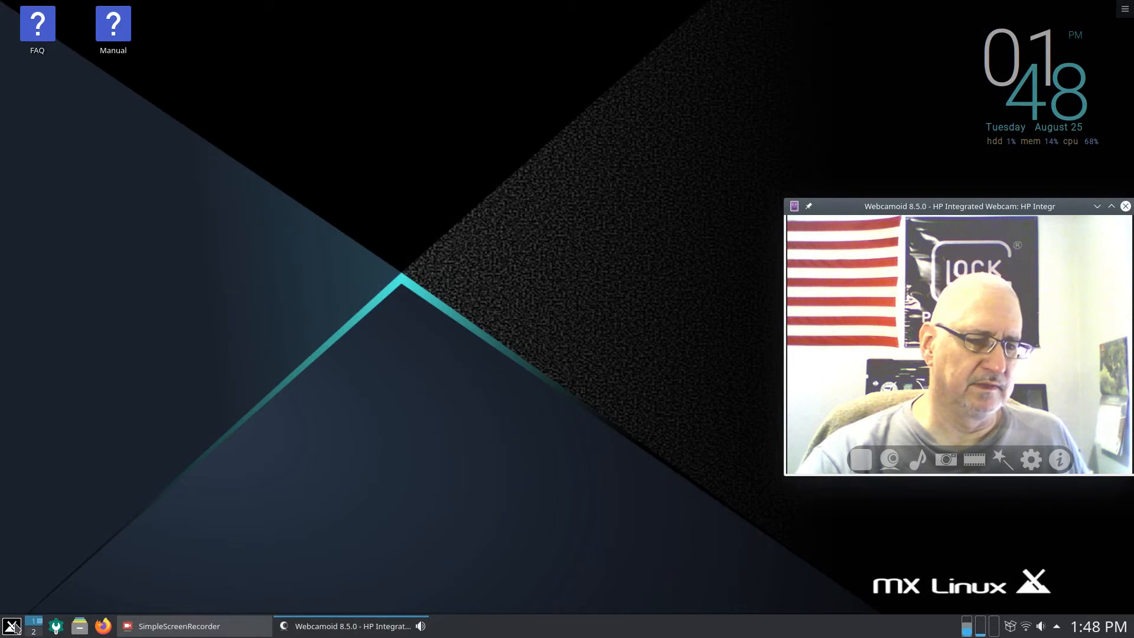
- Set the Webcamoid window to keep above other windows
{"action": "right_click", "coordinate": [997, 210]}
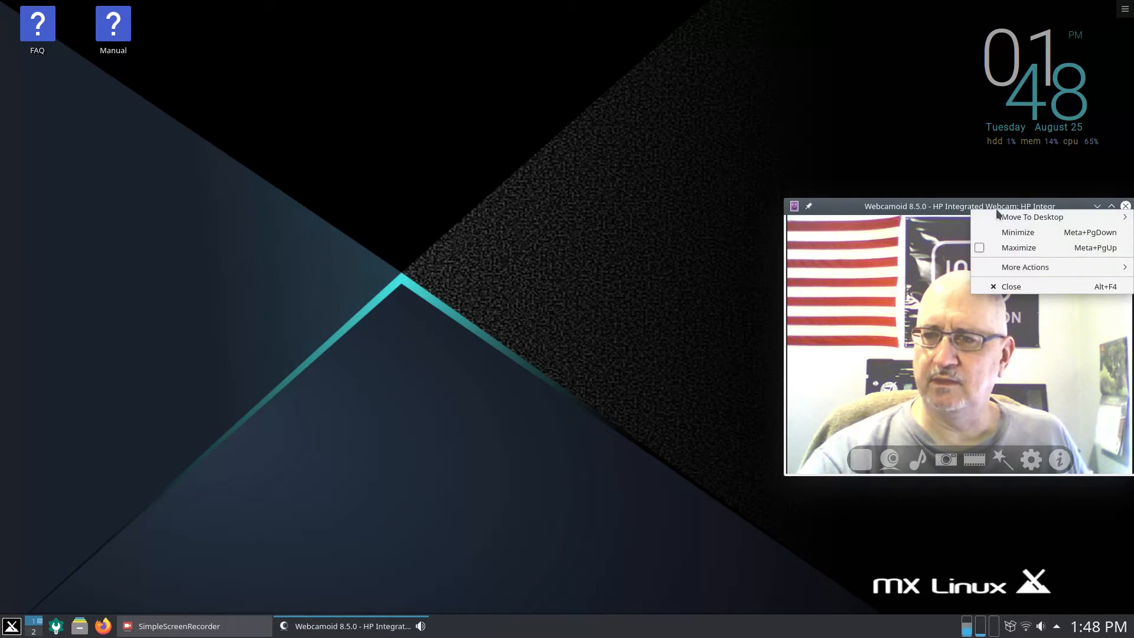
{"action": "right_click", "coordinate": [943, 207]}
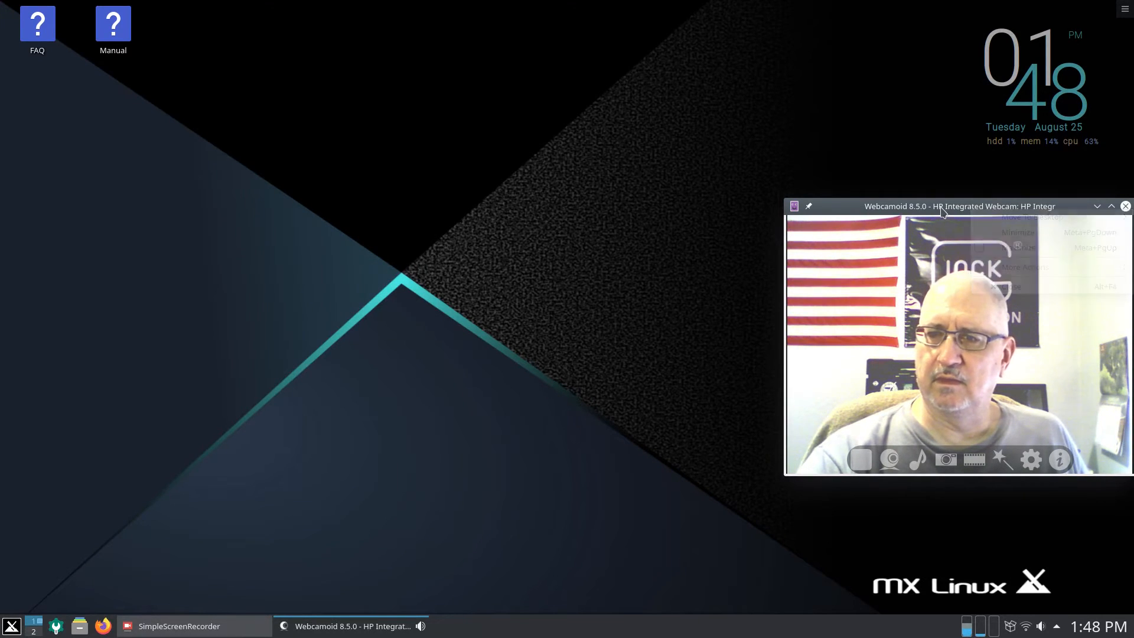
{"action": "right_click", "coordinate": [943, 205]}
{"action": "mouse_move", "coordinate": [951, 261]}
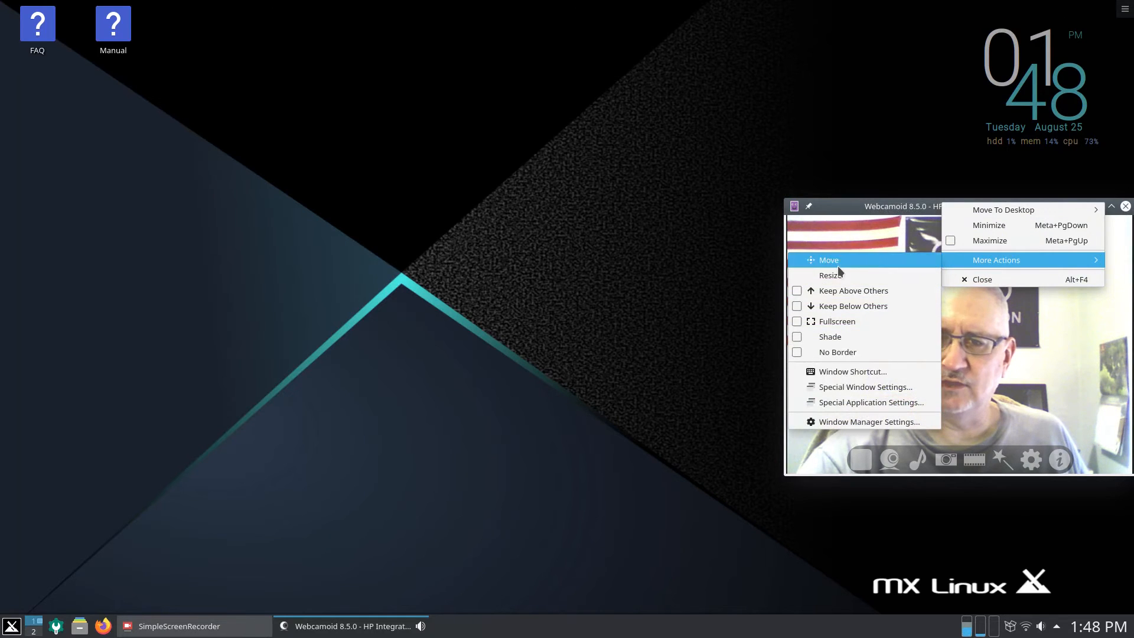
{"action": "left_click", "coordinate": [796, 290]}
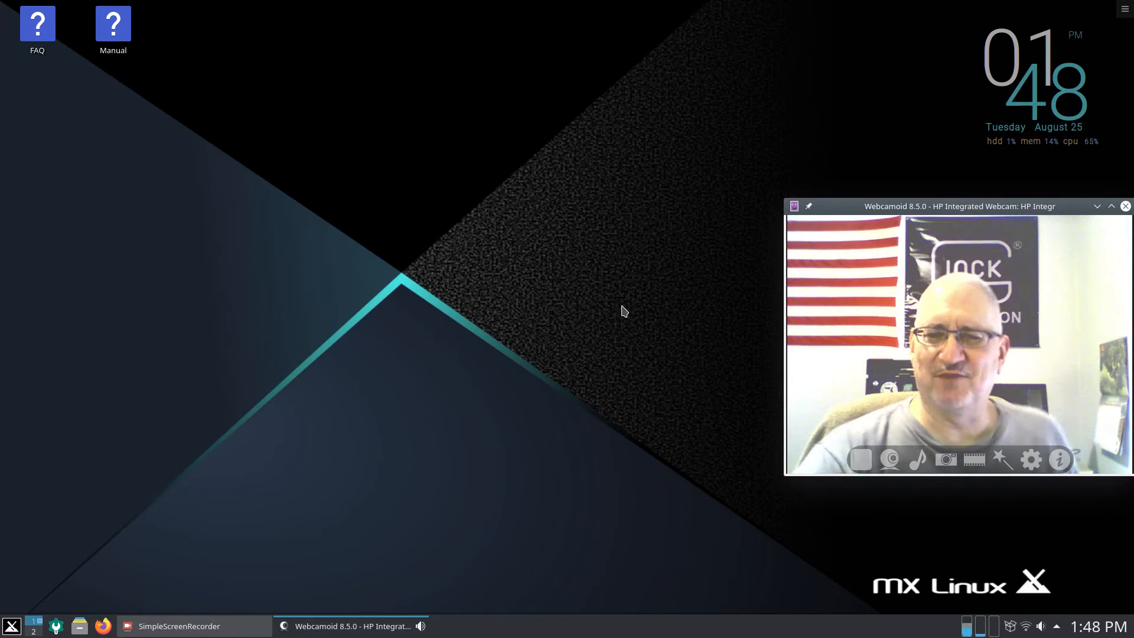
{"action": "left_click", "coordinate": [611, 308]}
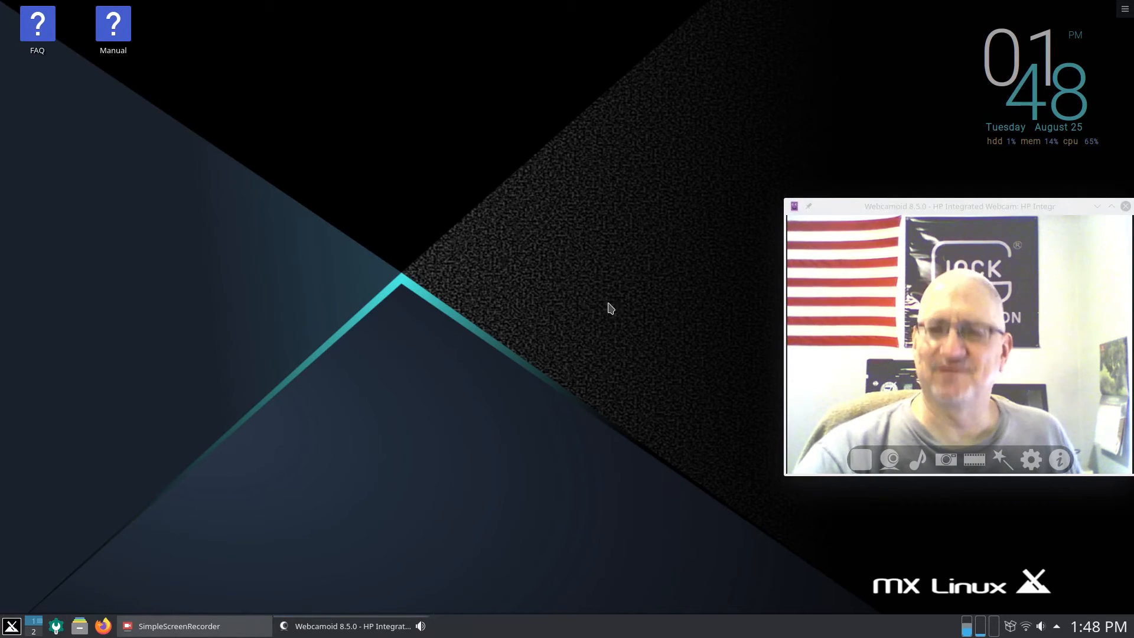
- Examine the System category in the Application Dashboard and return to the desktop
{"action": "left_click", "coordinate": [13, 624]}
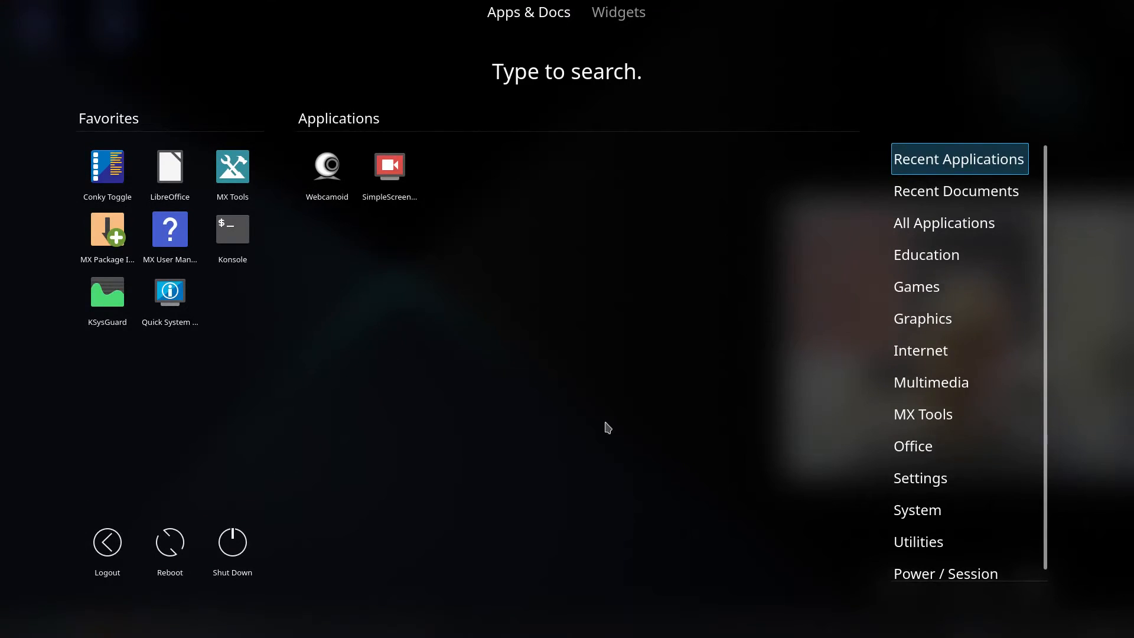
{"action": "mouse_move", "coordinate": [909, 514]}
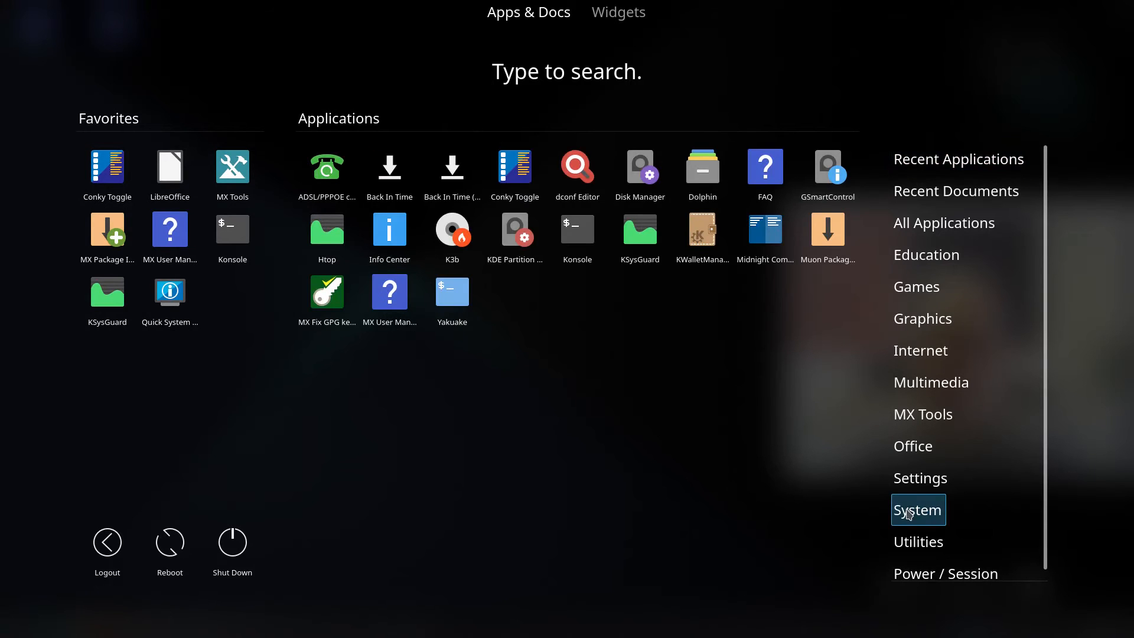
{"action": "left_click", "coordinate": [780, 497]}
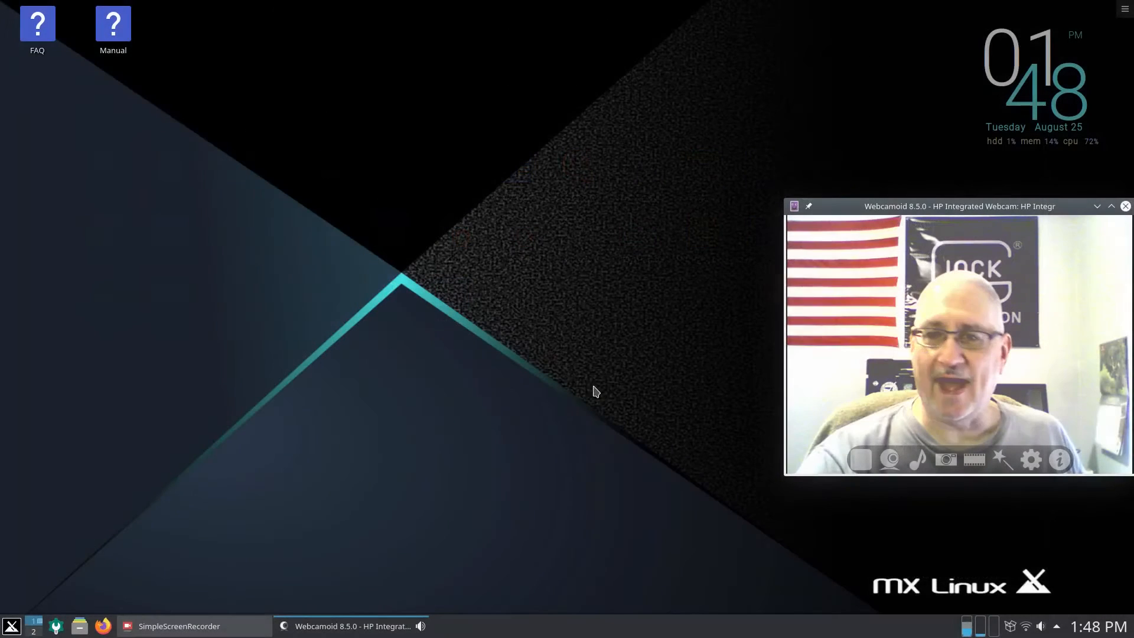
- Set the System Settings view style to Icon View, then enlarge its window and move it away from the desktop edge
{"action": "left_click", "coordinate": [56, 629]}
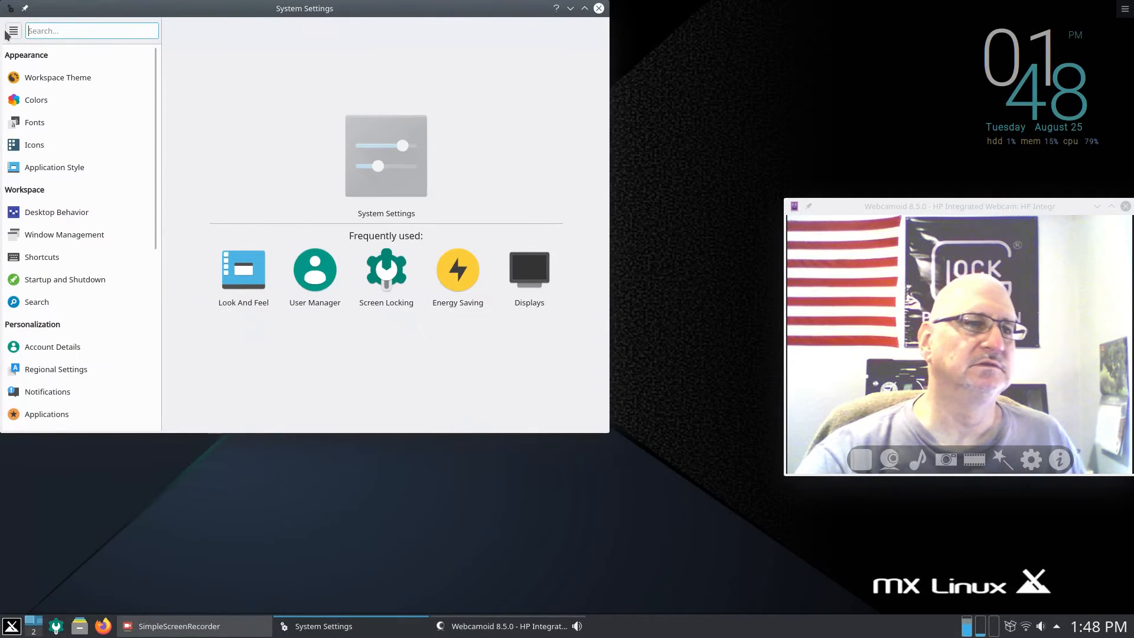
{"action": "left_click", "coordinate": [13, 33]}
{"action": "left_click", "coordinate": [27, 43]}
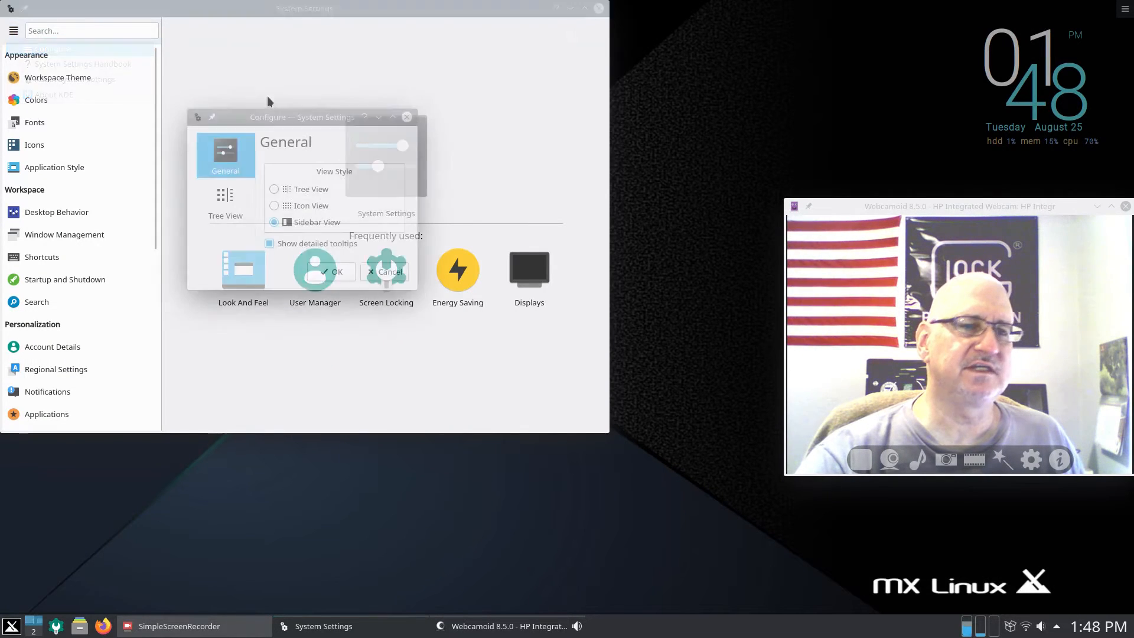
{"action": "left_click", "coordinate": [274, 206]}
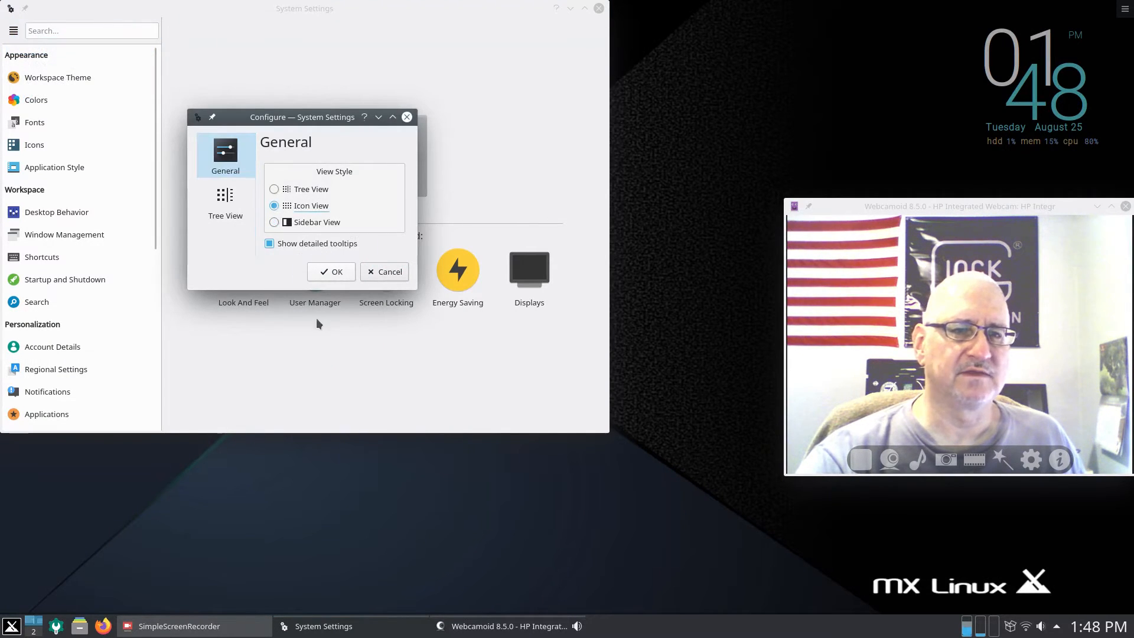
{"action": "left_click", "coordinate": [331, 272]}
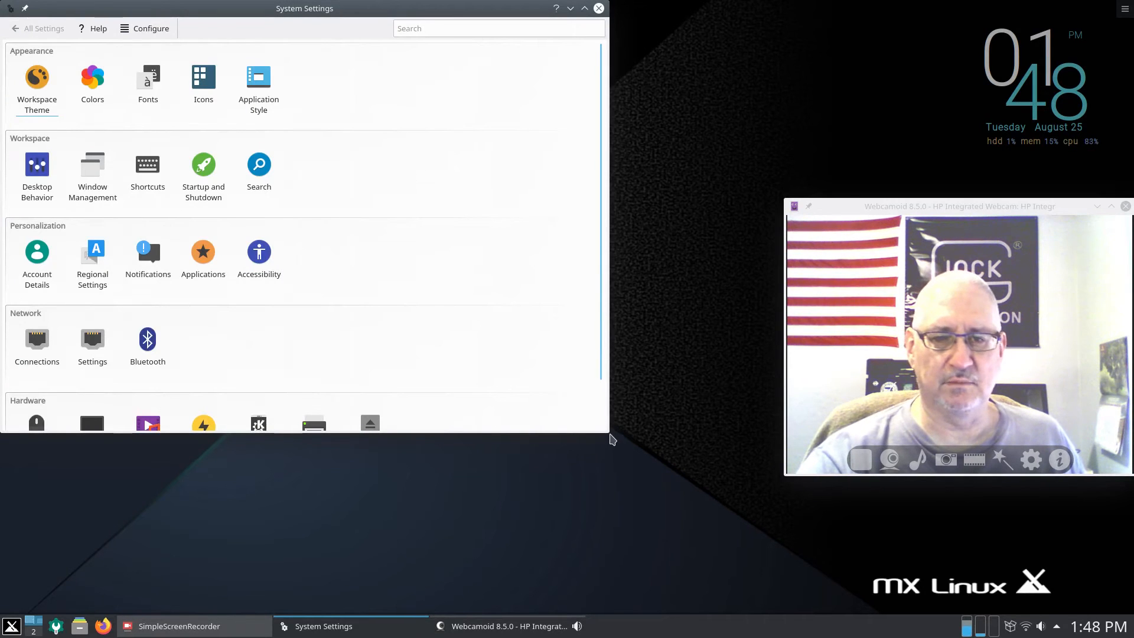
{"action": "left_click_drag", "start_coordinate": [608, 430], "coordinate": [653, 511]}
{"action": "left_click_drag", "start_coordinate": [560, 12], "coordinate": [669, 12]}
- Search the downloadable Look And Feel packages in the Workspace Theme settings for "Modern"
{"action": "left_click", "coordinate": [146, 86]}
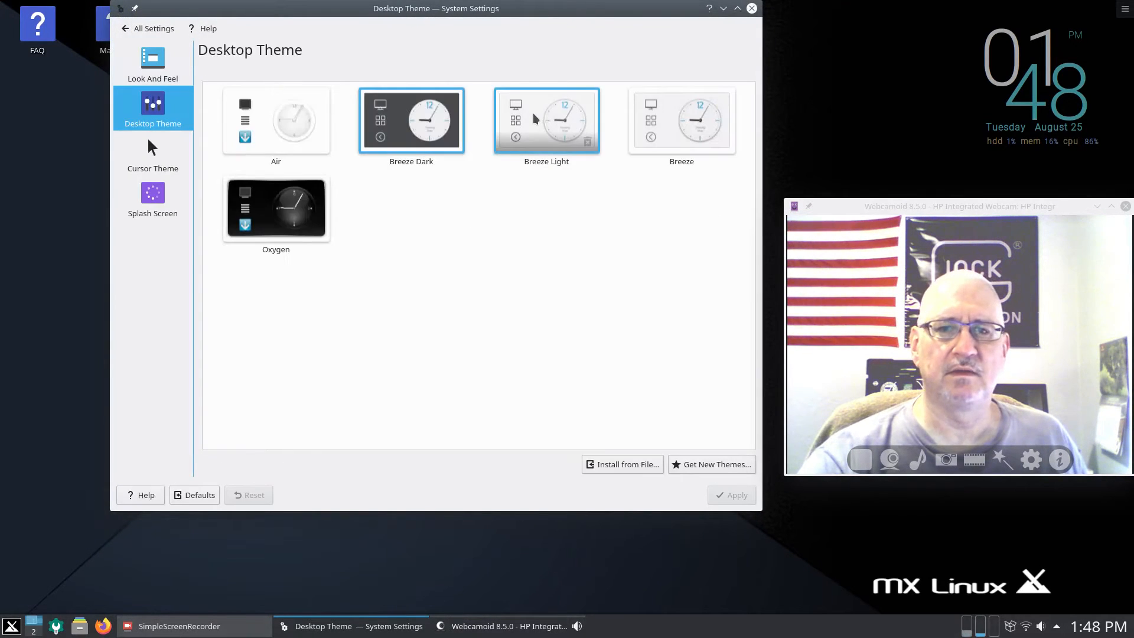
{"action": "left_click", "coordinate": [152, 70]}
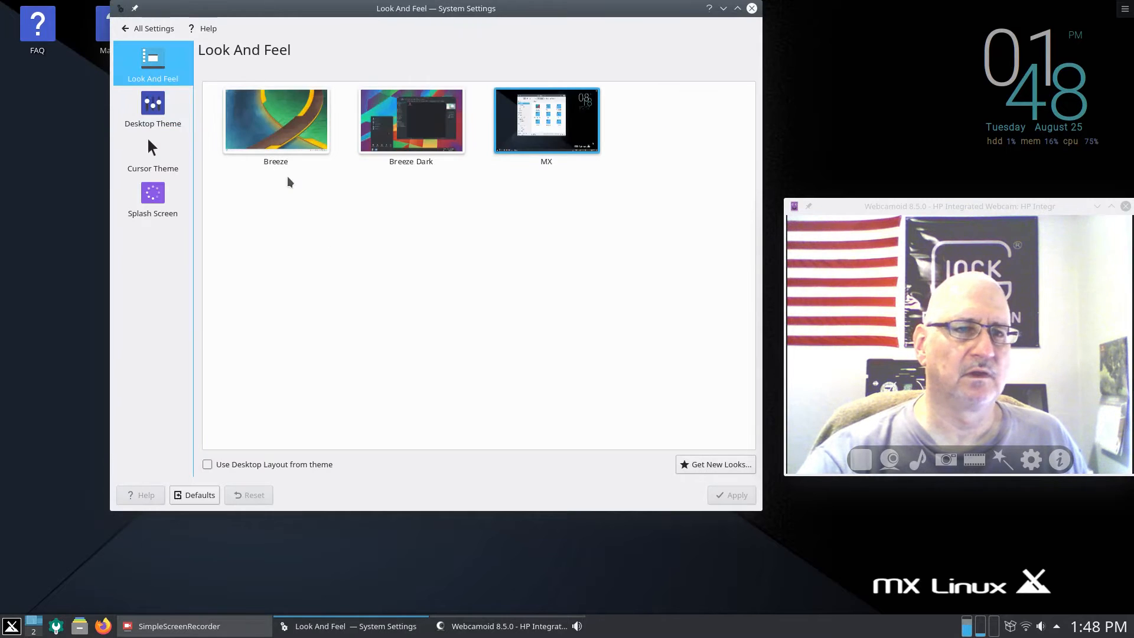
{"action": "left_click", "coordinate": [709, 465]}
{"action": "left_click", "coordinate": [581, 294]}
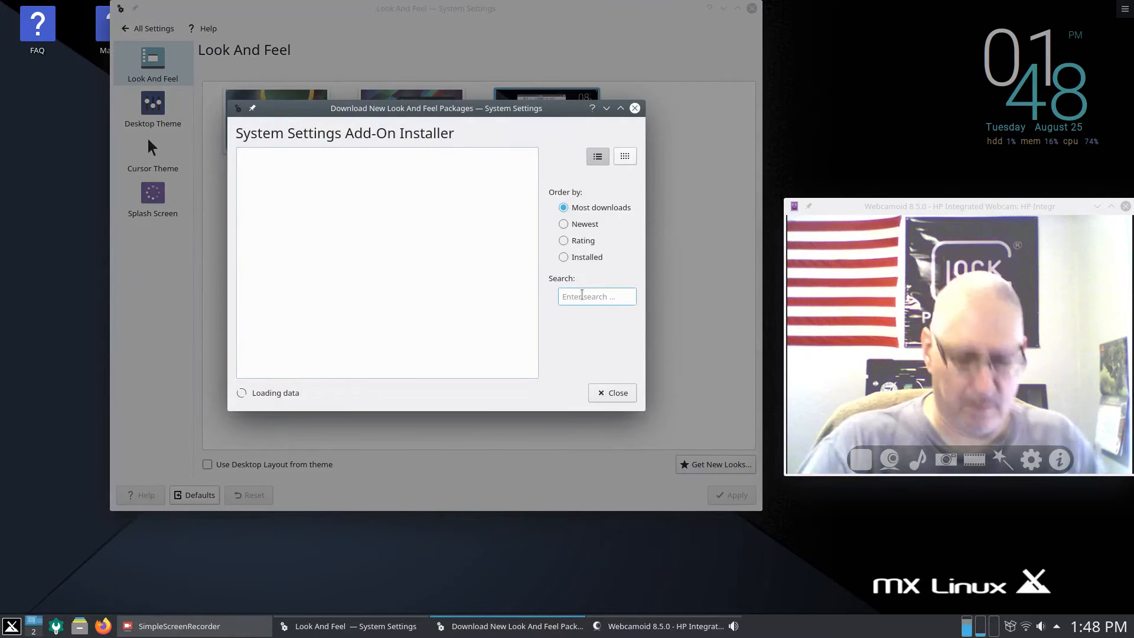
{"action": "type", "text": "Mode"}
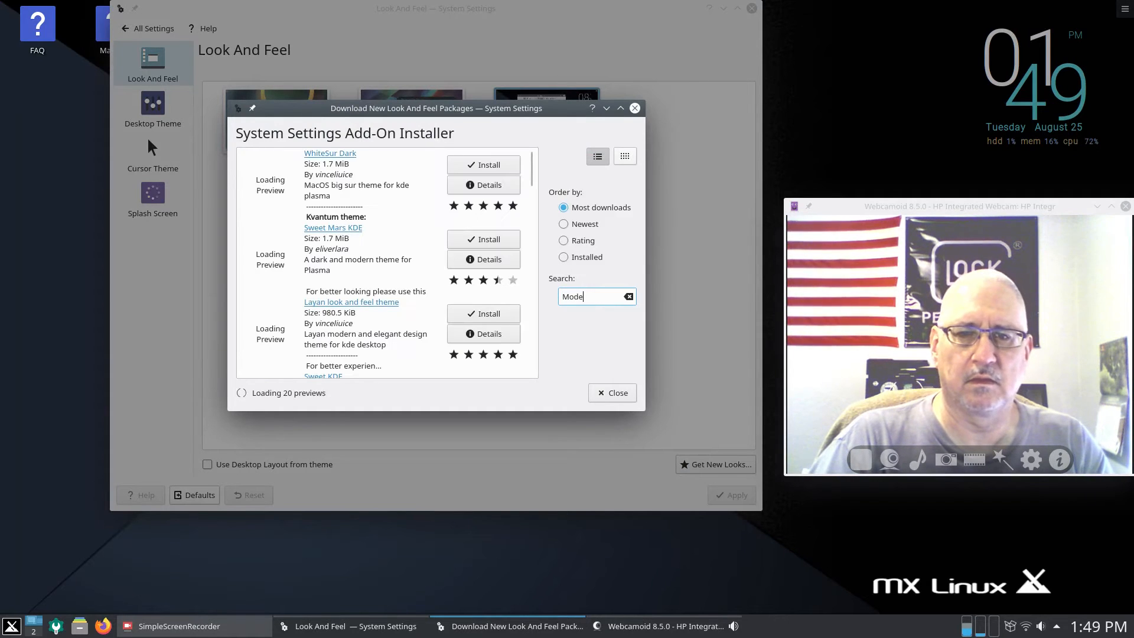
{"action": "type", "text": "rn"}
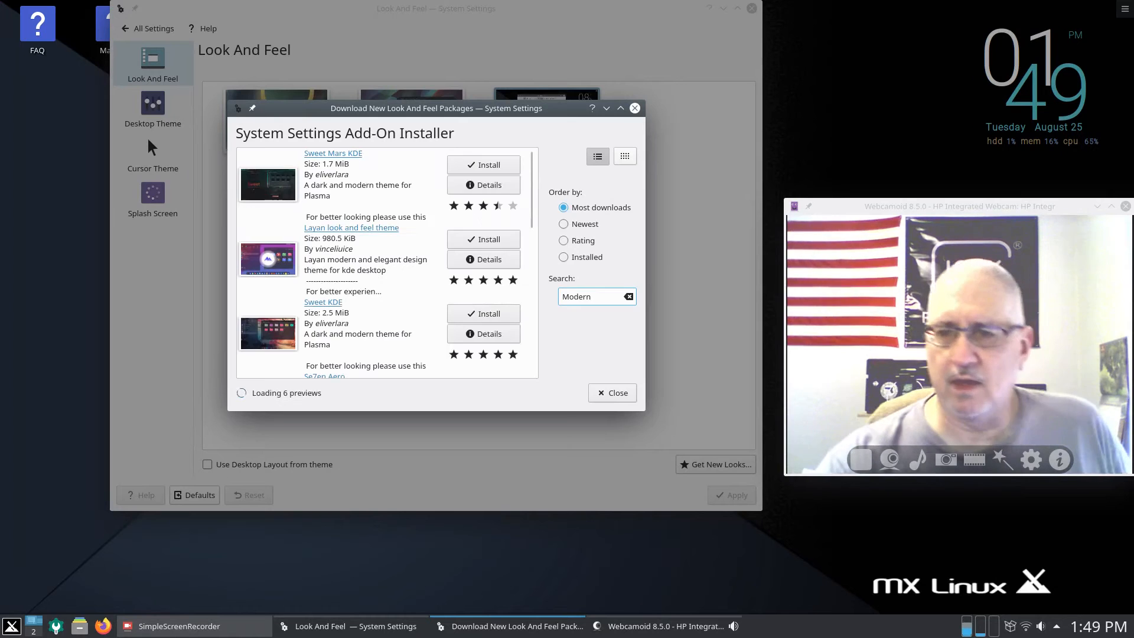
- Install the Gnome-inspired Modern look and feel package and close the add-on installer
{"action": "scroll", "coordinate": [391, 261], "scroll_direction": "down", "scroll_amount": 5}
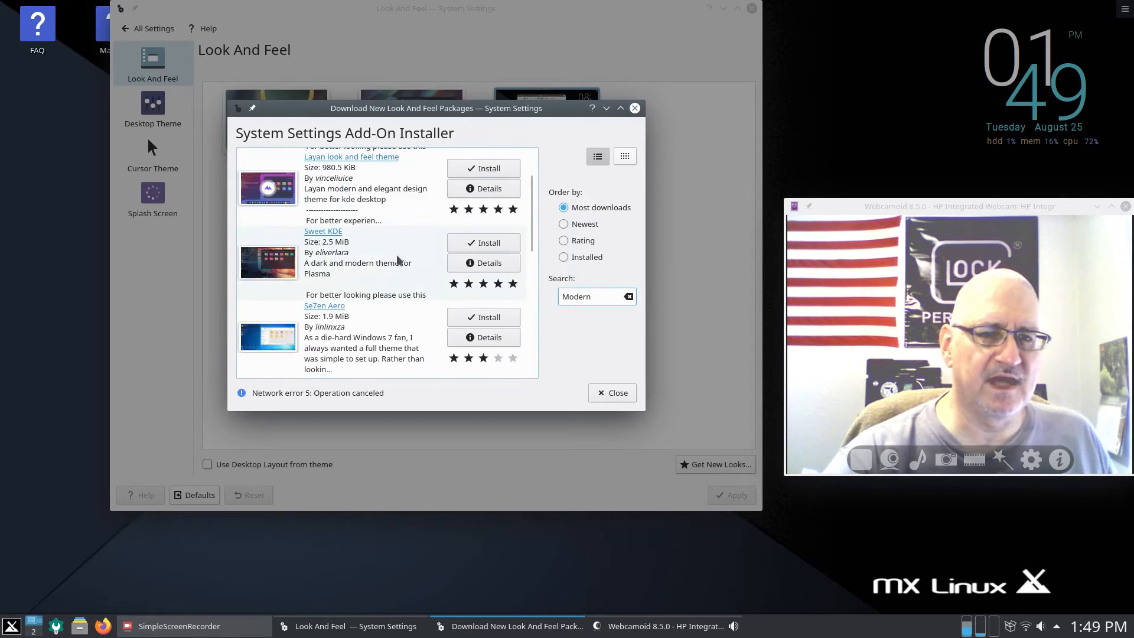
{"action": "scroll", "coordinate": [414, 260], "scroll_direction": "down", "scroll_amount": 1}
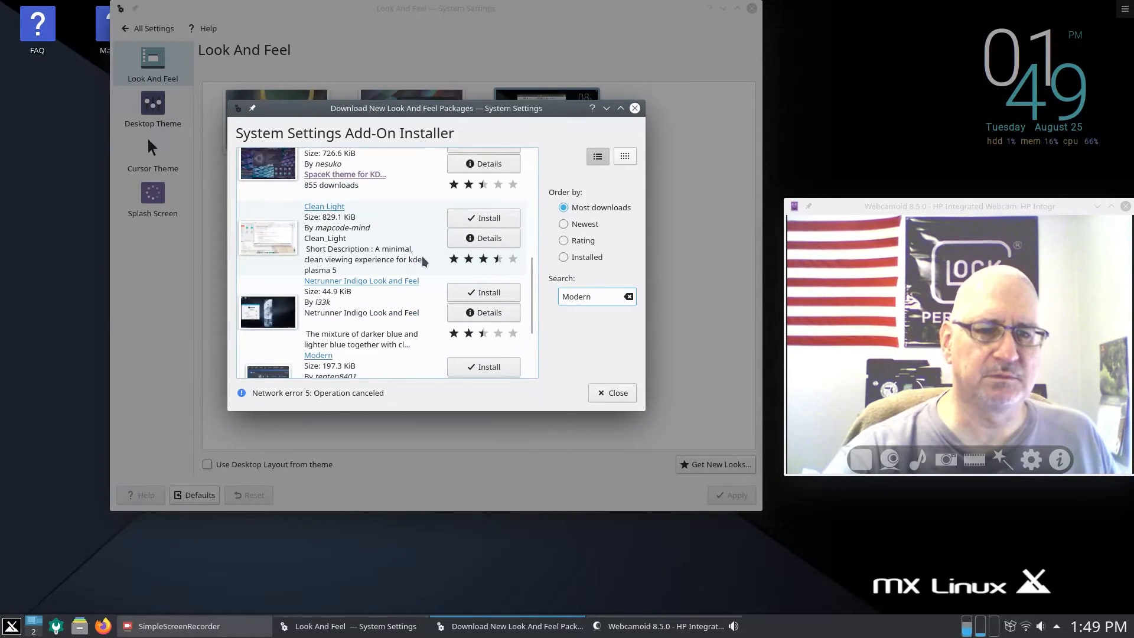
{"action": "scroll", "coordinate": [422, 262], "scroll_direction": "down", "scroll_amount": 1}
{"action": "scroll", "coordinate": [423, 262], "scroll_direction": "down", "scroll_amount": 1}
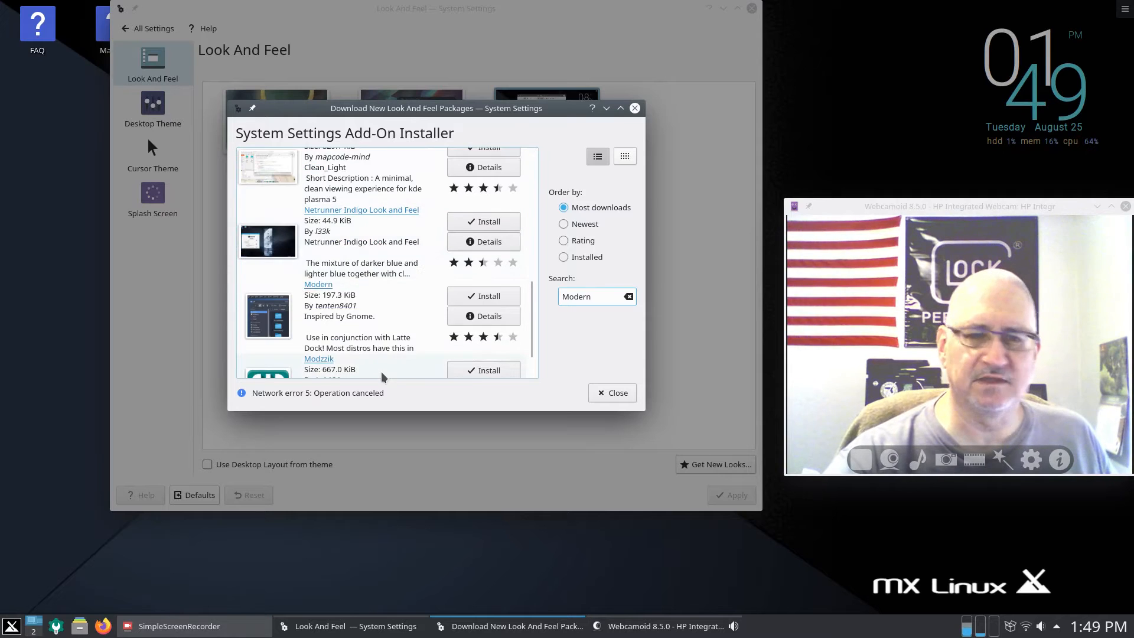
{"action": "left_click", "coordinate": [488, 295]}
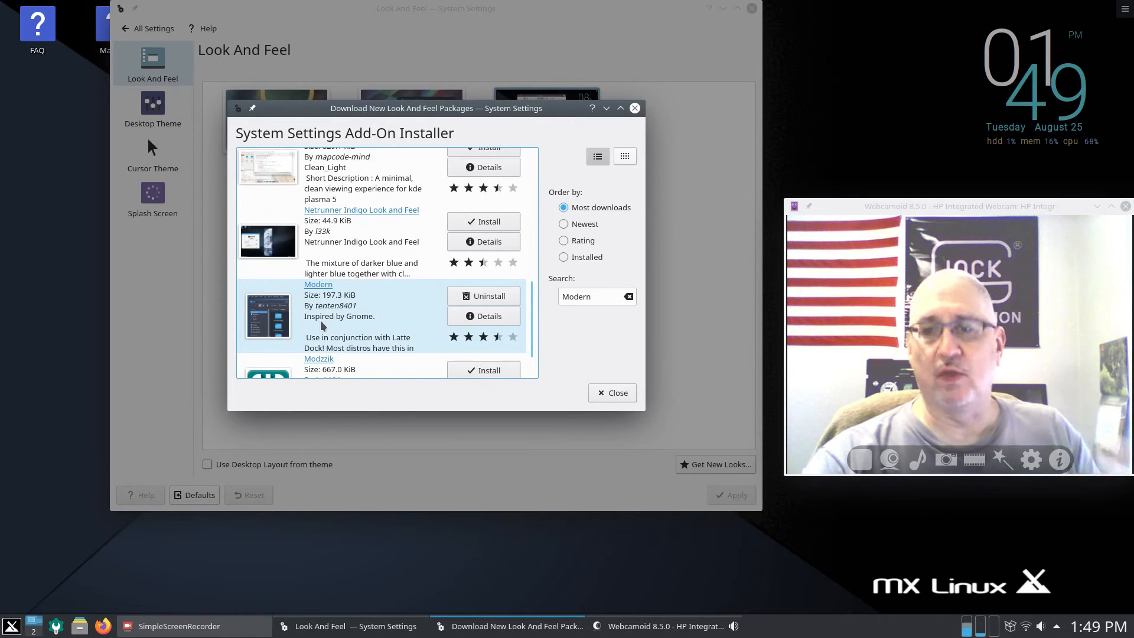
{"action": "scroll", "coordinate": [322, 325], "scroll_direction": "down", "scroll_amount": 2}
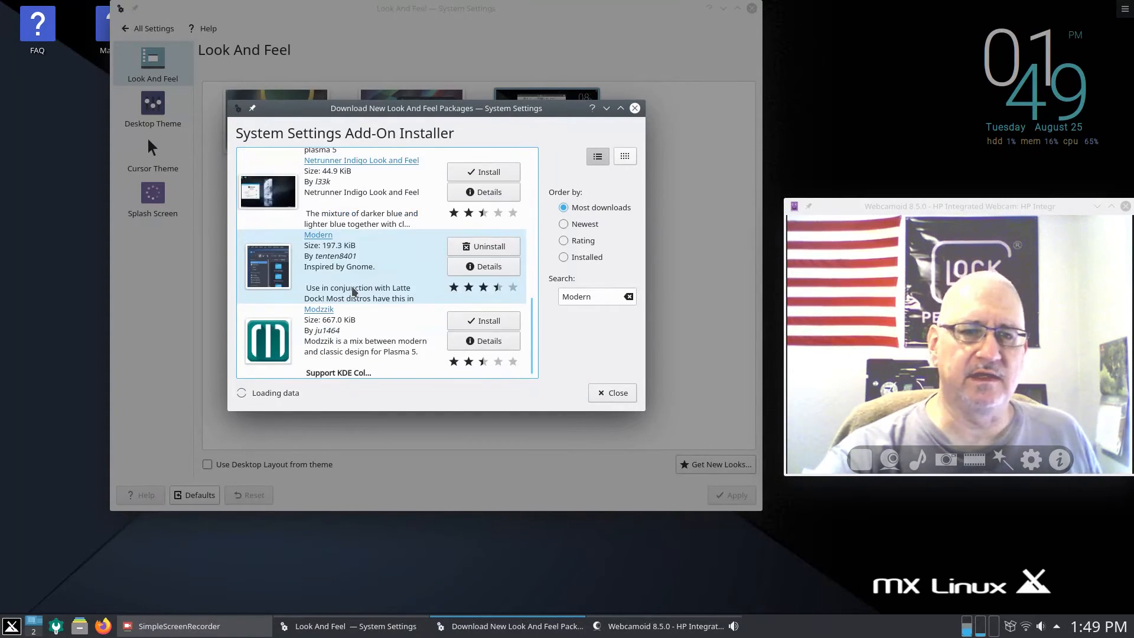
{"action": "scroll", "coordinate": [343, 313], "scroll_direction": "up", "scroll_amount": 5}
{"action": "scroll", "coordinate": [347, 311], "scroll_direction": "up", "scroll_amount": 3}
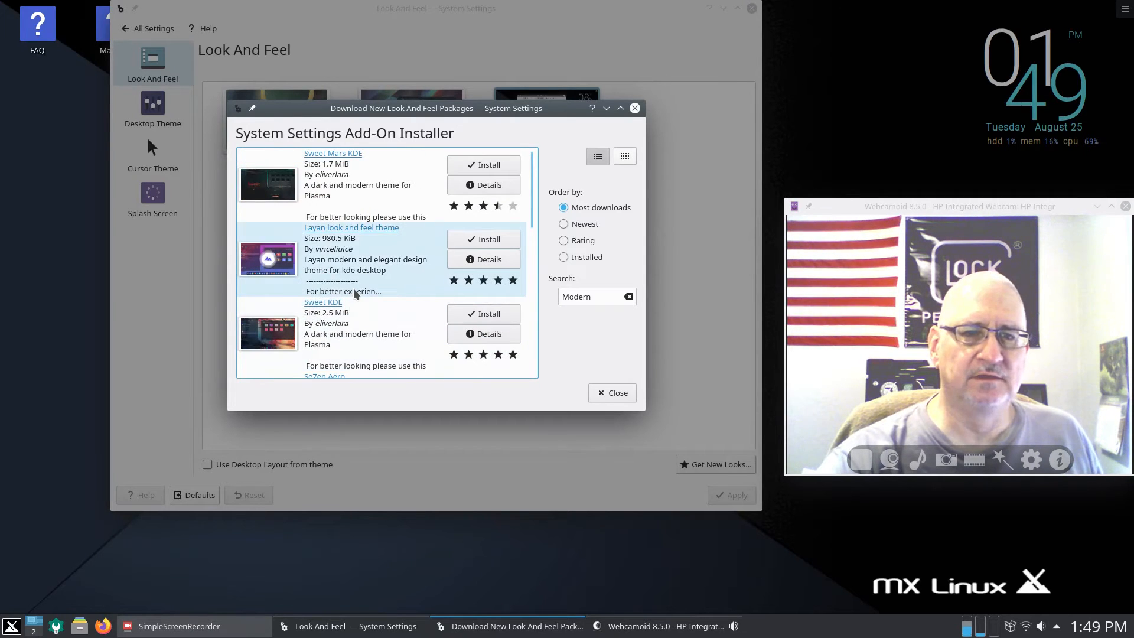
{"action": "left_click", "coordinate": [618, 393]}
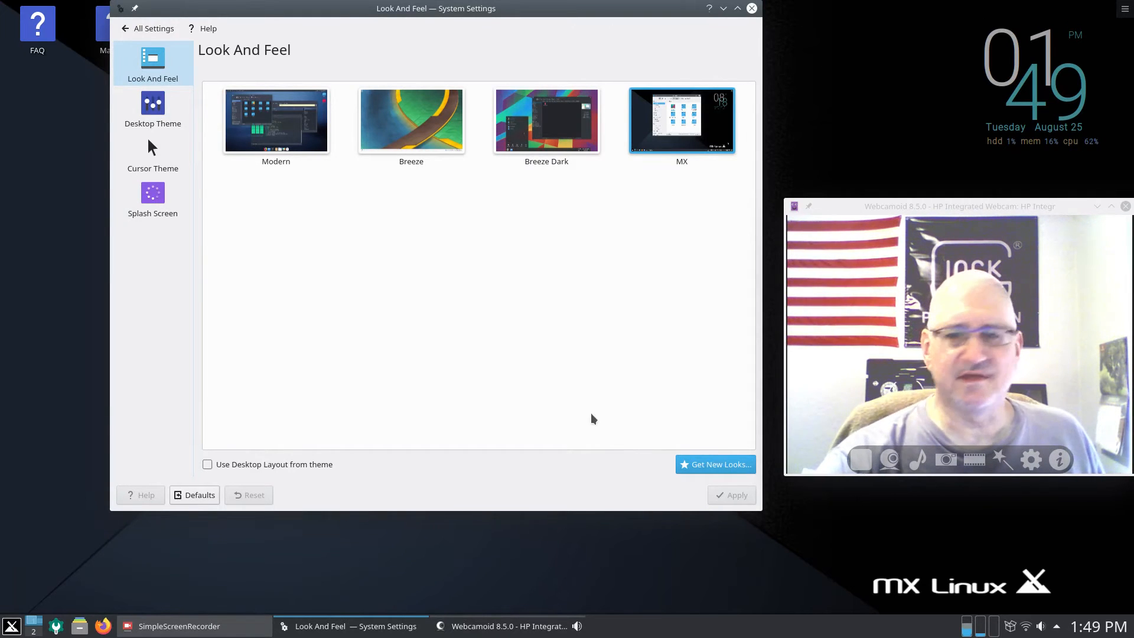
- Apply the Modern look and feel to the desktop
{"action": "left_click", "coordinate": [685, 465]}
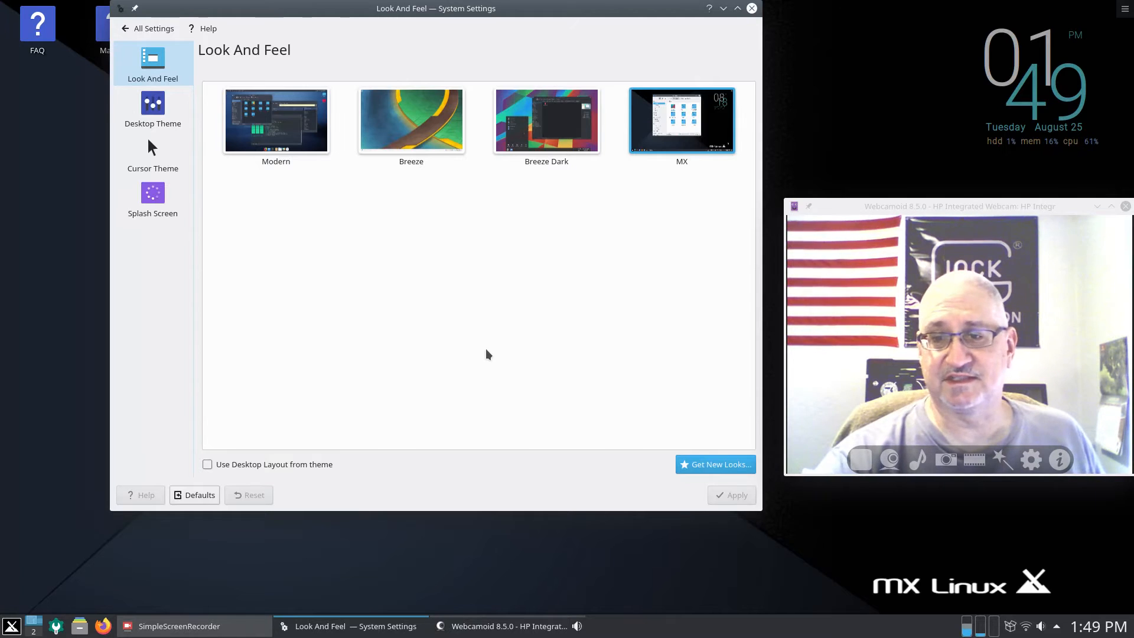
{"action": "left_click", "coordinate": [272, 124]}
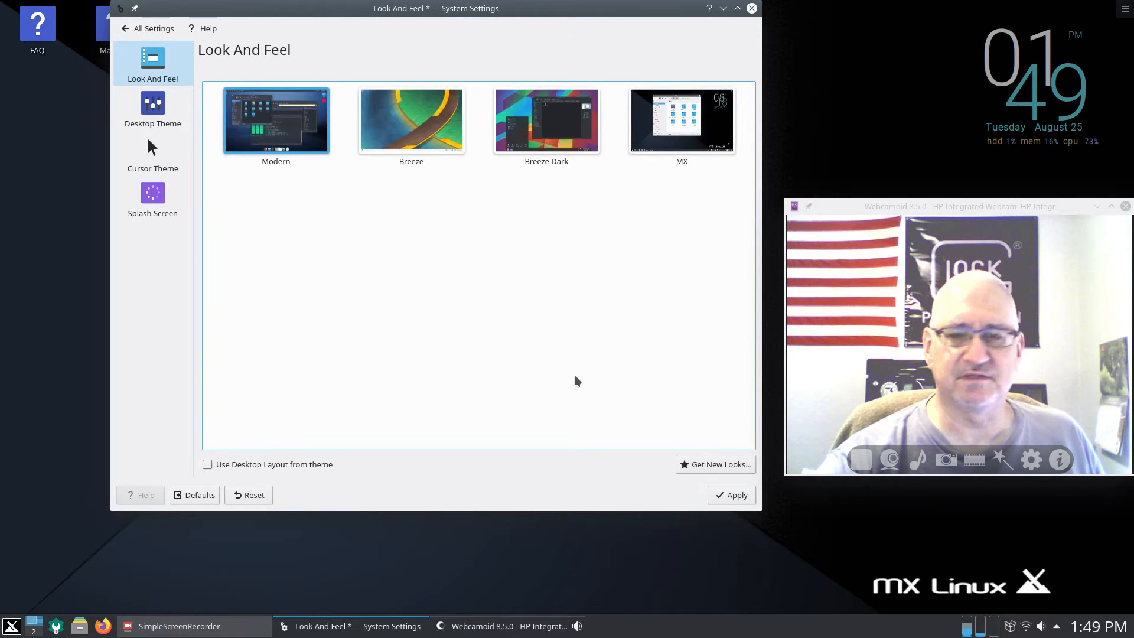
{"action": "left_click", "coordinate": [732, 495]}
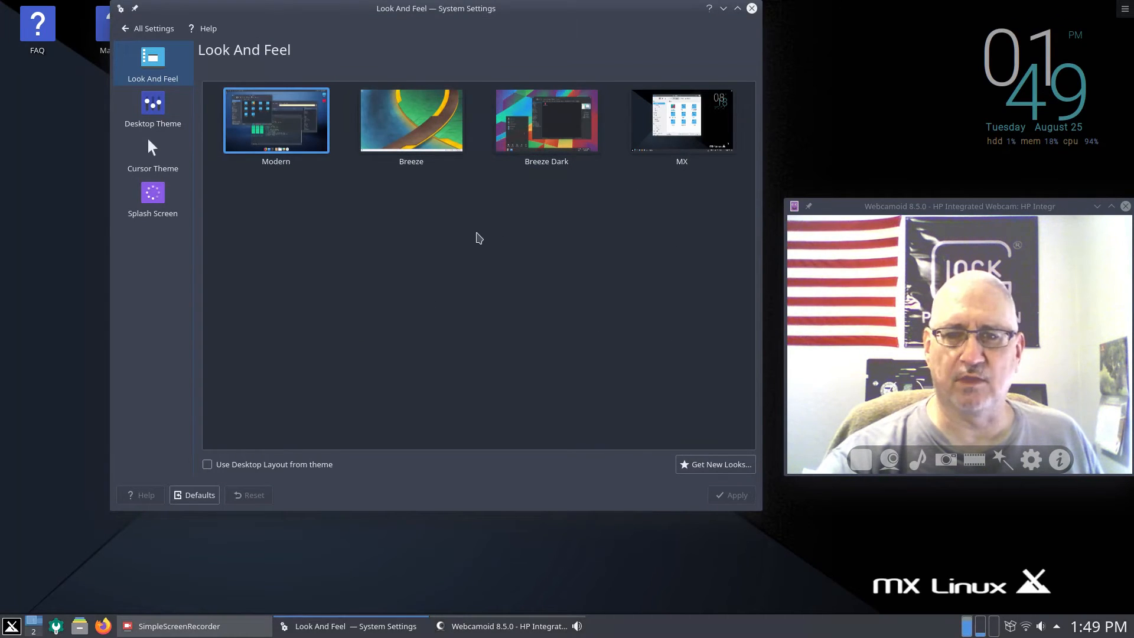
- Change the desktop theme to Oxygen and apply it
{"action": "left_click", "coordinate": [167, 116]}
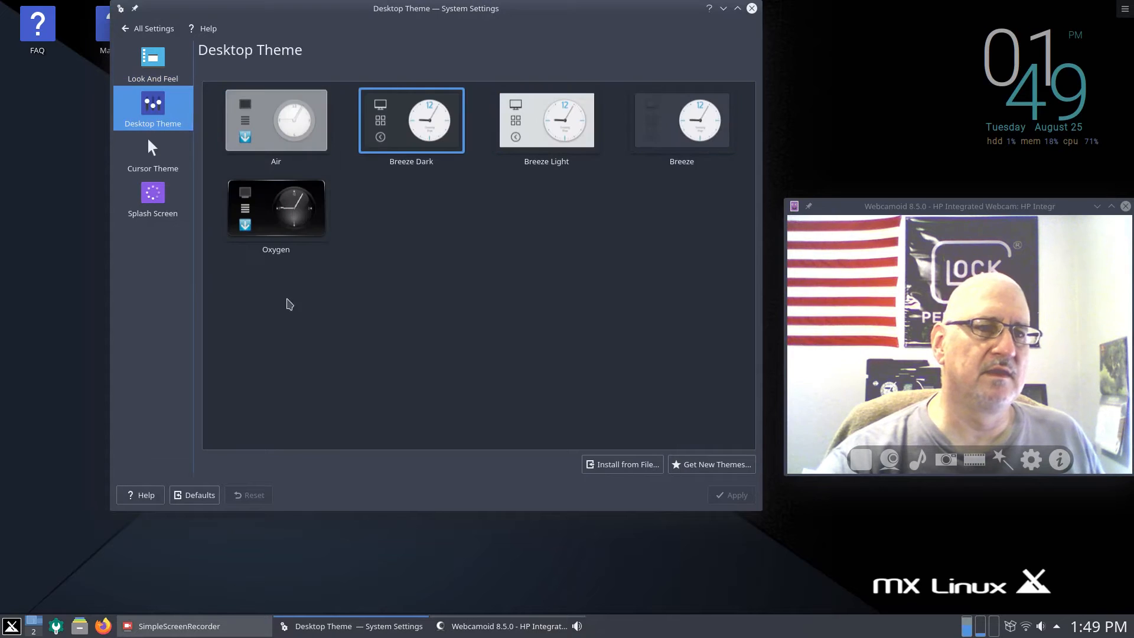
{"action": "left_click", "coordinate": [272, 206]}
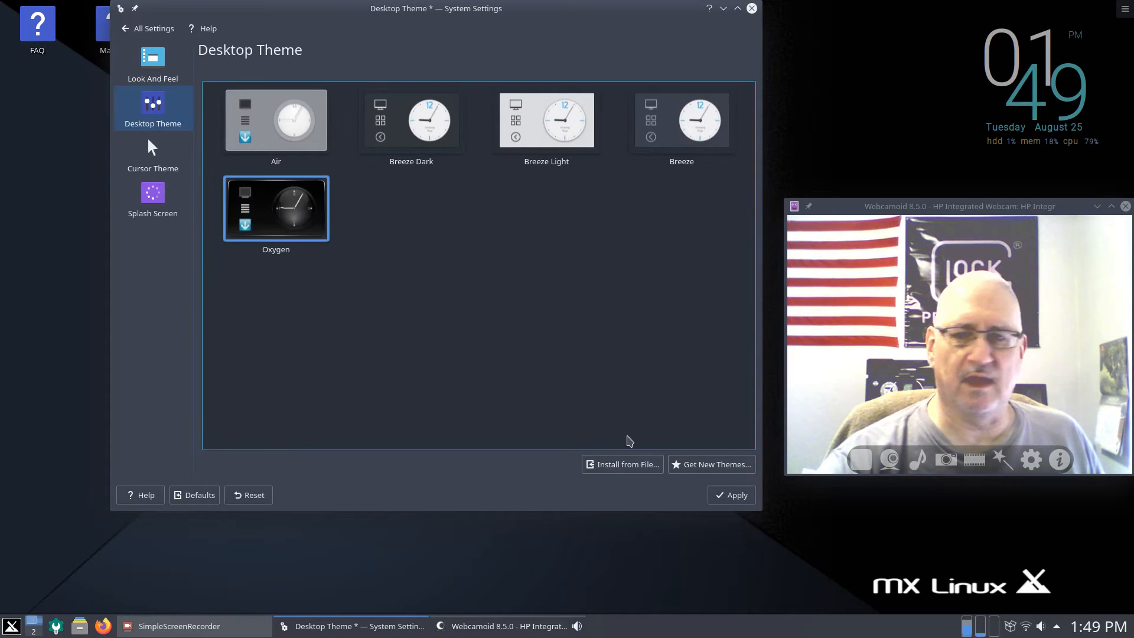
{"action": "left_click", "coordinate": [732, 494]}
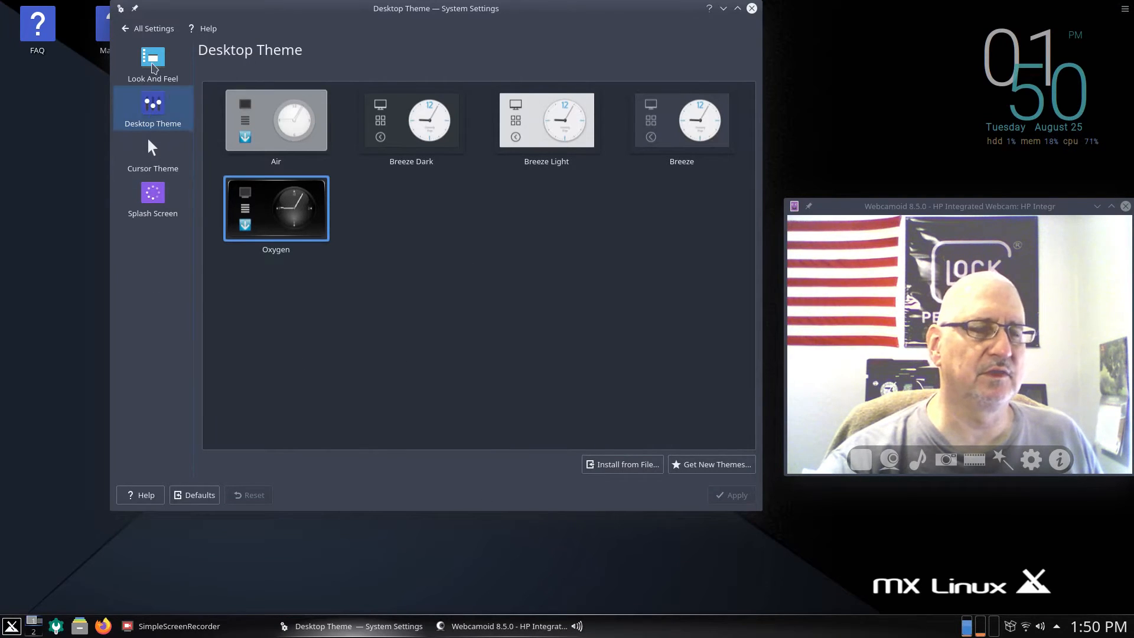
- Set the splash screen theme to MX and apply it
{"action": "left_click", "coordinate": [151, 195]}
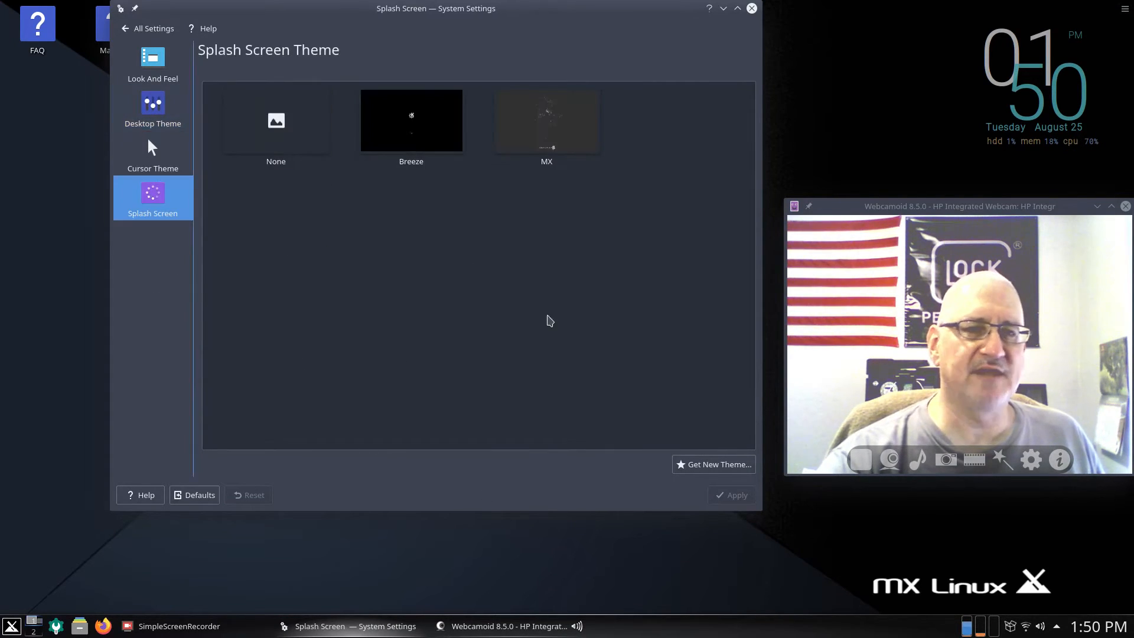
{"action": "left_click", "coordinate": [547, 124]}
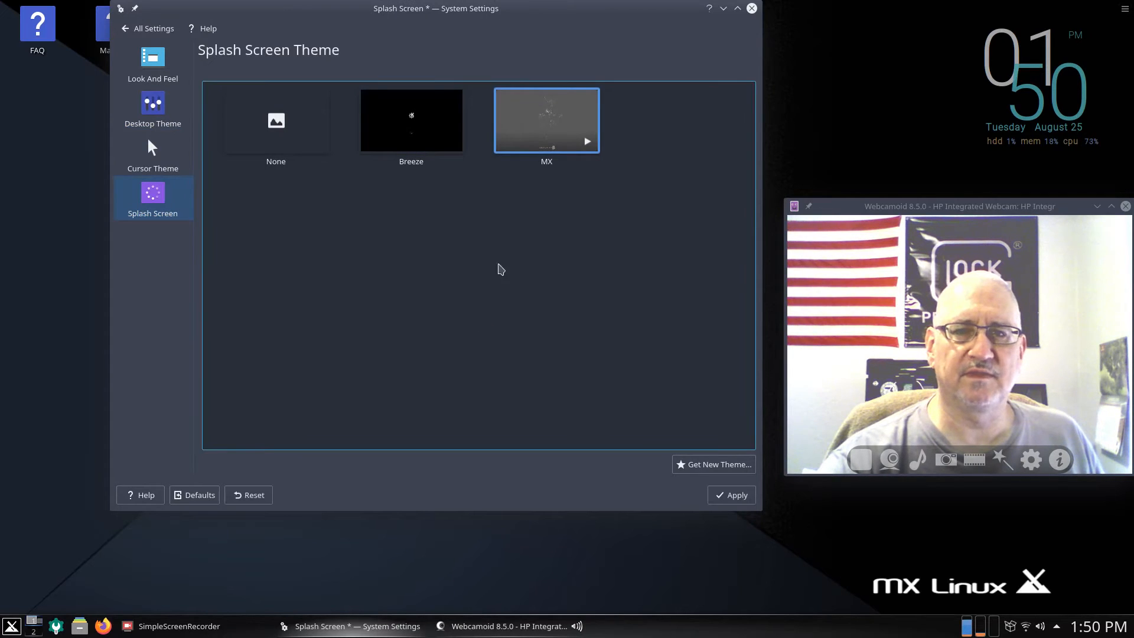
{"action": "left_click", "coordinate": [731, 496]}
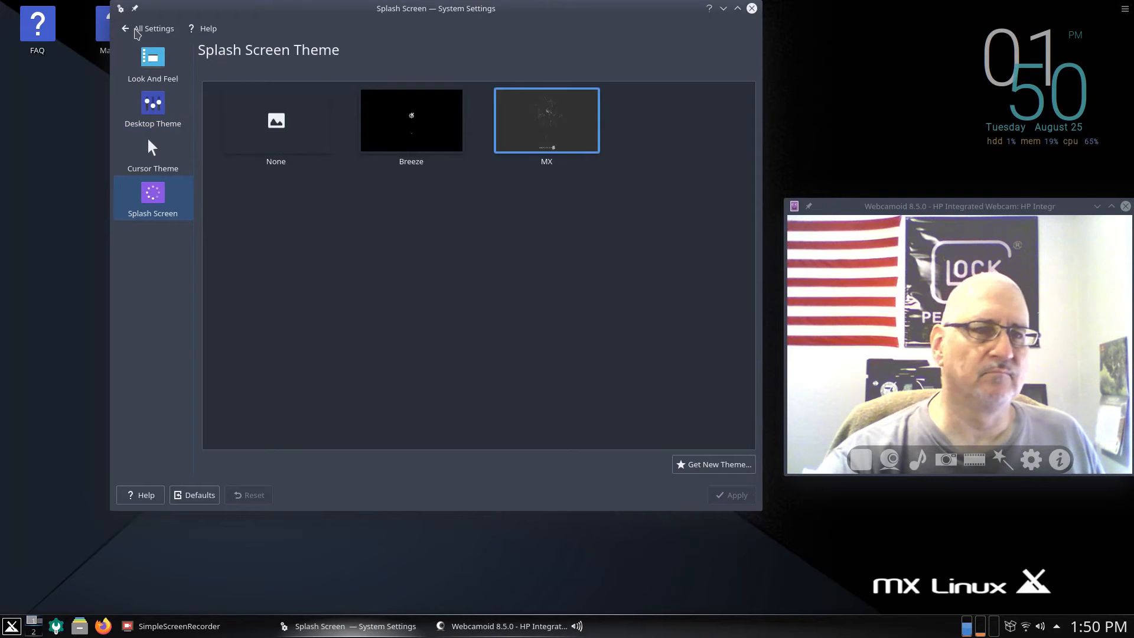
- Adjust all fonts together in the Fonts settings, setting only their size to 12
{"action": "left_click", "coordinate": [135, 29]}
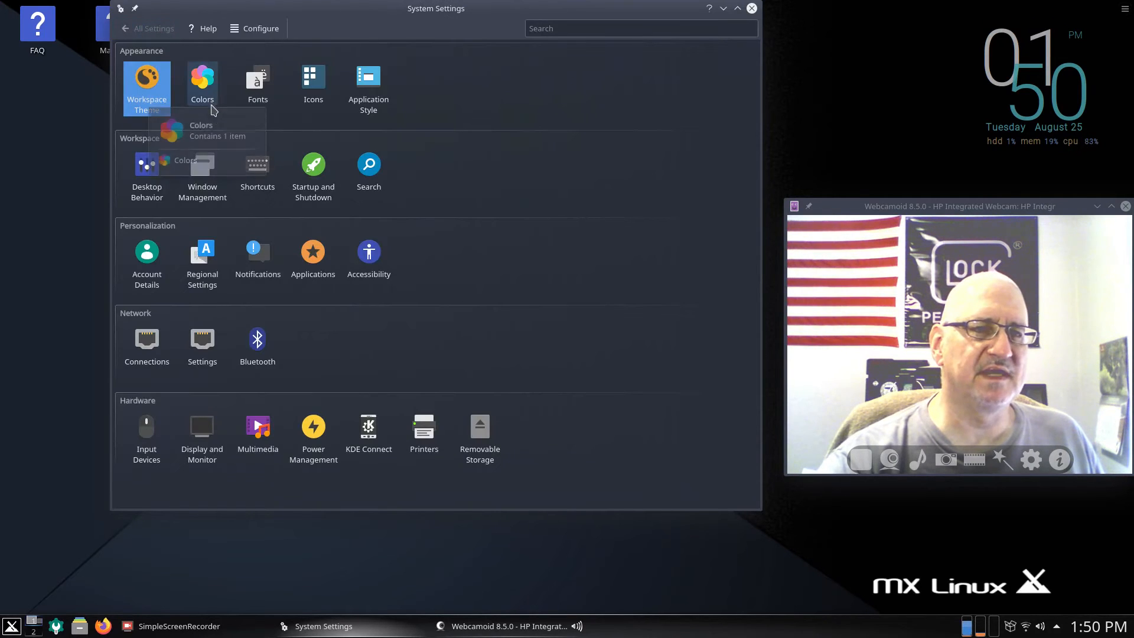
{"action": "left_click", "coordinate": [257, 79]}
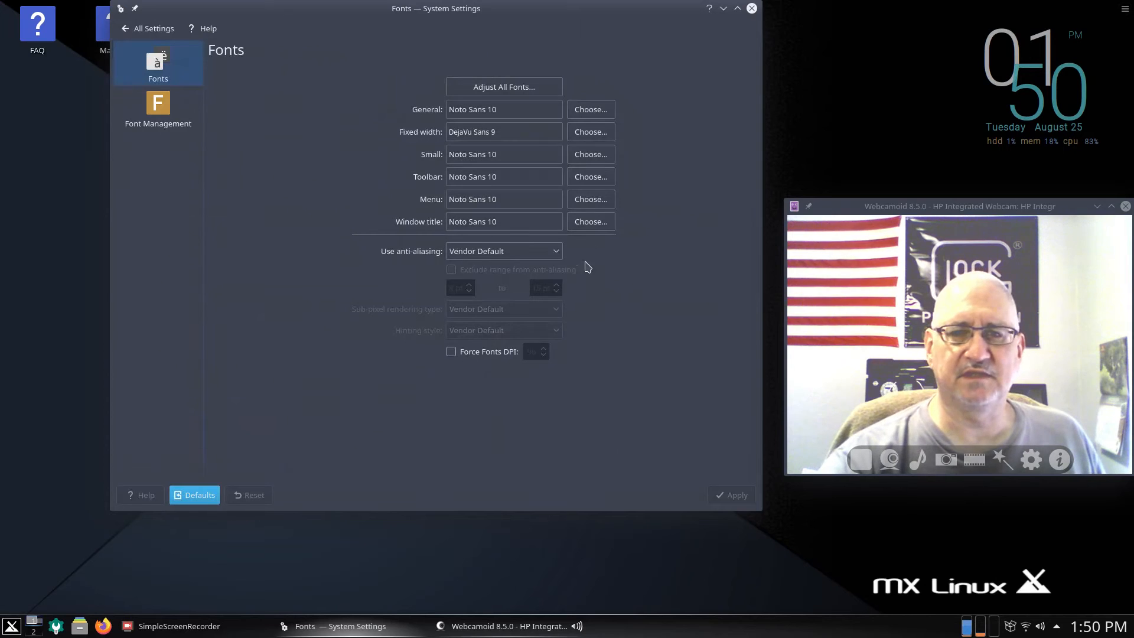
{"action": "left_click", "coordinate": [522, 89]}
{"action": "left_click", "coordinate": [635, 174]}
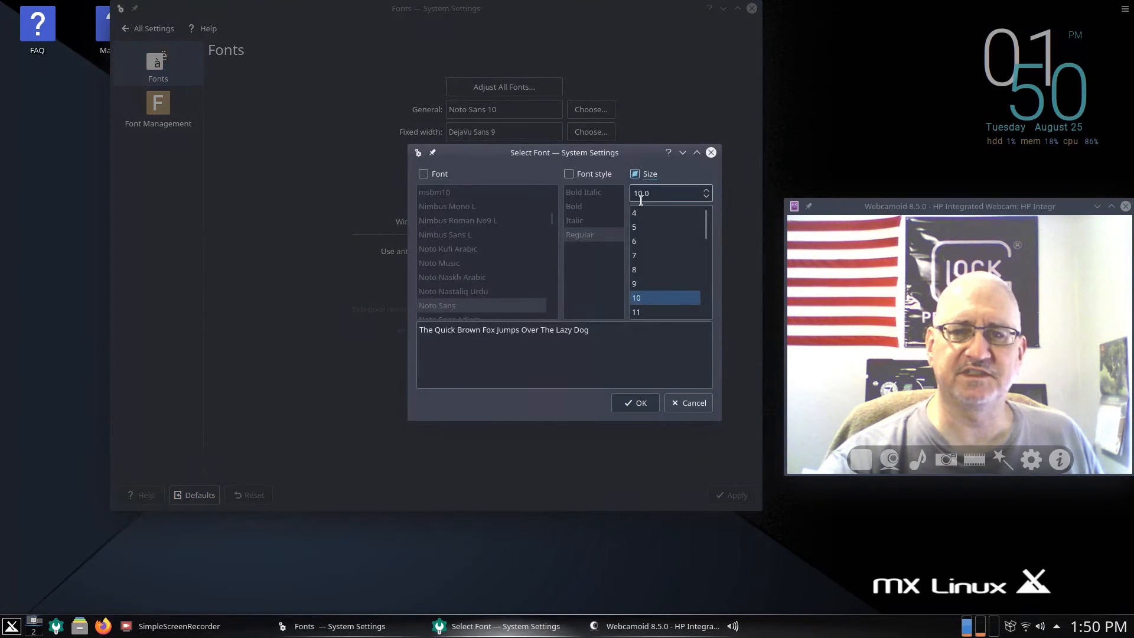
{"action": "scroll", "coordinate": [666, 294], "scroll_direction": "down", "scroll_amount": 1}
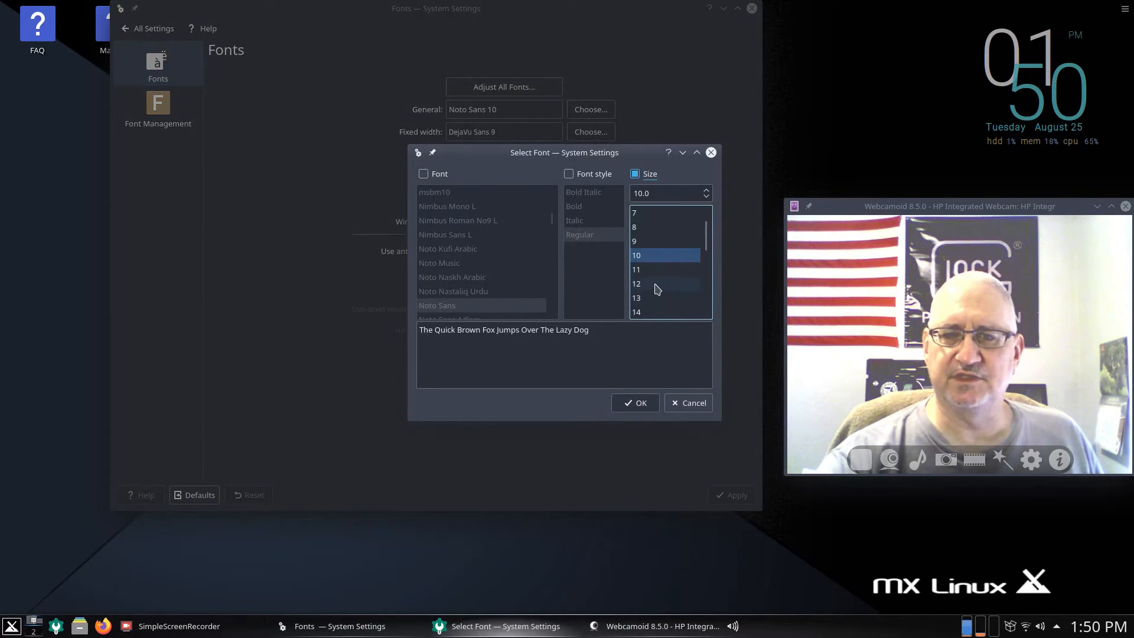
{"action": "left_click", "coordinate": [653, 284]}
{"action": "left_click", "coordinate": [642, 401]}
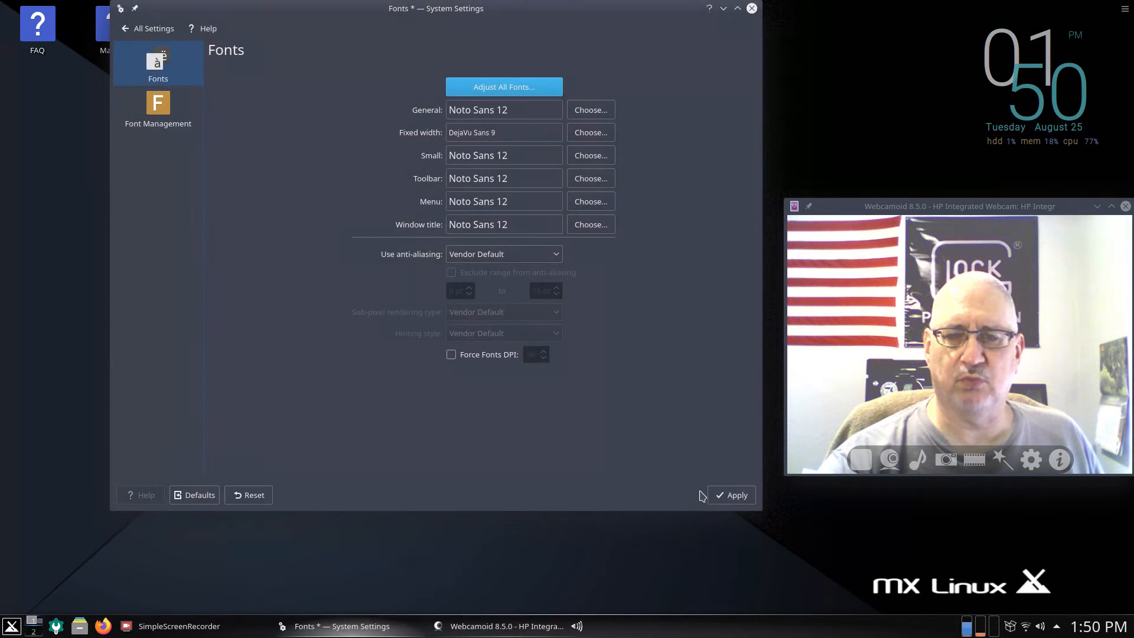
- Apply the font changes and dismiss the font notice so that it is not shown again
{"action": "left_click", "coordinate": [732, 495]}
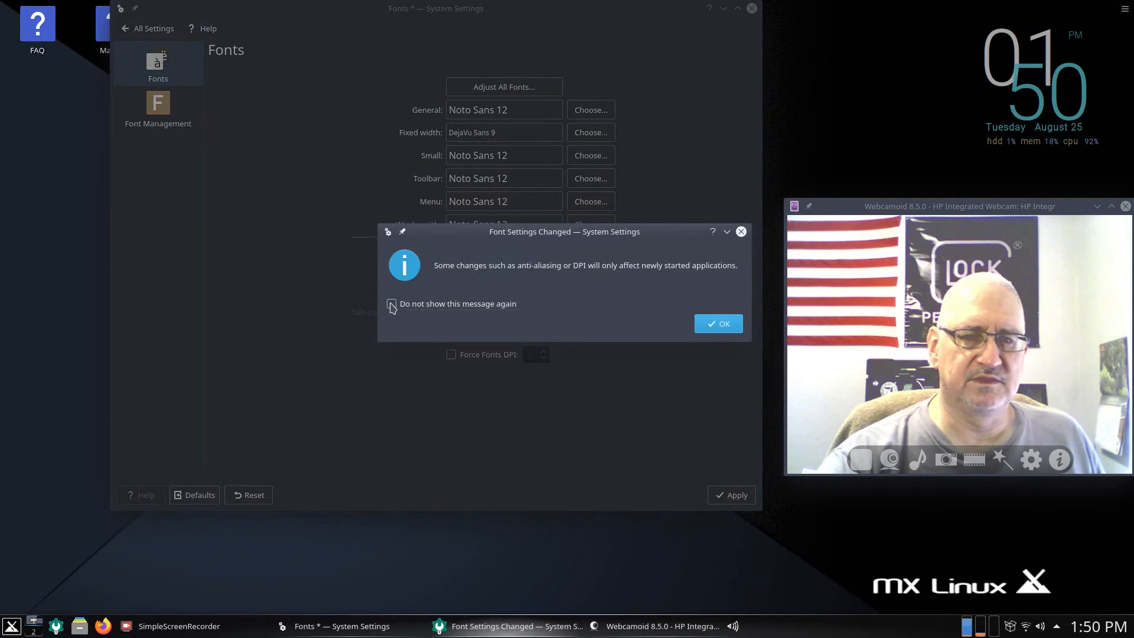
{"action": "left_click", "coordinate": [391, 304]}
{"action": "left_click", "coordinate": [711, 324]}
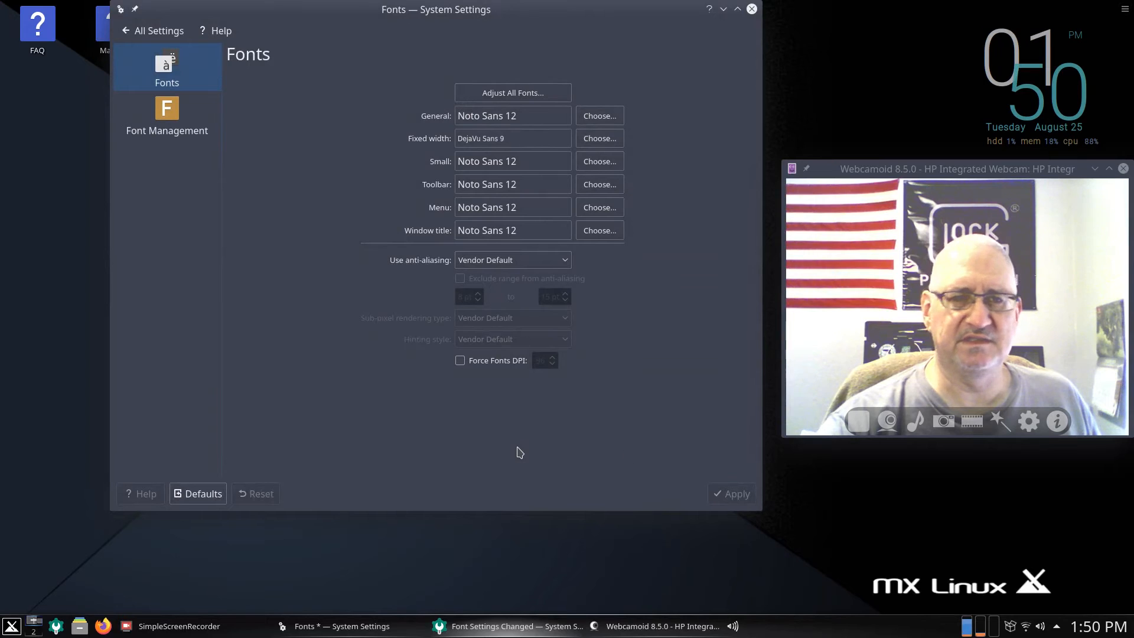
- Search the online icon themes for Buuf, install Buuf Plasma, and apply it as the icon theme
{"action": "left_click", "coordinate": [158, 31]}
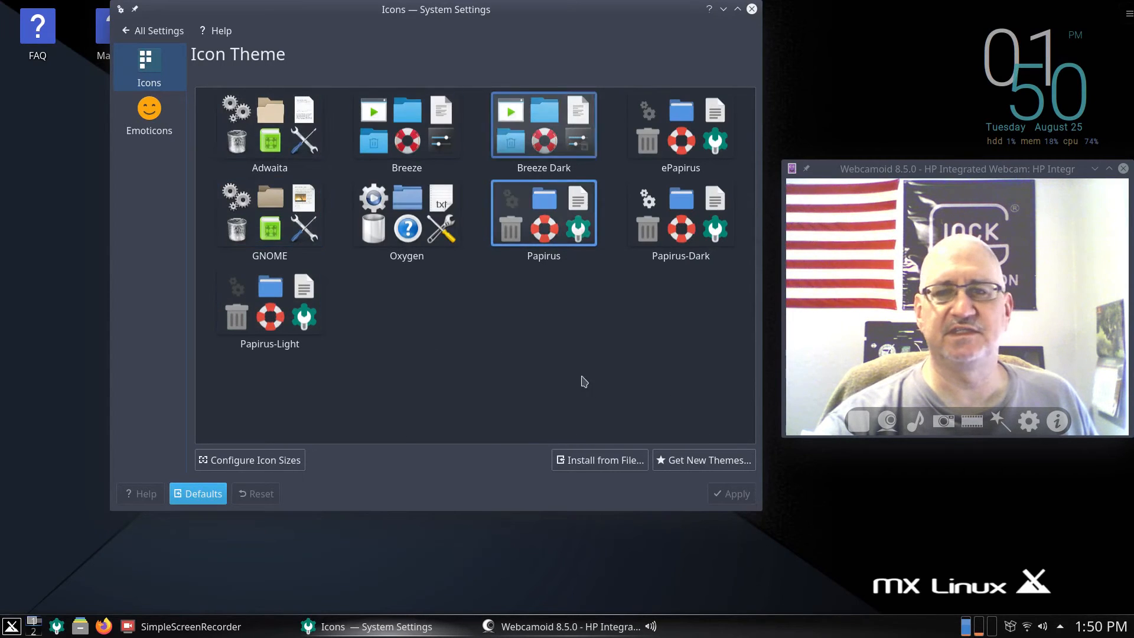
{"action": "left_click", "coordinate": [700, 464]}
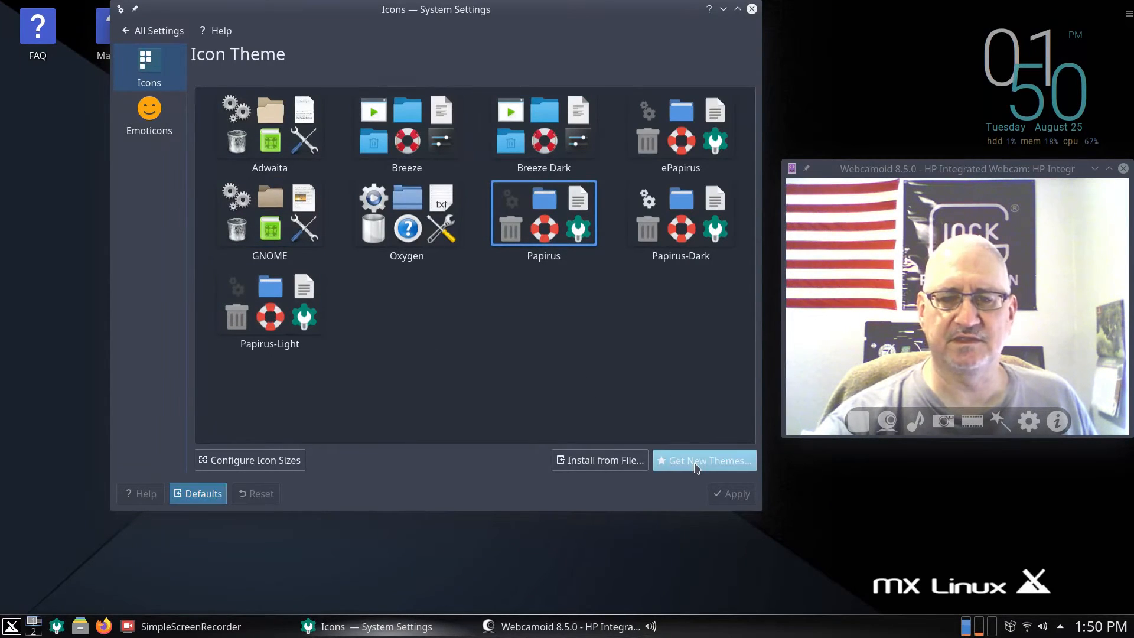
{"action": "left_click", "coordinate": [584, 310]}
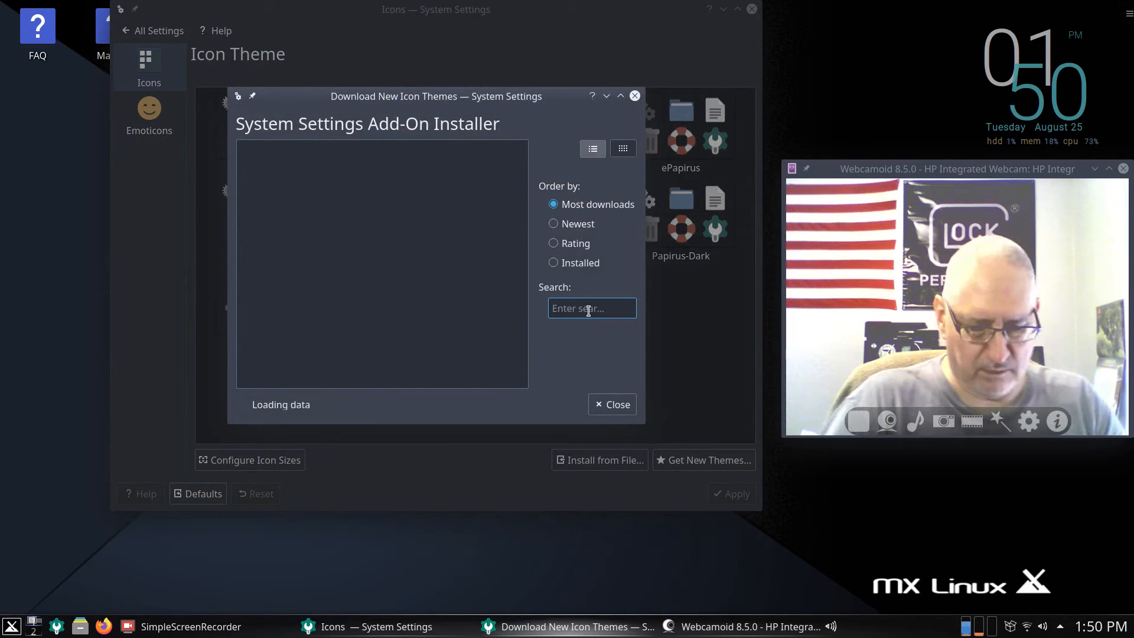
{"action": "type", "text": "Buuf"}
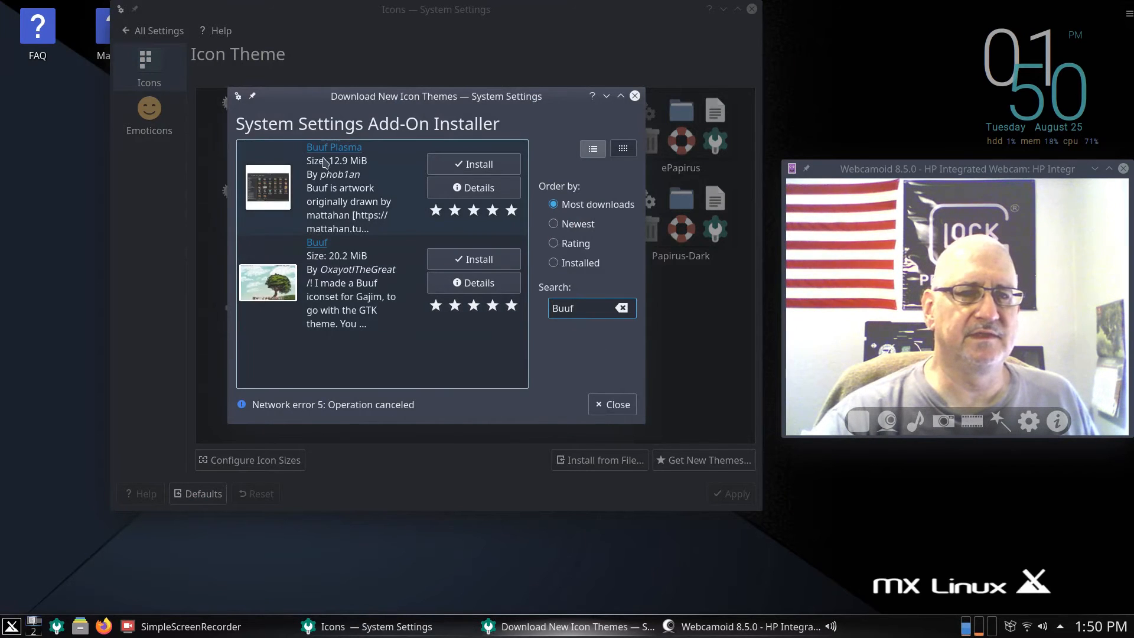
{"action": "left_click", "coordinate": [472, 164]}
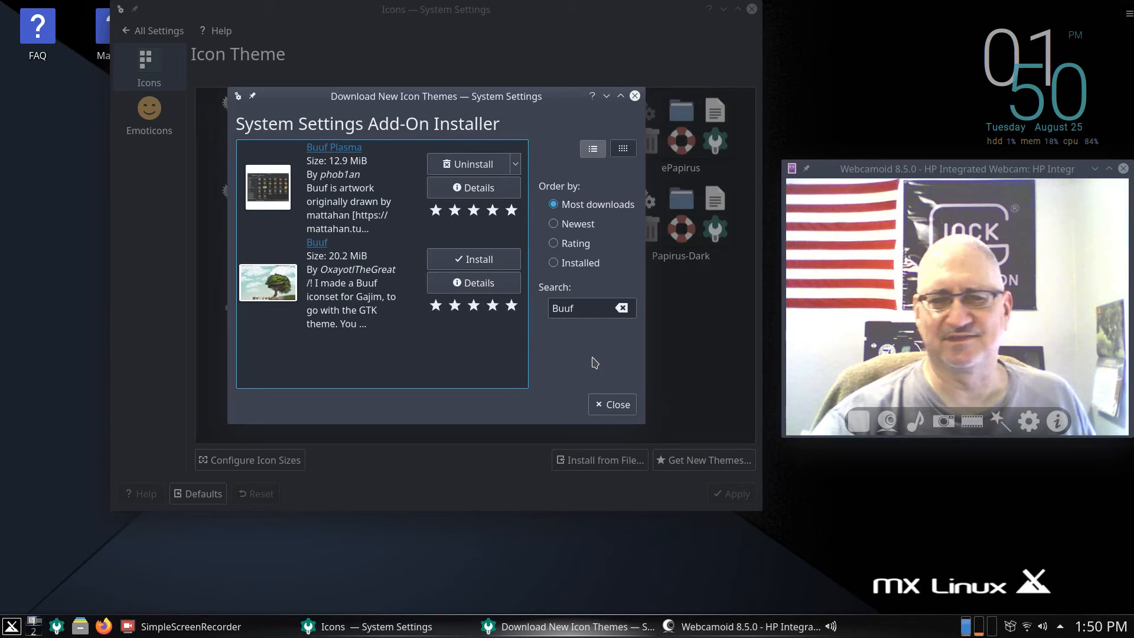
{"action": "left_click", "coordinate": [613, 406]}
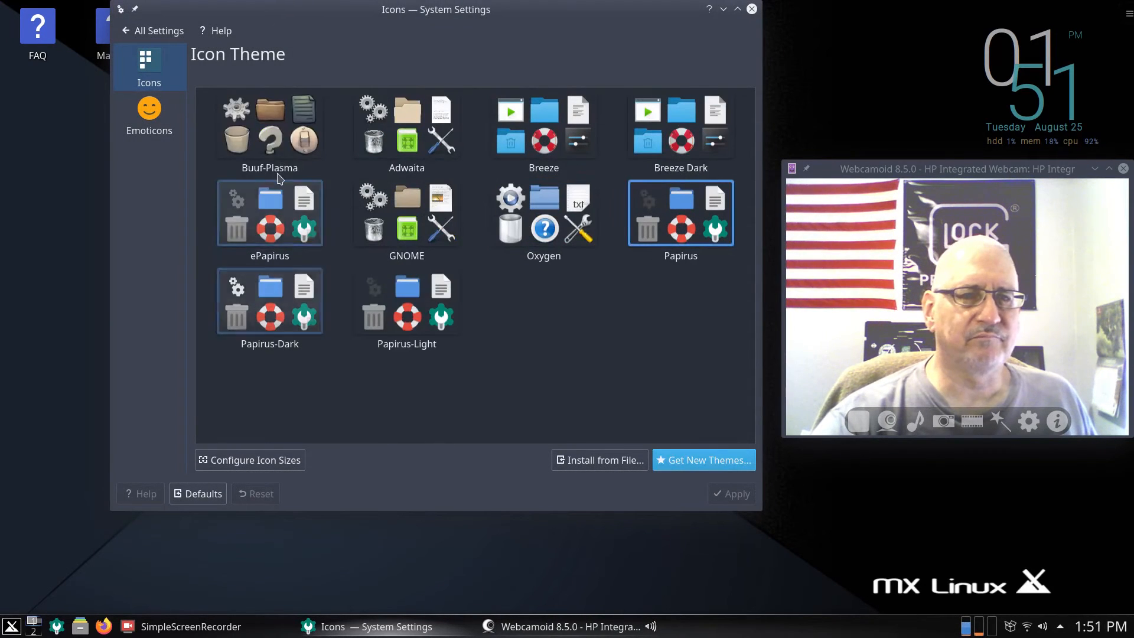
{"action": "left_click", "coordinate": [260, 147]}
{"action": "left_click", "coordinate": [731, 495]}
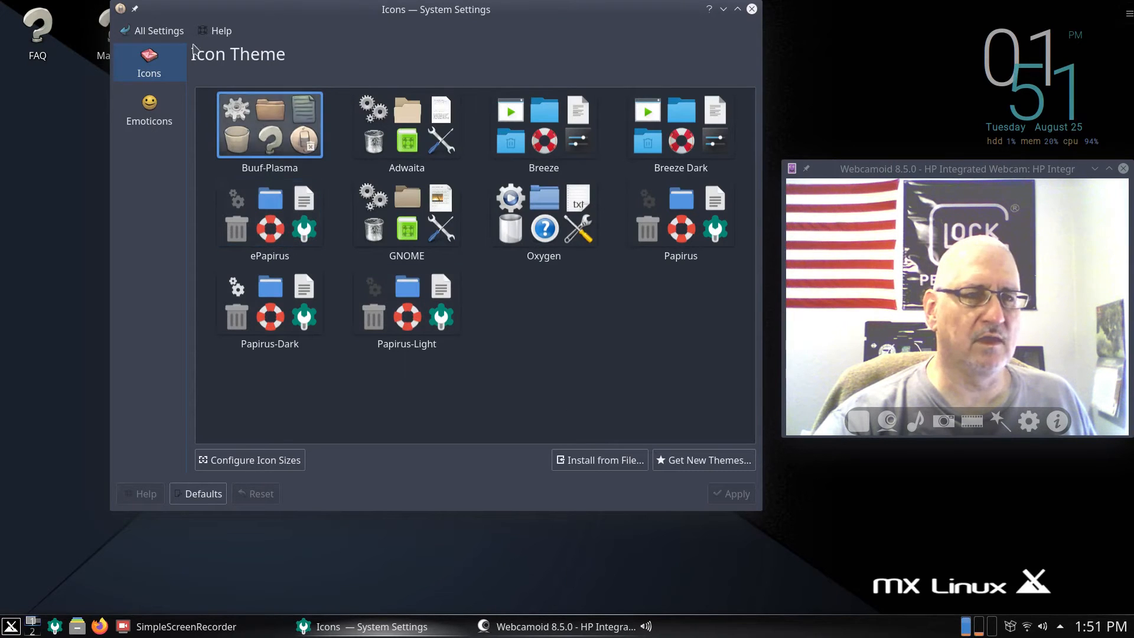
- In Workspace Behavior, turn off informational tooltips, set double-click to open files and folders, and apply the changes
{"action": "left_click", "coordinate": [142, 31]}
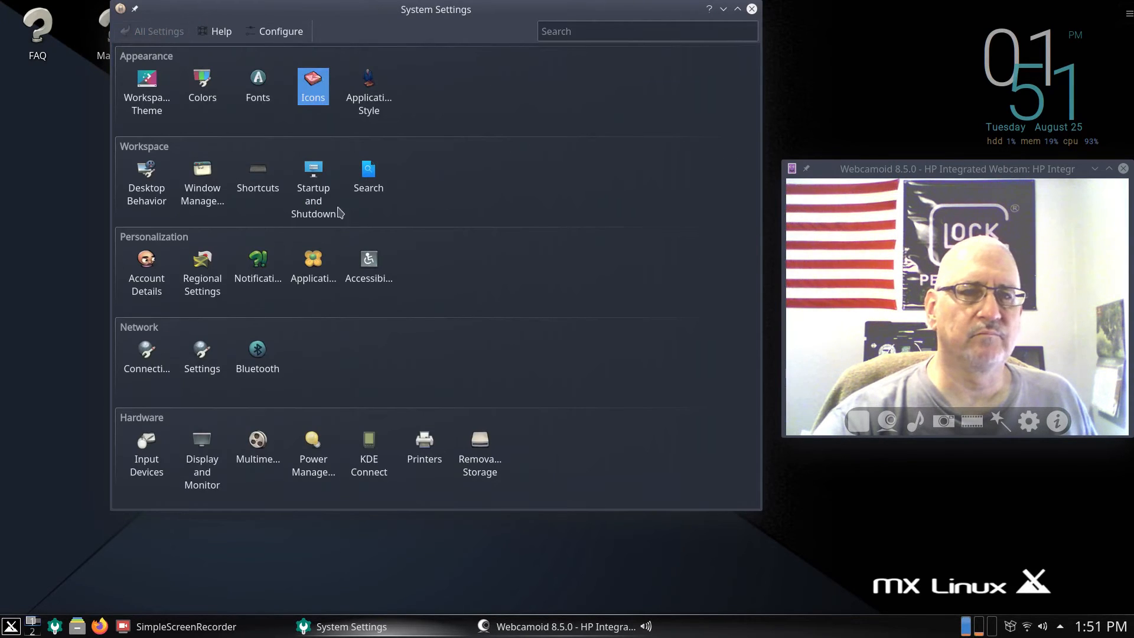
{"action": "left_click", "coordinate": [149, 196]}
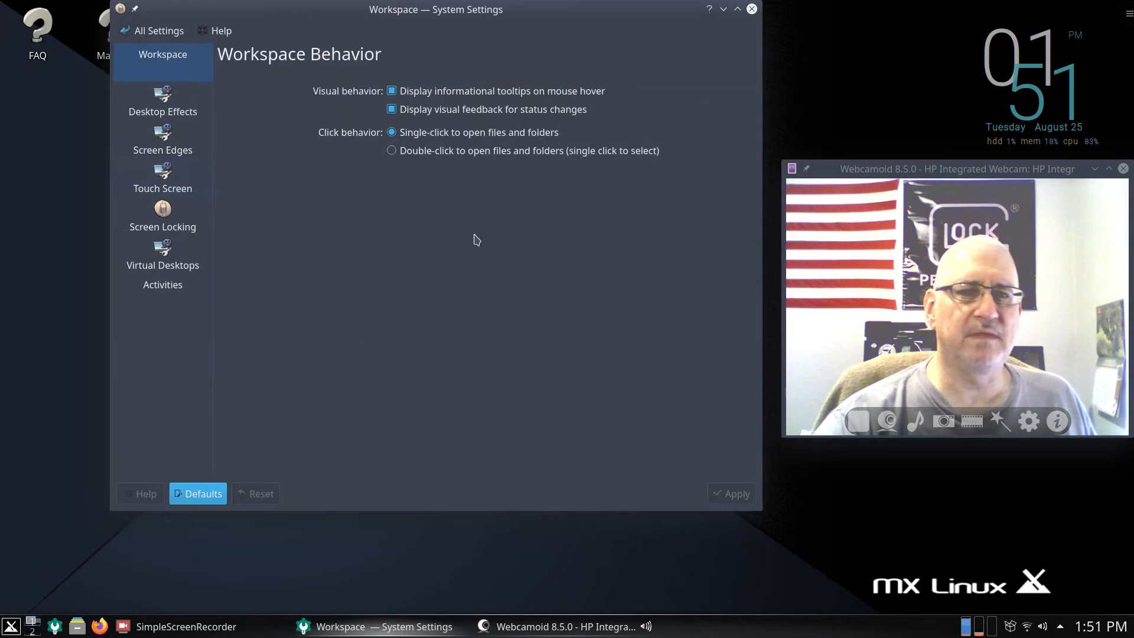
{"action": "left_click", "coordinate": [391, 151]}
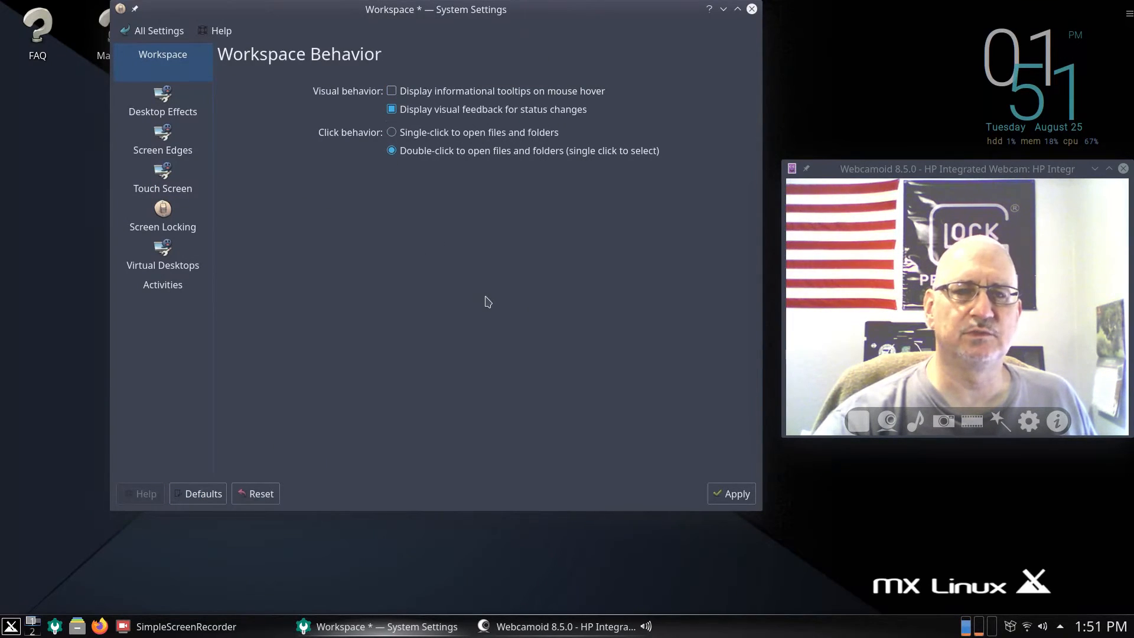
{"action": "left_click", "coordinate": [158, 115]}
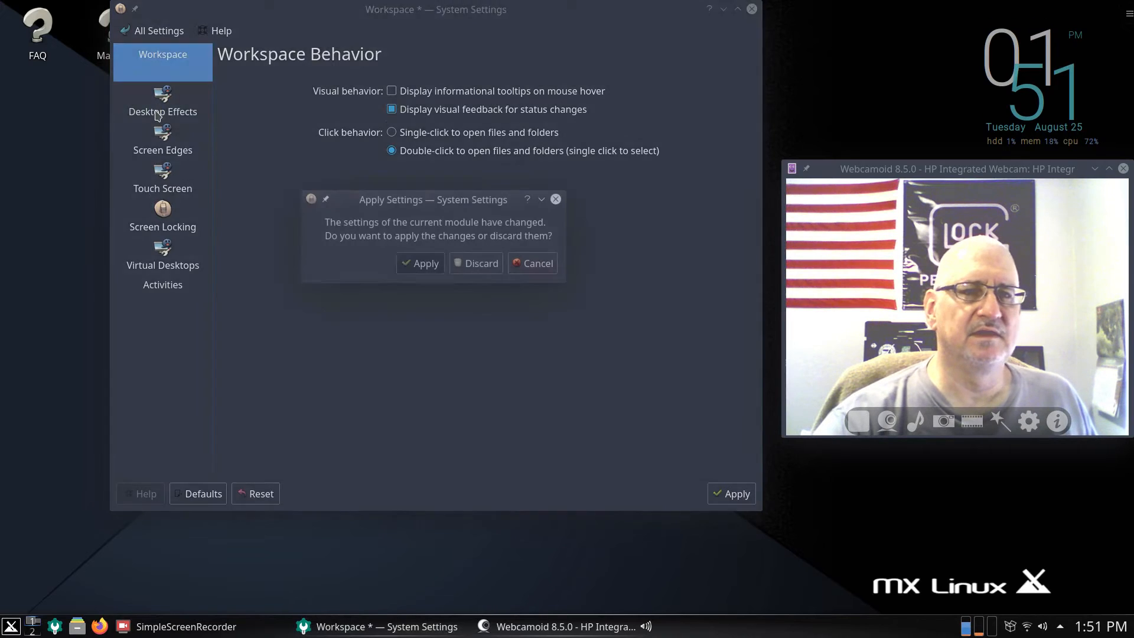
{"action": "left_click", "coordinate": [413, 267]}
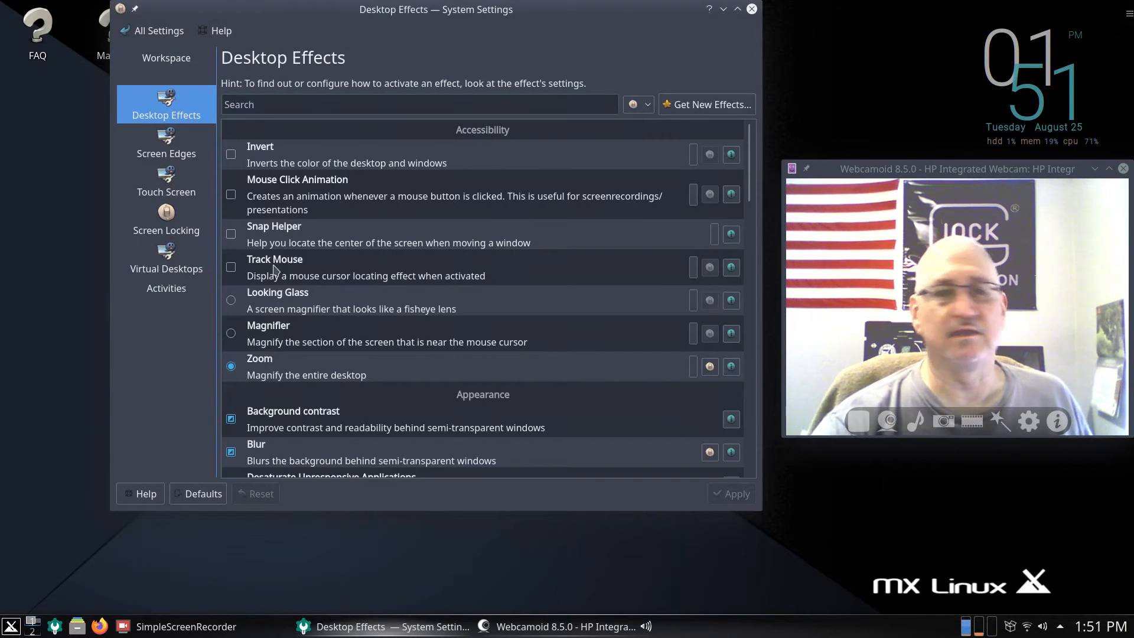
- In Screen Edges, disable maximizing and tiling windows by dragging them to the screen edges, and apply the change
{"action": "left_click", "coordinate": [166, 145]}
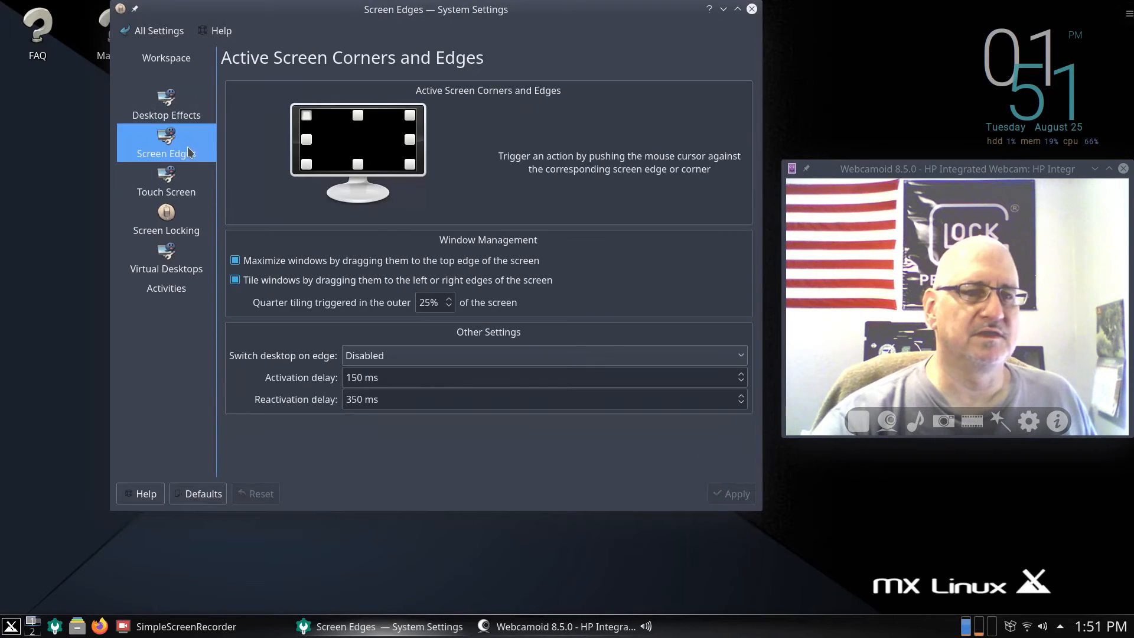
{"action": "left_click", "coordinate": [235, 260]}
{"action": "left_click", "coordinate": [235, 280]}
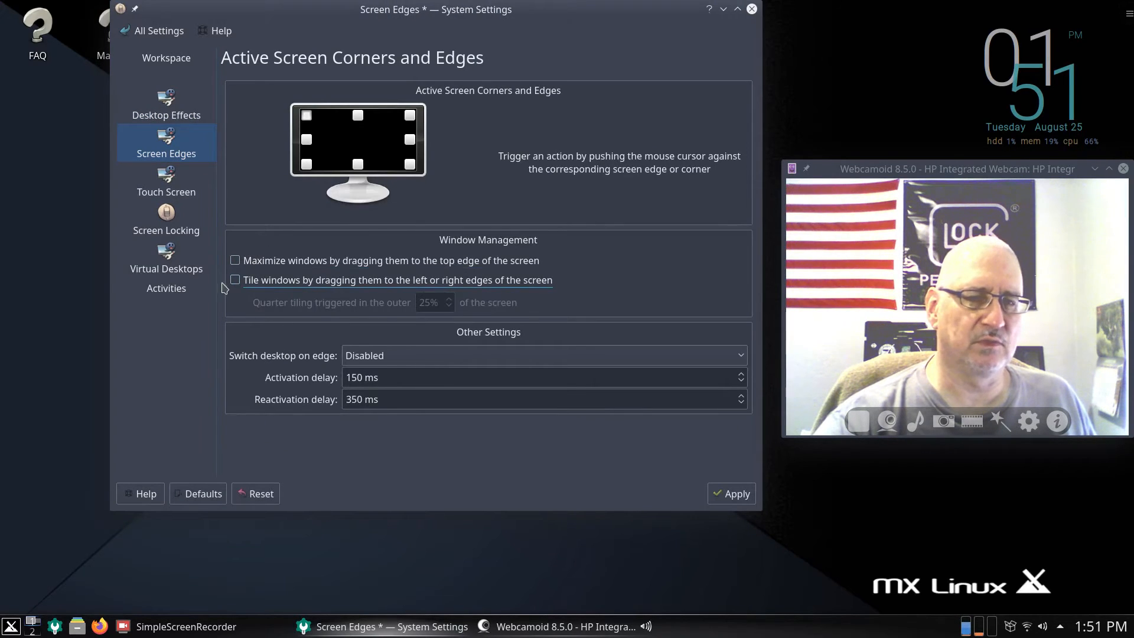
{"action": "left_click", "coordinate": [731, 493]}
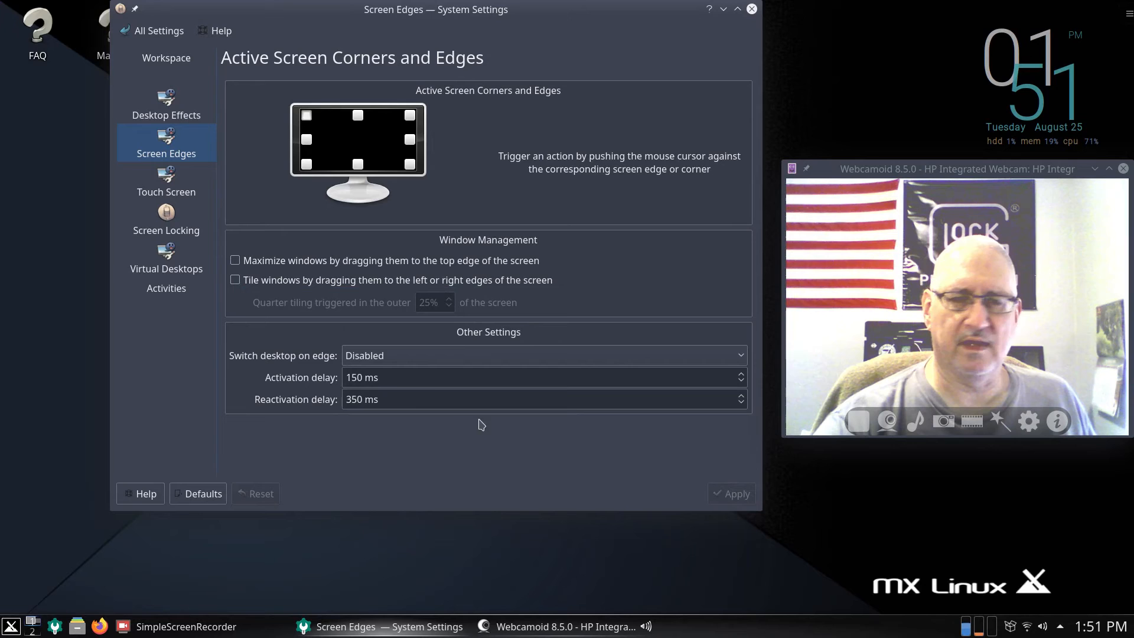
- Review the Screen Locking activation and appearance options and the Virtual Desktops layout
{"action": "left_click", "coordinate": [167, 220]}
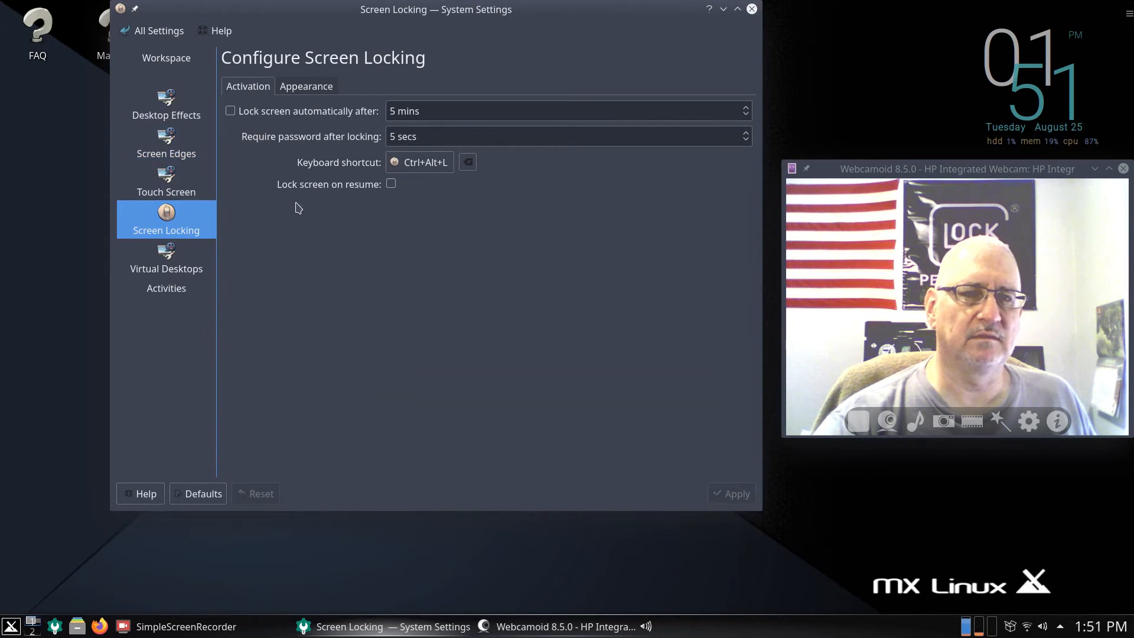
{"action": "left_click", "coordinate": [326, 89]}
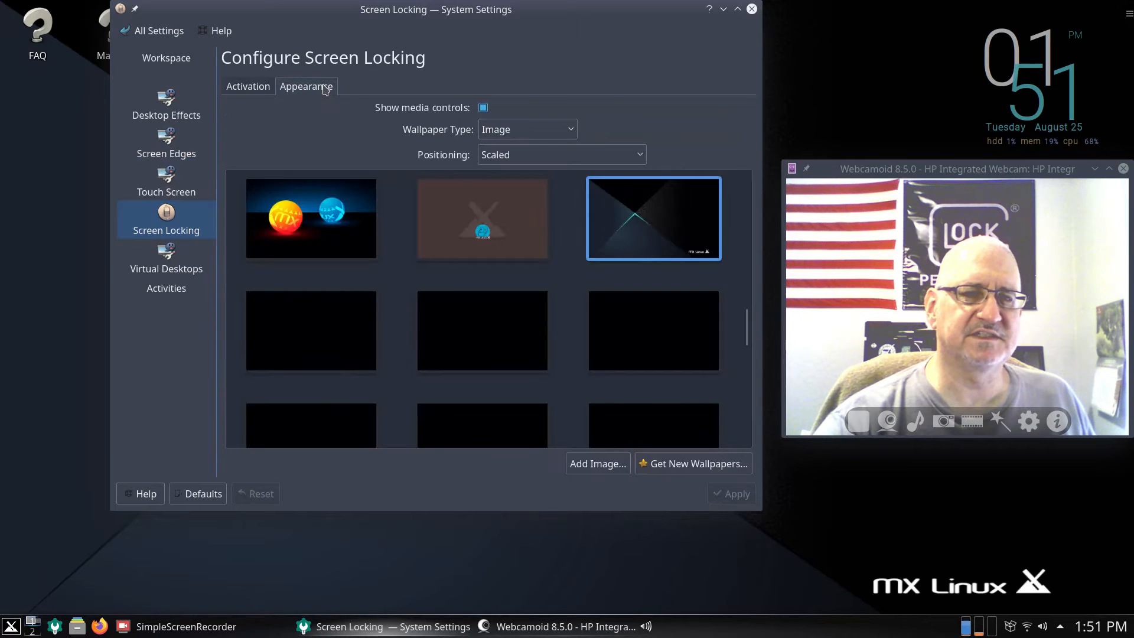
{"action": "left_click", "coordinate": [234, 88]}
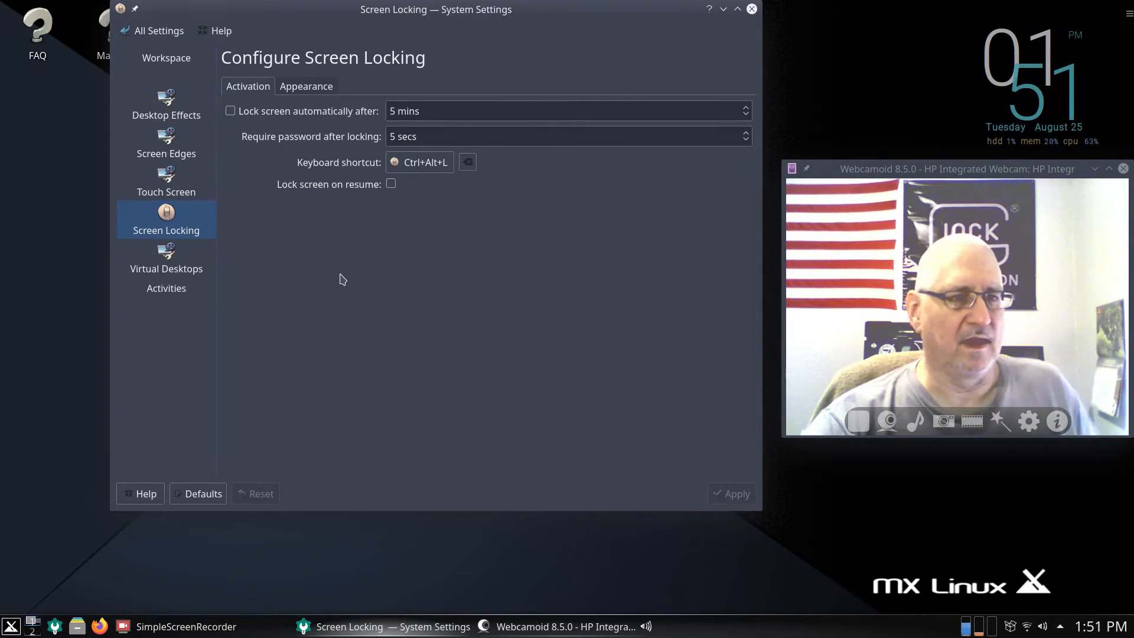
{"action": "left_click", "coordinate": [203, 271]}
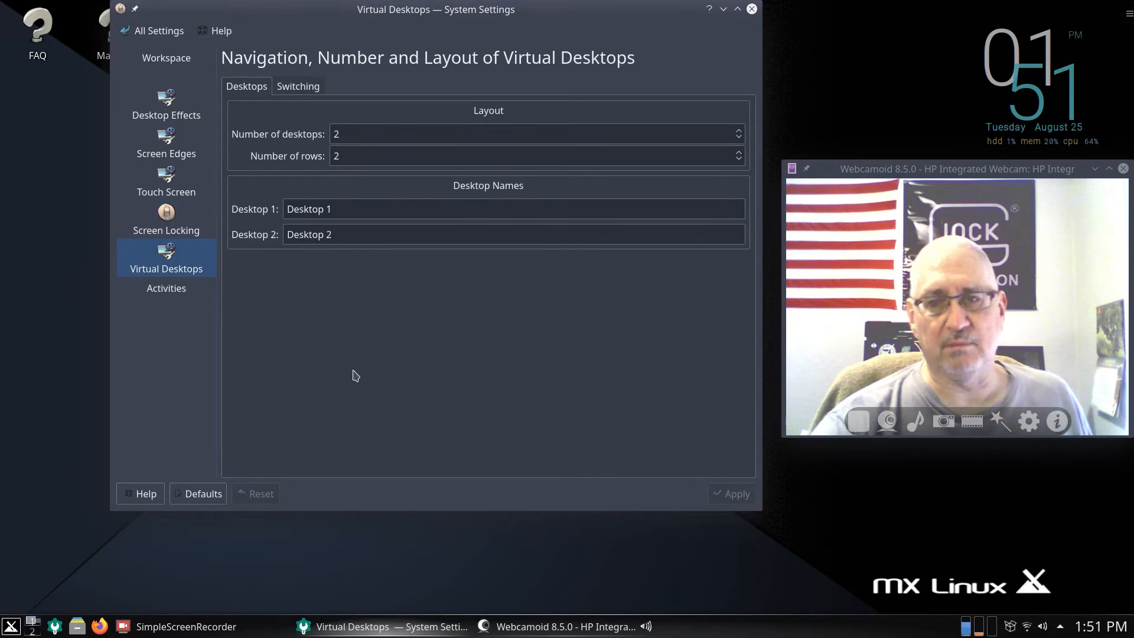
- Set the Activities privacy option for opened documents to Do not remember and apply it
{"action": "left_click", "coordinate": [179, 305]}
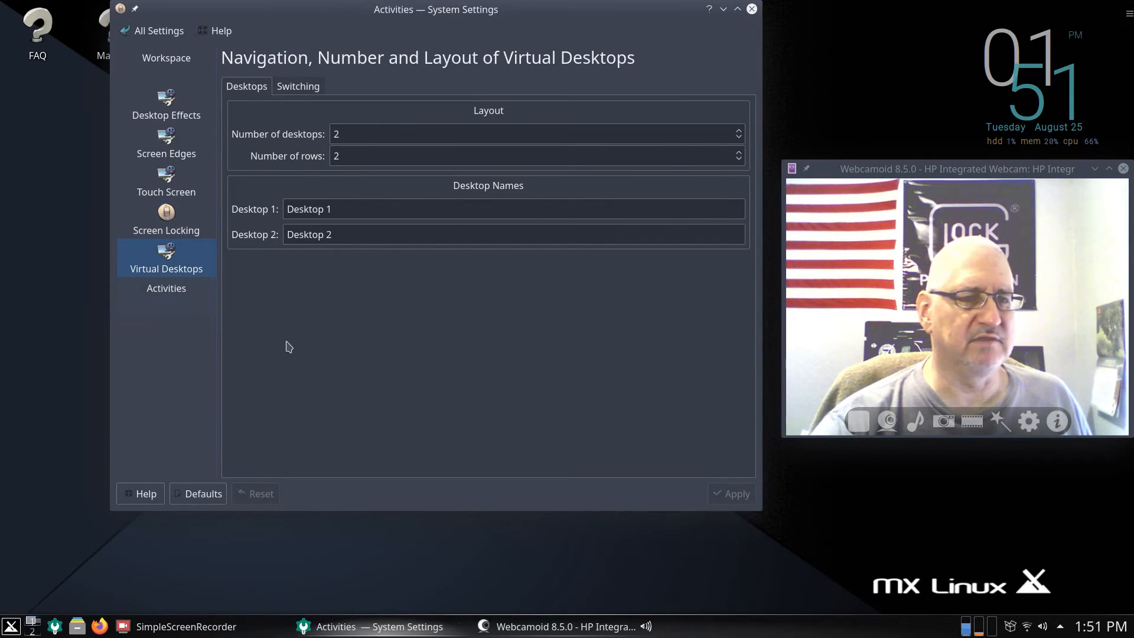
{"action": "left_click", "coordinate": [353, 90]}
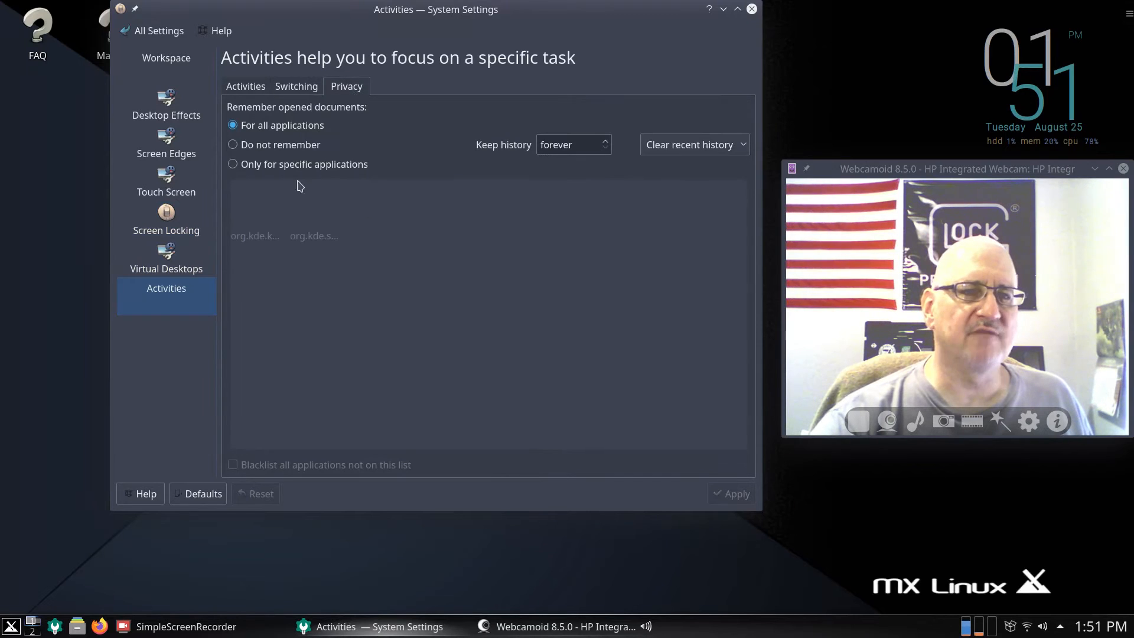
{"action": "left_click", "coordinate": [232, 144]}
{"action": "left_click", "coordinate": [717, 496]}
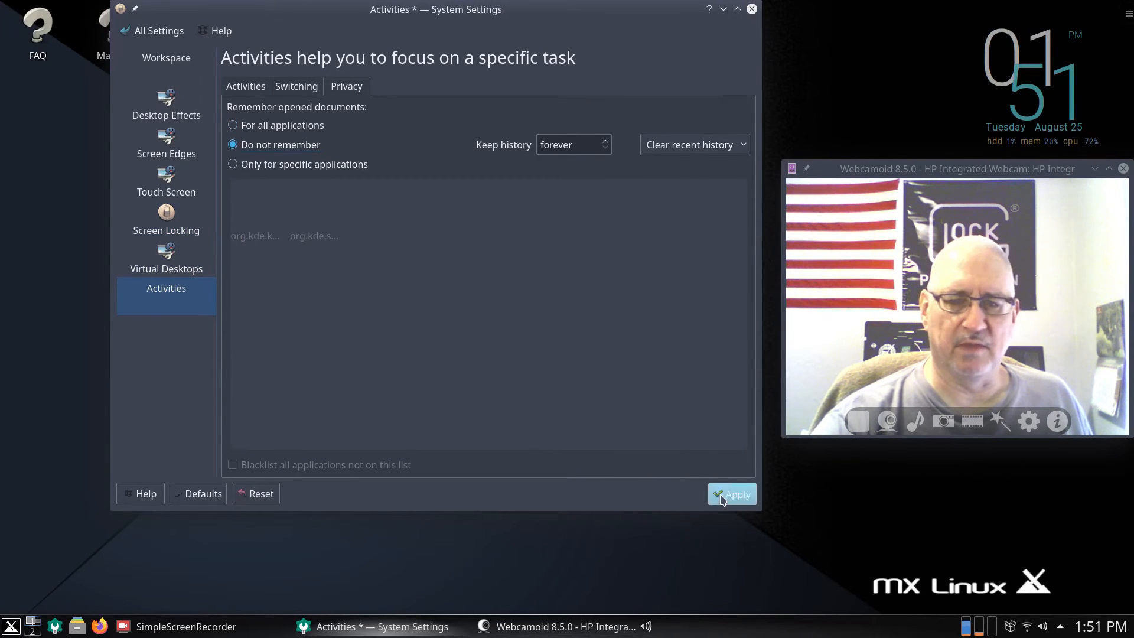
- Set the window placement to Centered in the advanced Window Behavior settings and apply it
{"action": "left_click", "coordinate": [164, 30]}
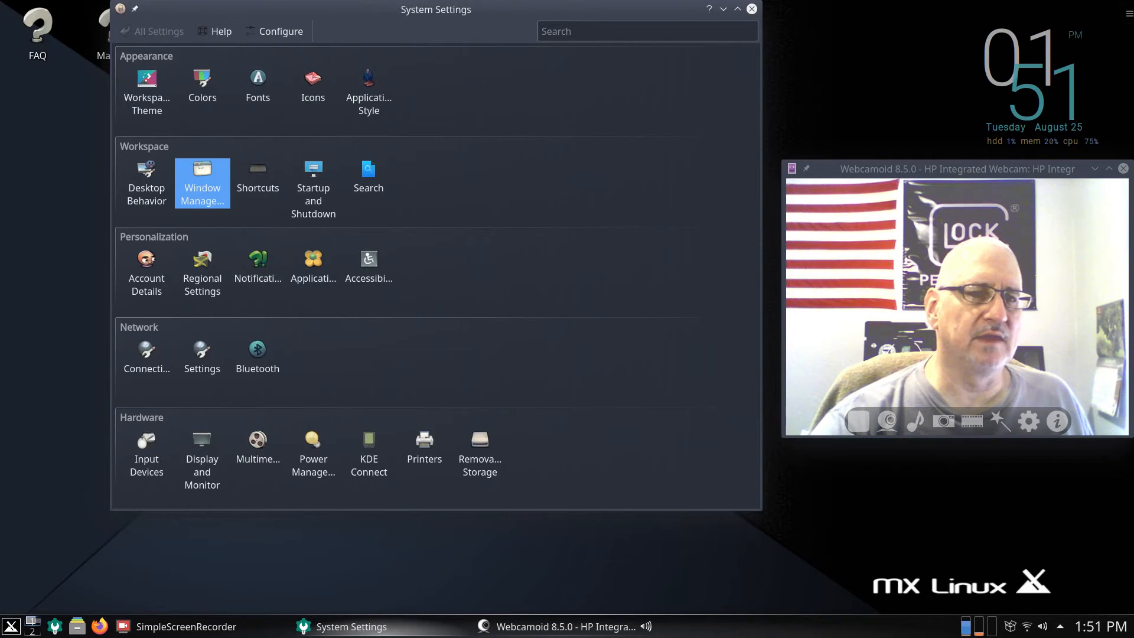
{"action": "left_click", "coordinate": [202, 183]}
{"action": "left_click", "coordinate": [529, 95]}
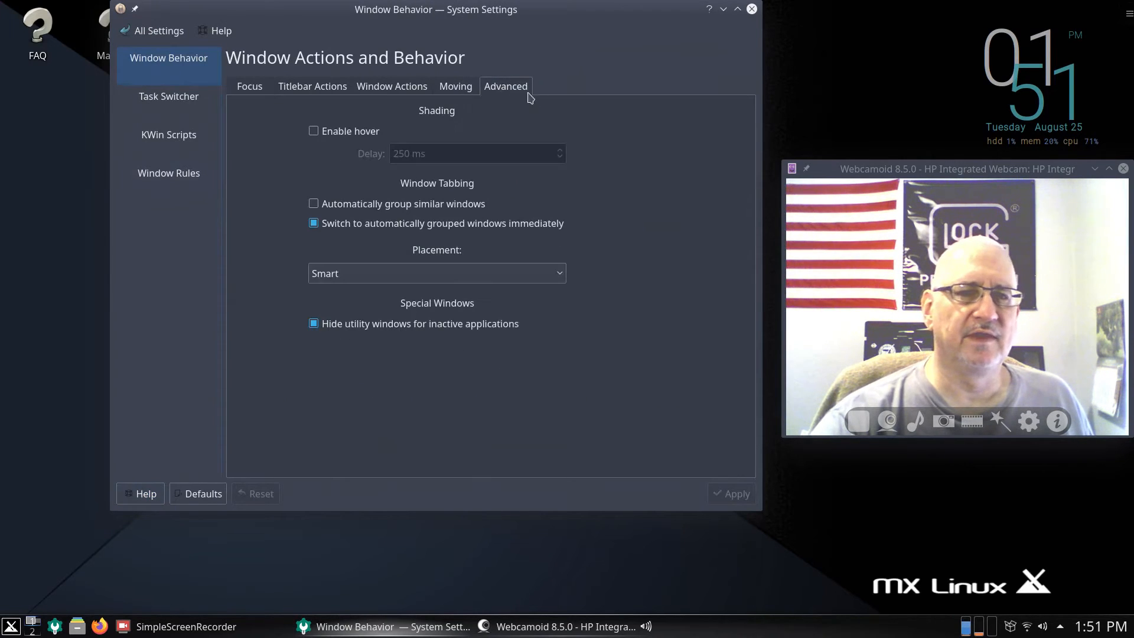
{"action": "left_click", "coordinate": [461, 275]}
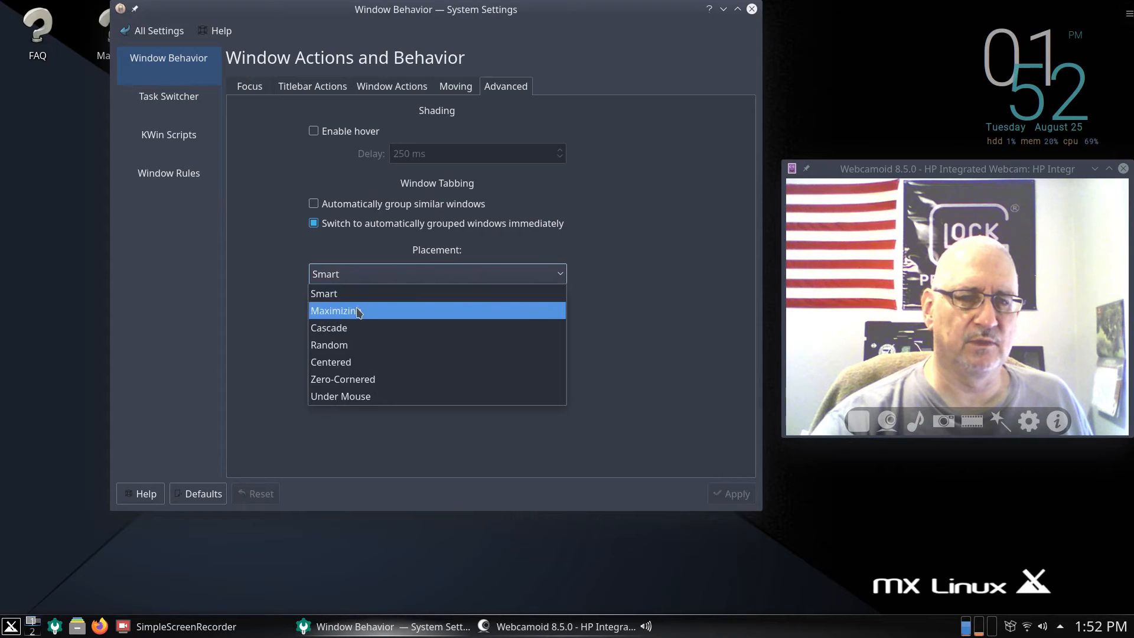
{"action": "left_click", "coordinate": [356, 362]}
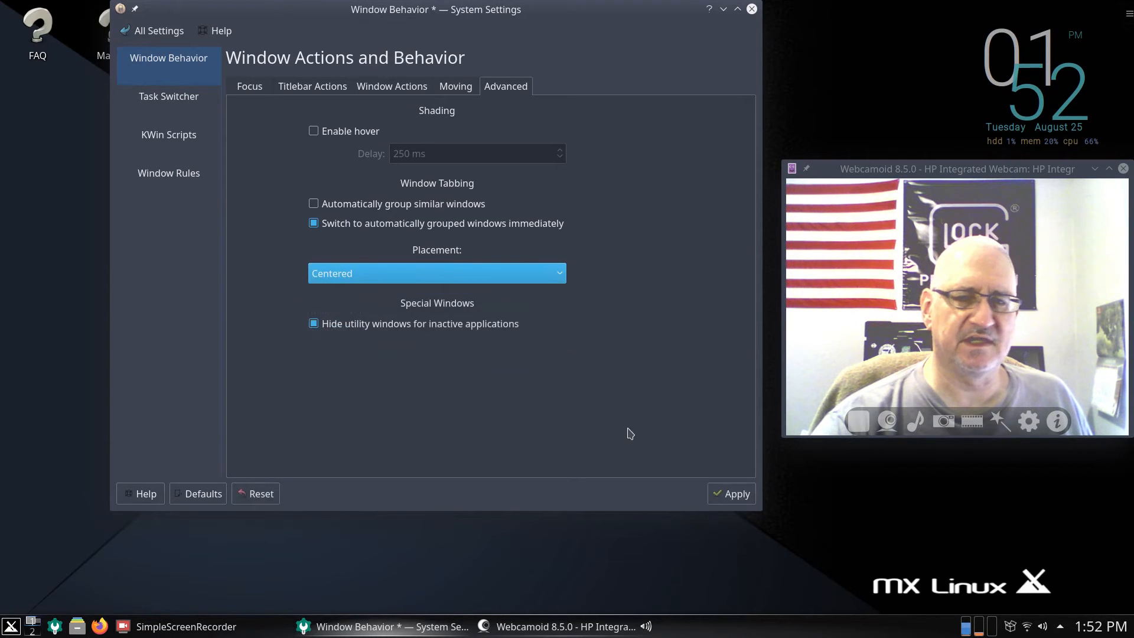
{"action": "left_click", "coordinate": [731, 490]}
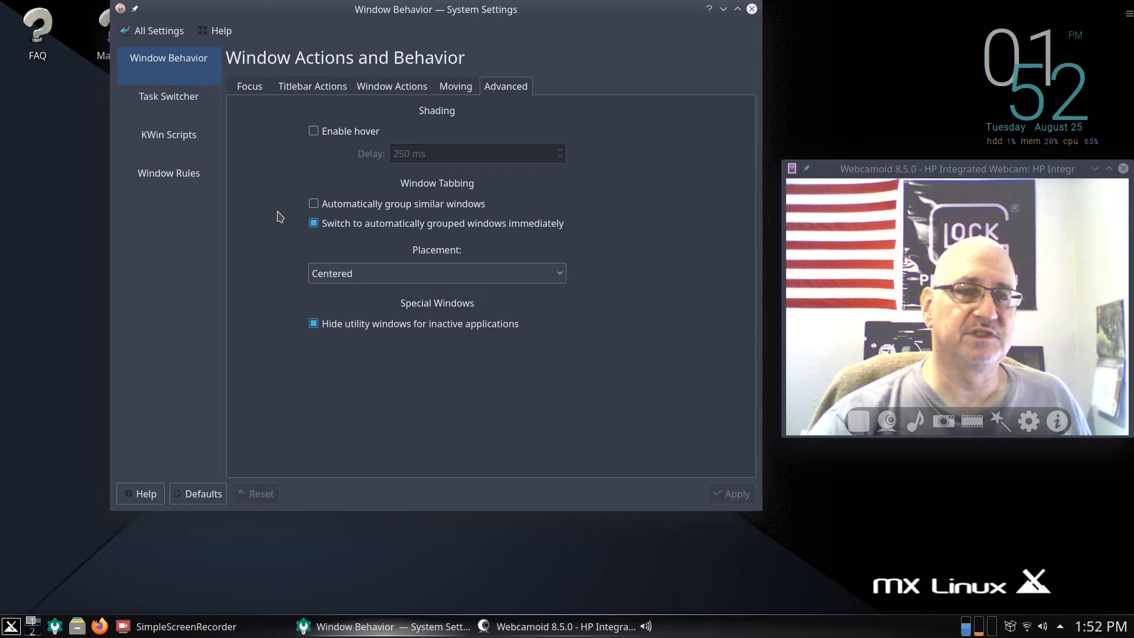
- Review the login screen theme in Startup and Shutdown and open the list of automatically started applications
{"action": "left_click", "coordinate": [156, 31]}
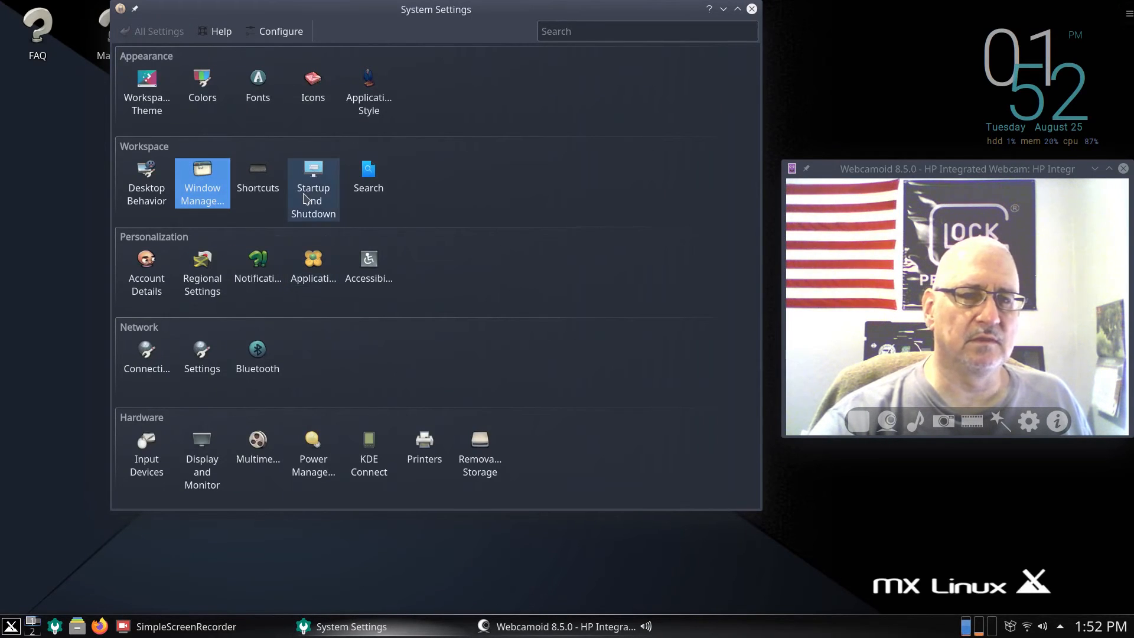
{"action": "left_click", "coordinate": [312, 201]}
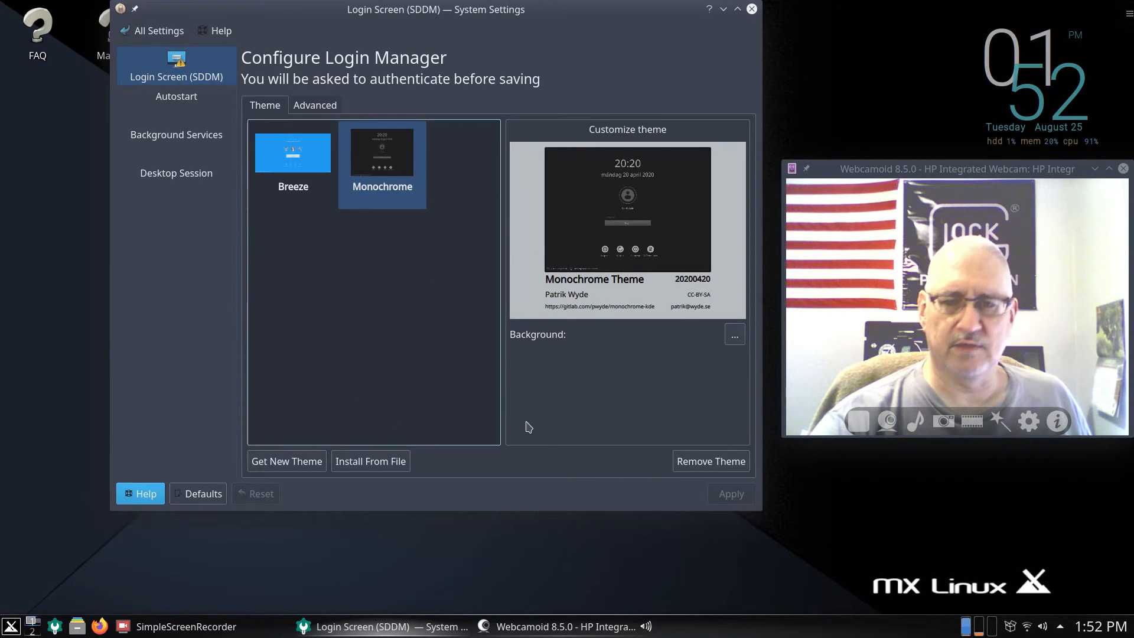
{"action": "left_click", "coordinate": [204, 107]}
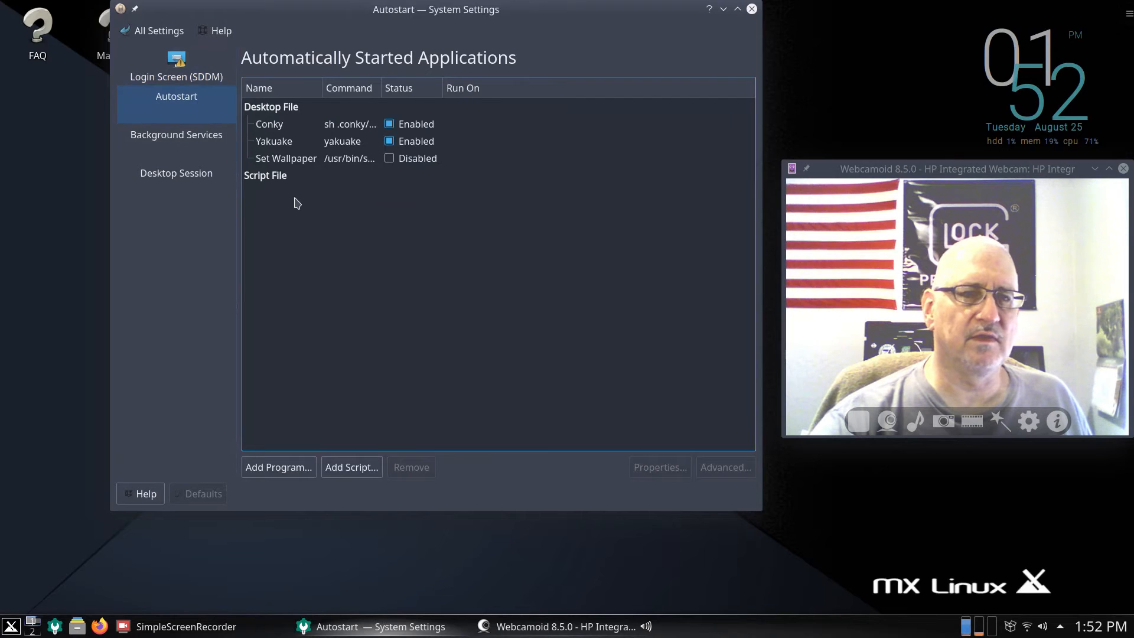
- Inspect the application, permissions and general properties of the Yakuake autostart entry
{"action": "left_click", "coordinate": [291, 146]}
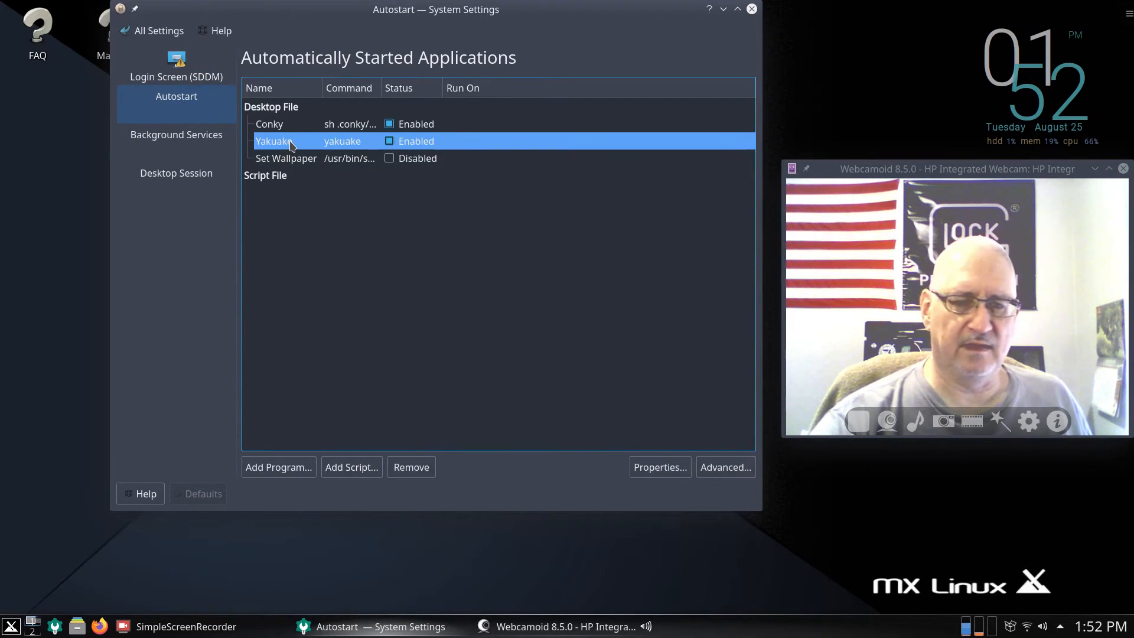
{"action": "left_click", "coordinate": [663, 471]}
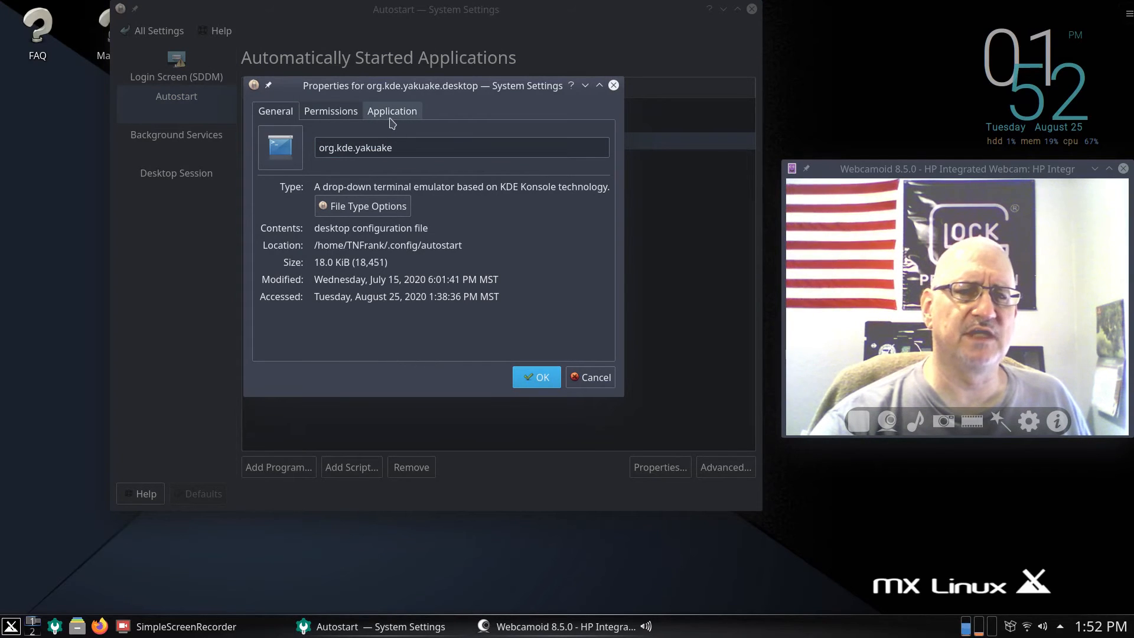
{"action": "left_click", "coordinate": [391, 115]}
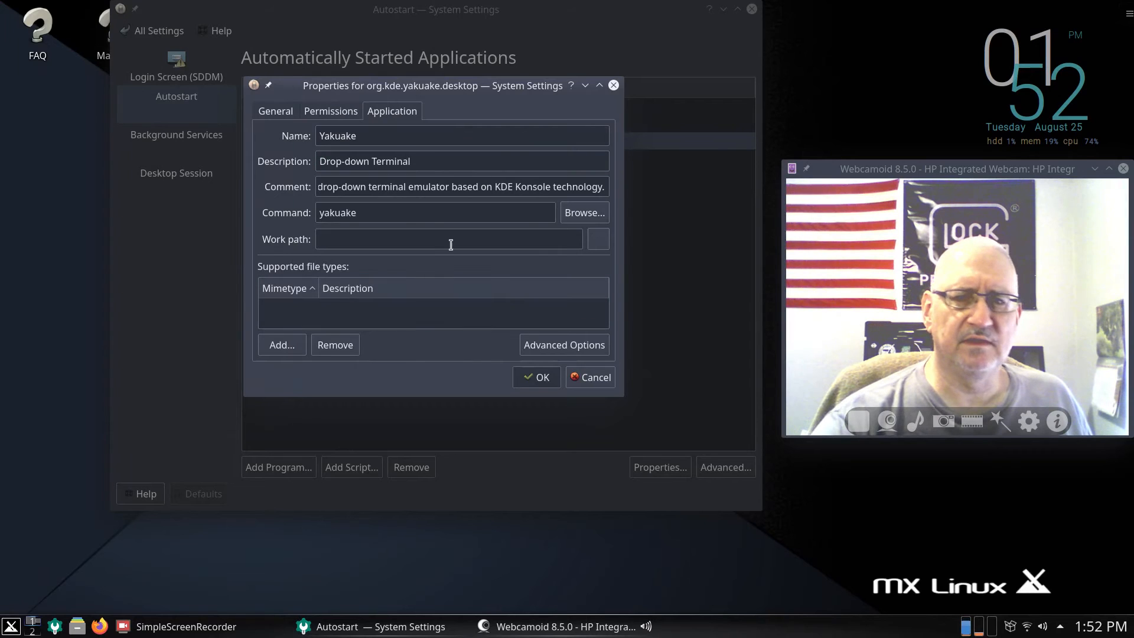
{"action": "left_click", "coordinate": [339, 116]}
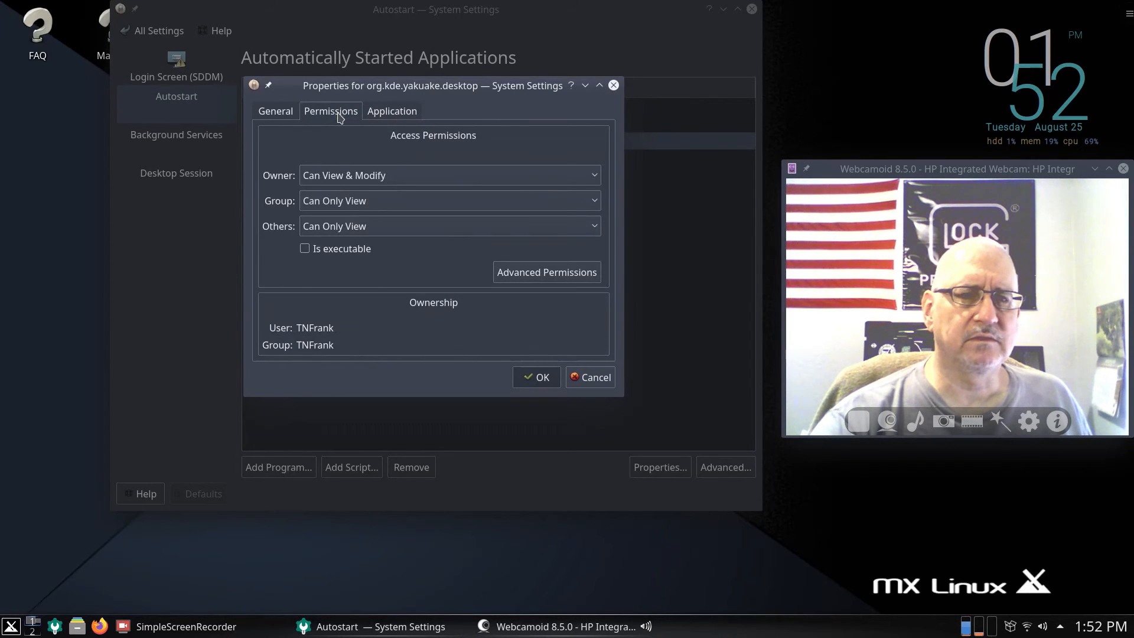
{"action": "left_click", "coordinate": [280, 114]}
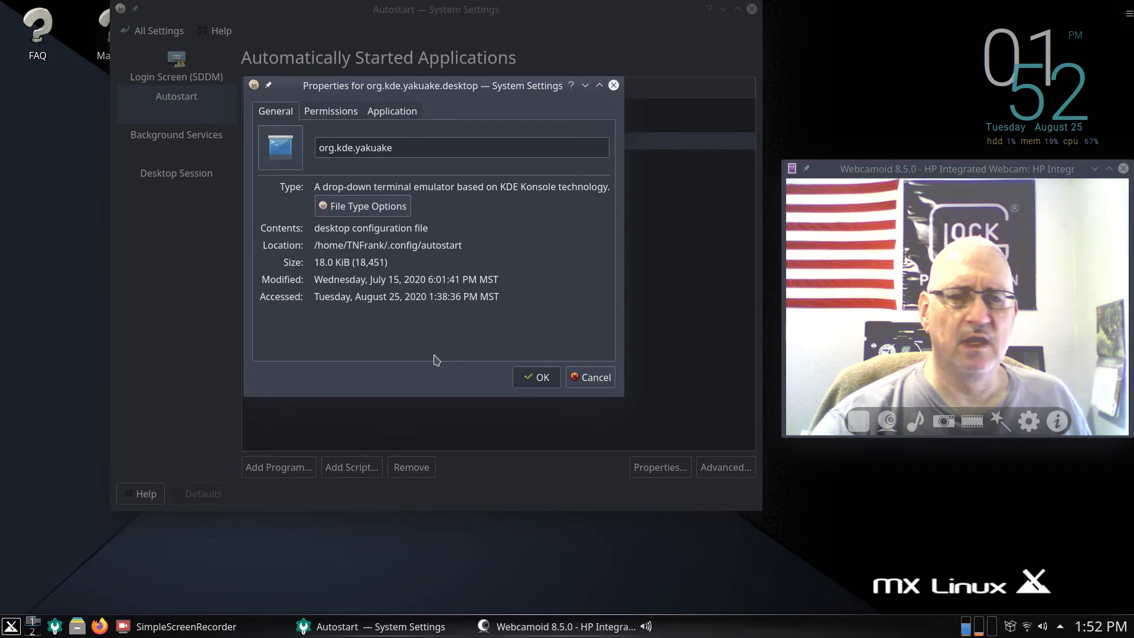
{"action": "left_click", "coordinate": [537, 377]}
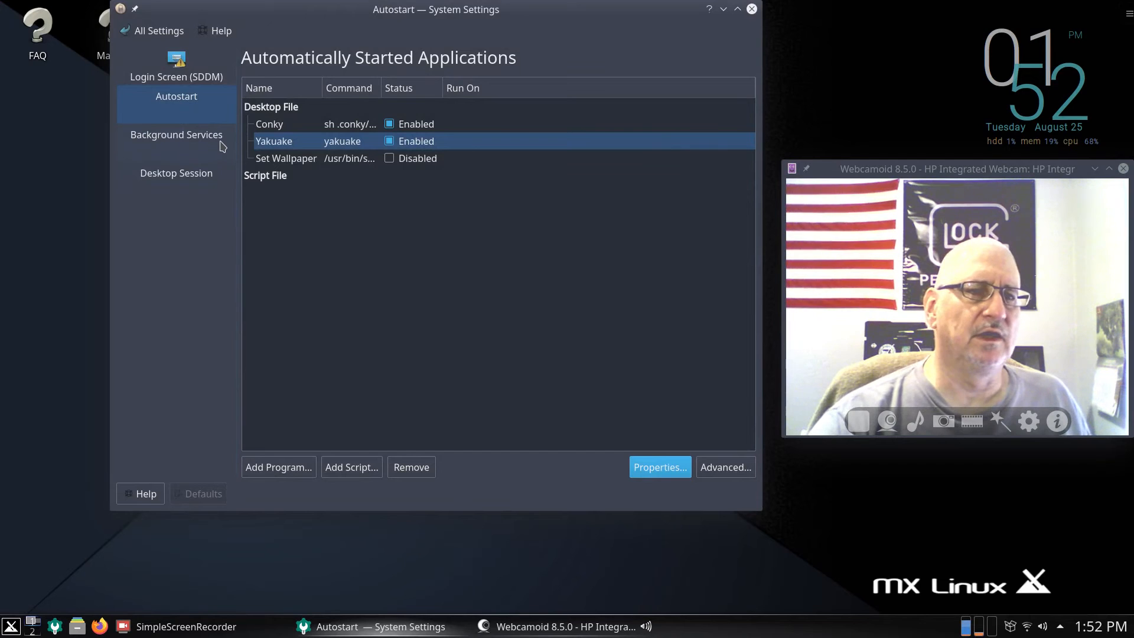
- Review the active Wi-Fi connection's general Wi-Fi and Wi-Fi Security settings in the network connections
{"action": "left_click", "coordinate": [154, 30]}
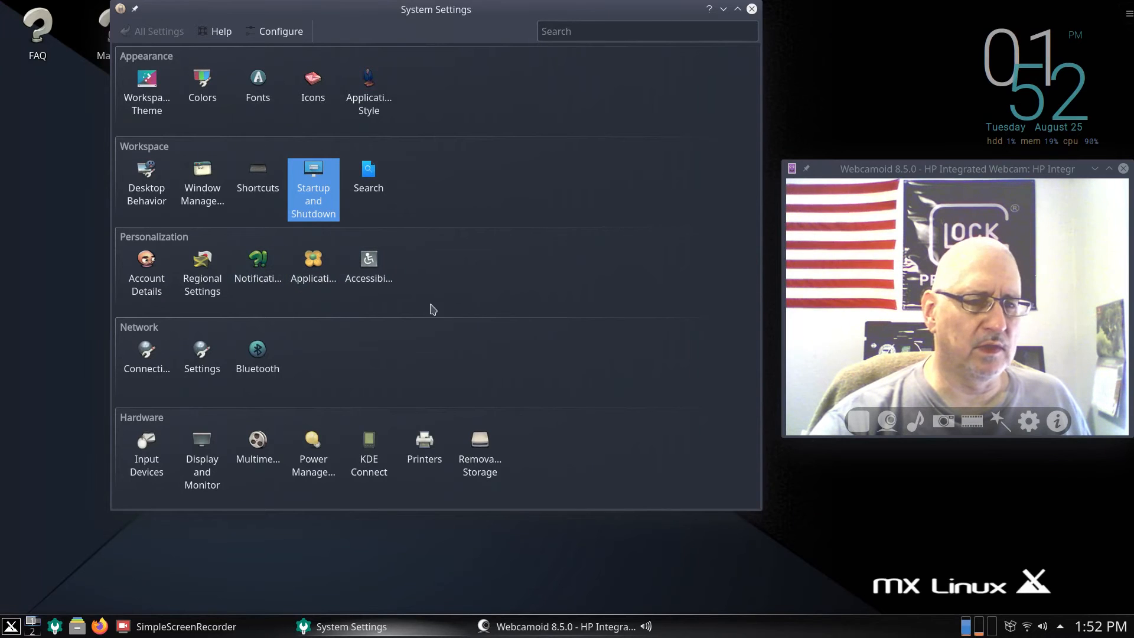
{"action": "left_click", "coordinate": [144, 357]}
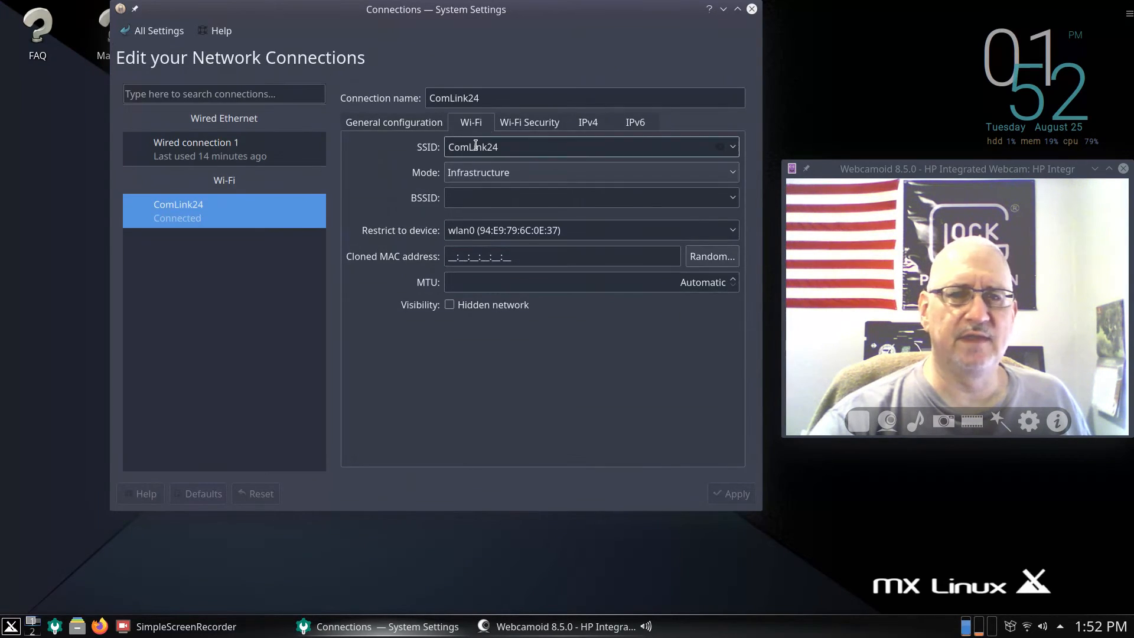
{"action": "left_click", "coordinate": [529, 122]}
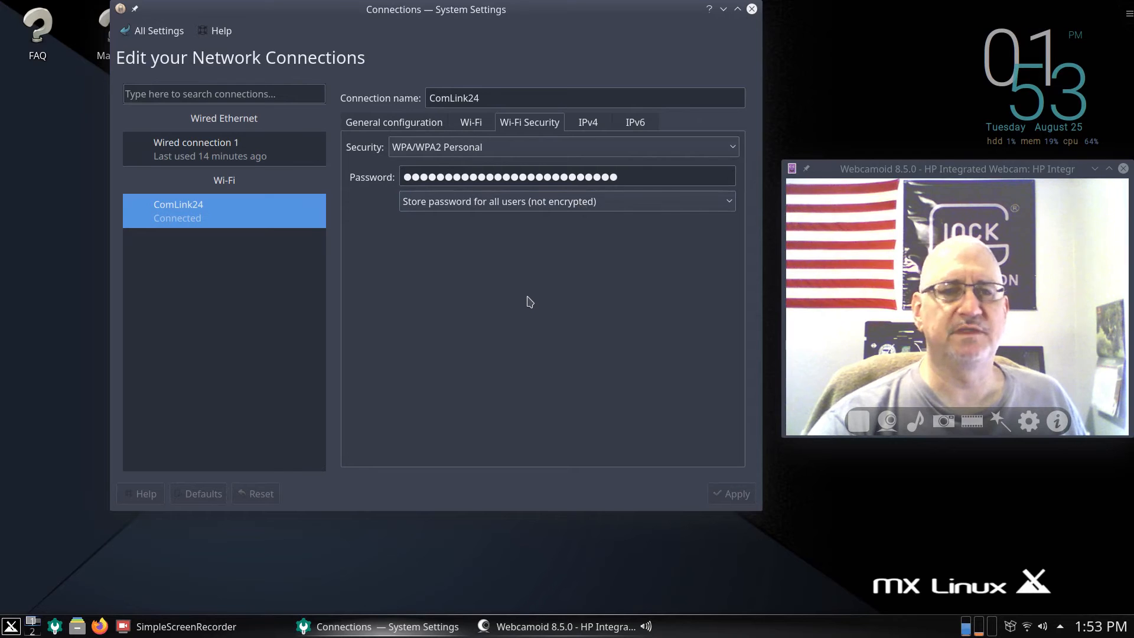
{"action": "left_click", "coordinate": [158, 31]}
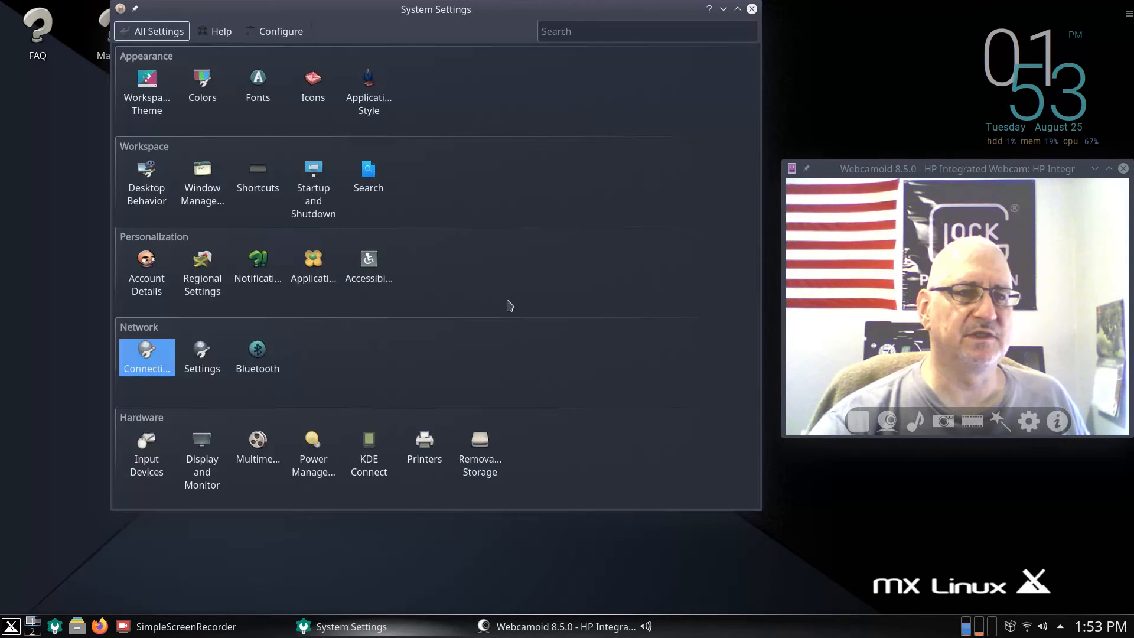
- Set NumLock on Plasma Startup to Turn on in the keyboard hardware settings and apply the change
{"action": "left_click", "coordinate": [141, 453]}
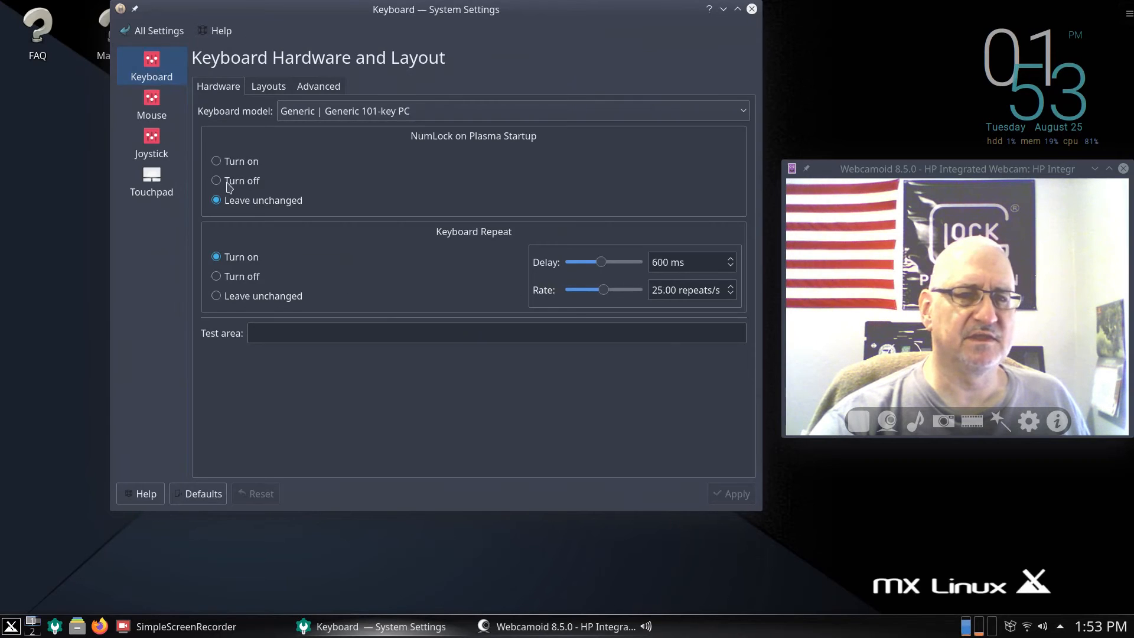
{"action": "left_click", "coordinate": [216, 162]}
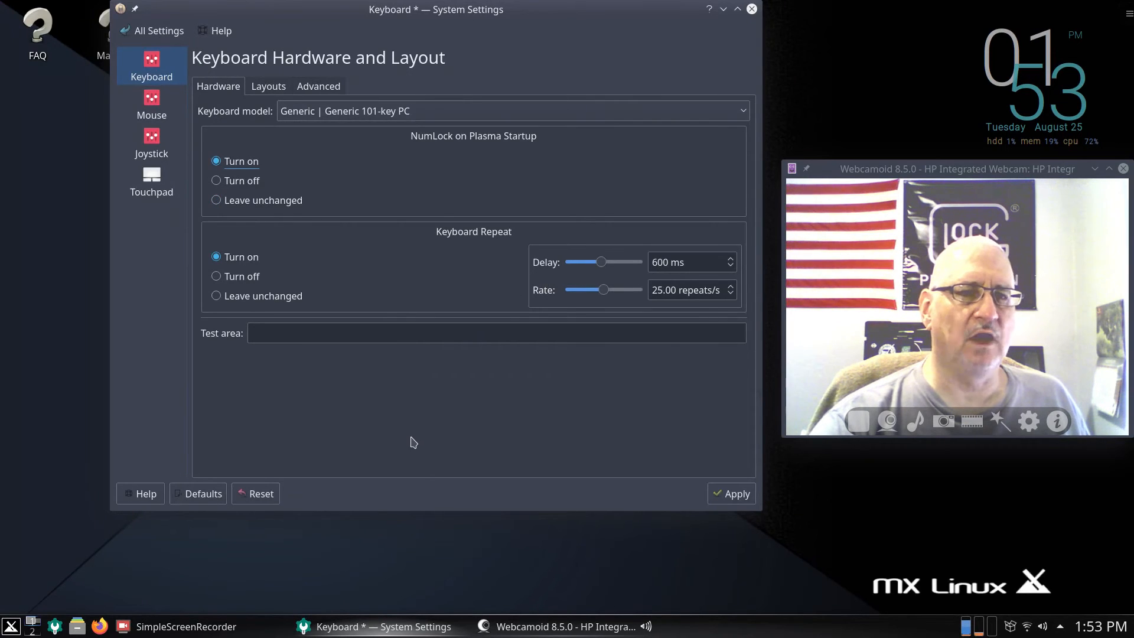
{"action": "left_click", "coordinate": [728, 493]}
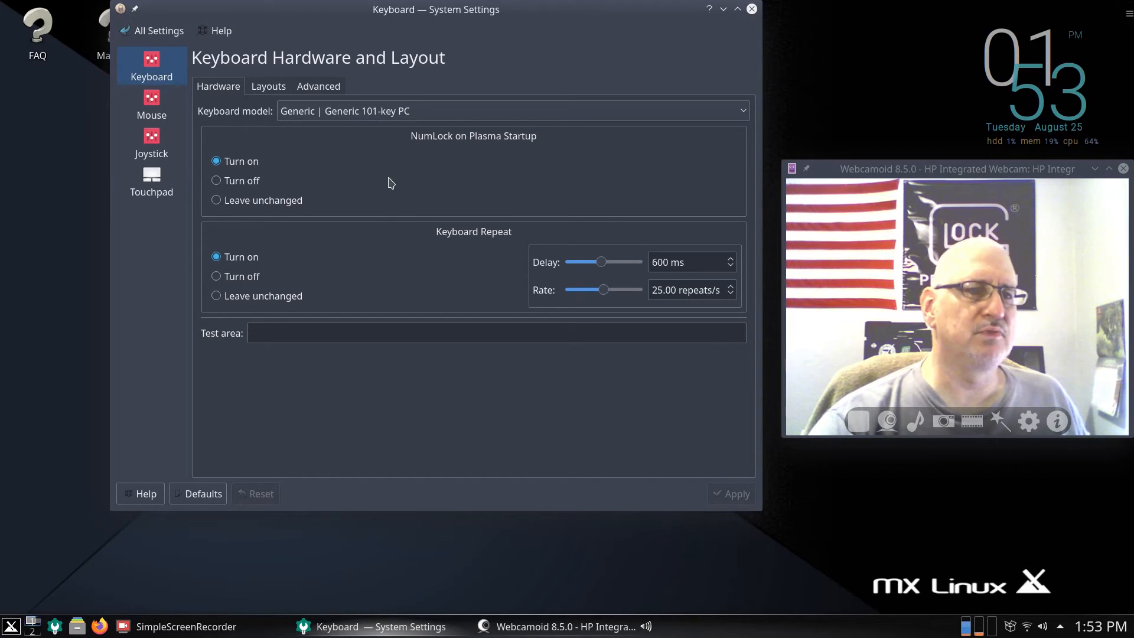
{"action": "left_click", "coordinate": [172, 32]}
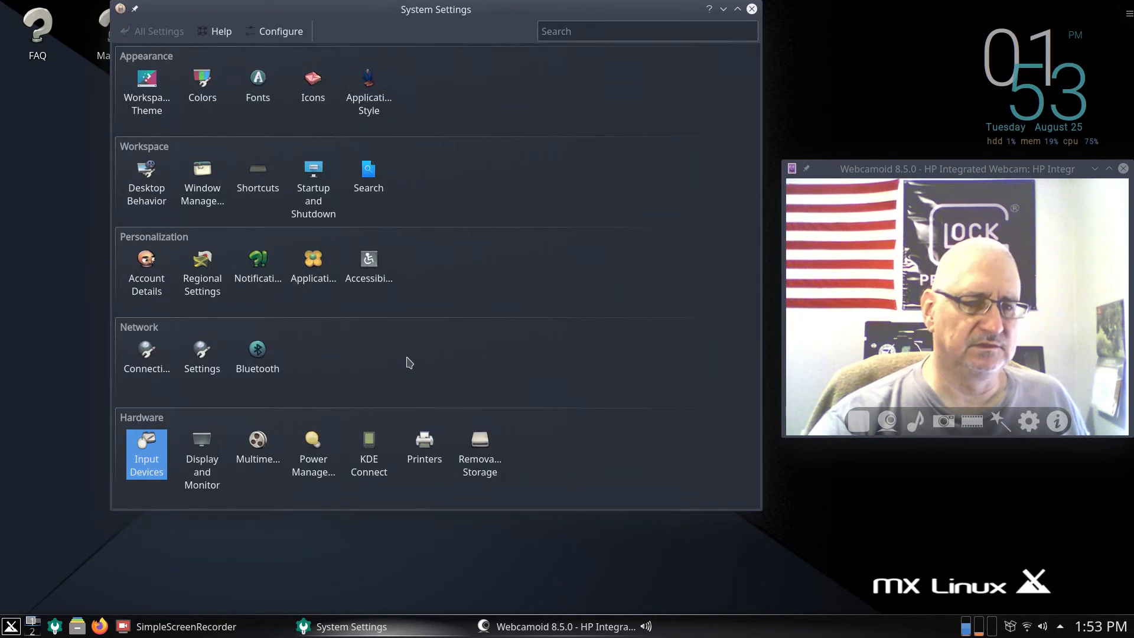
- Set the compositor's rendering backend to XRender and tearing prevention to Never, and apply the changes
{"action": "left_click", "coordinate": [201, 464]}
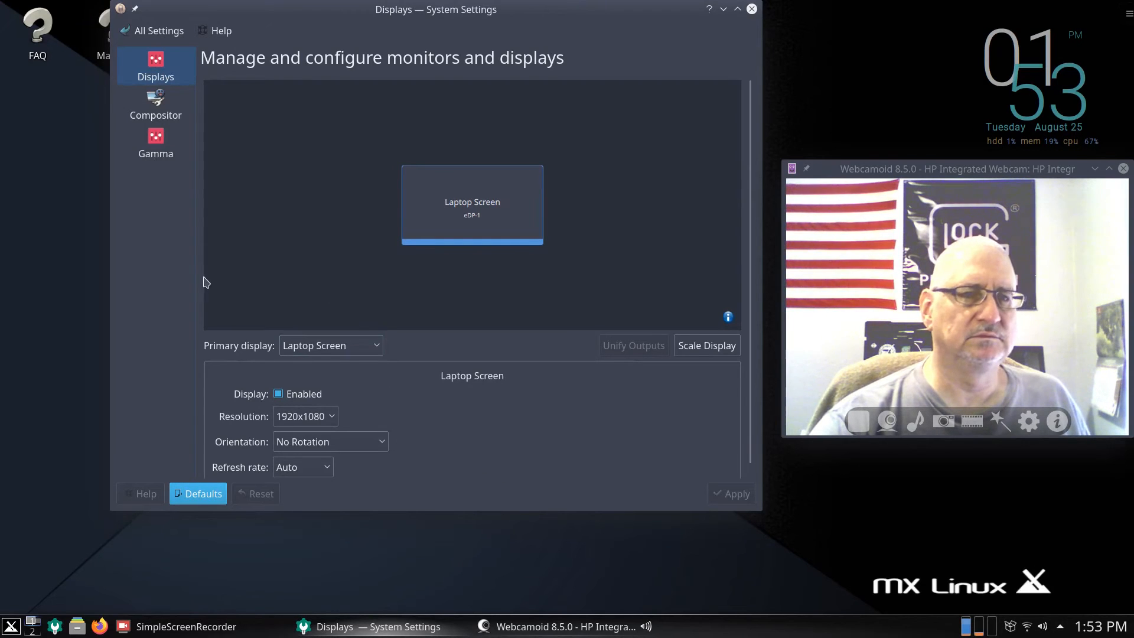
{"action": "left_click", "coordinate": [165, 108]}
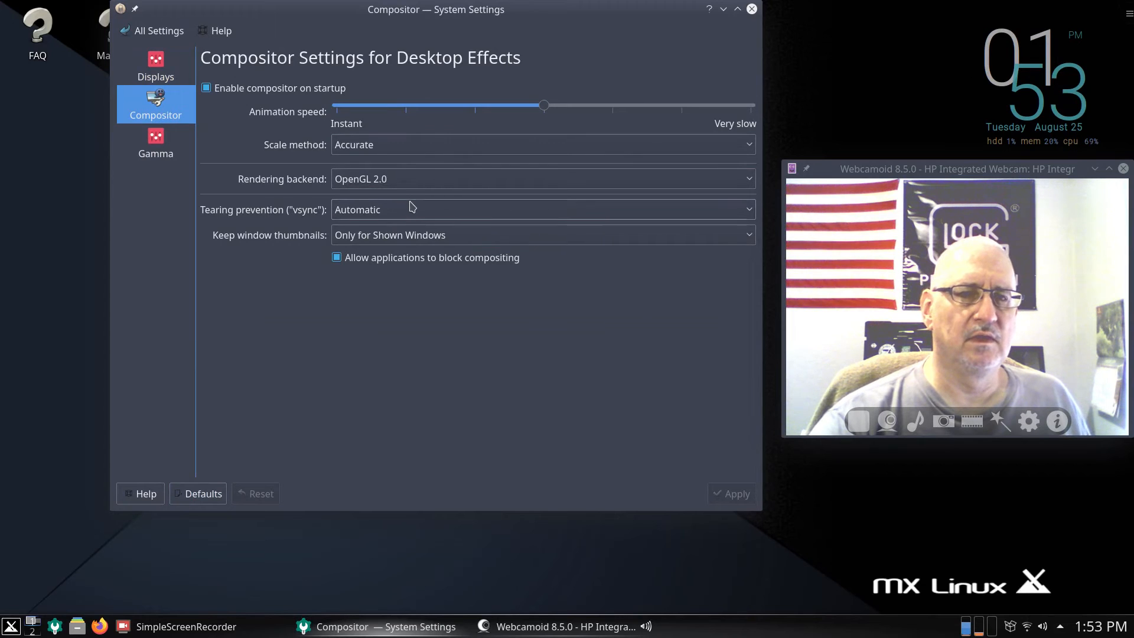
{"action": "left_click", "coordinate": [406, 180]}
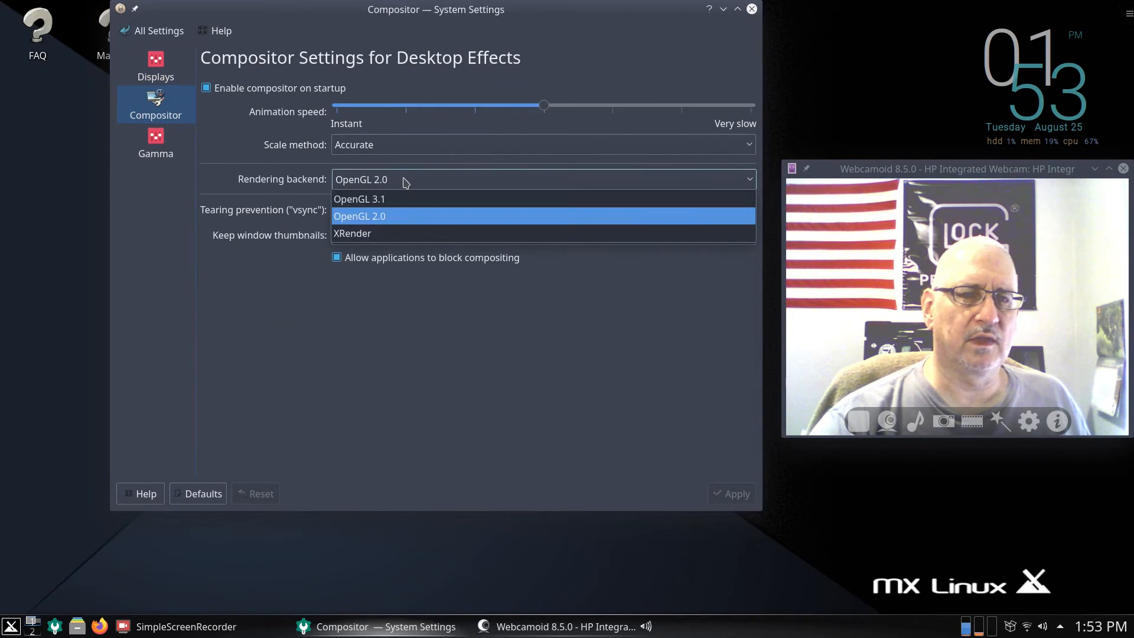
{"action": "left_click", "coordinate": [394, 234]}
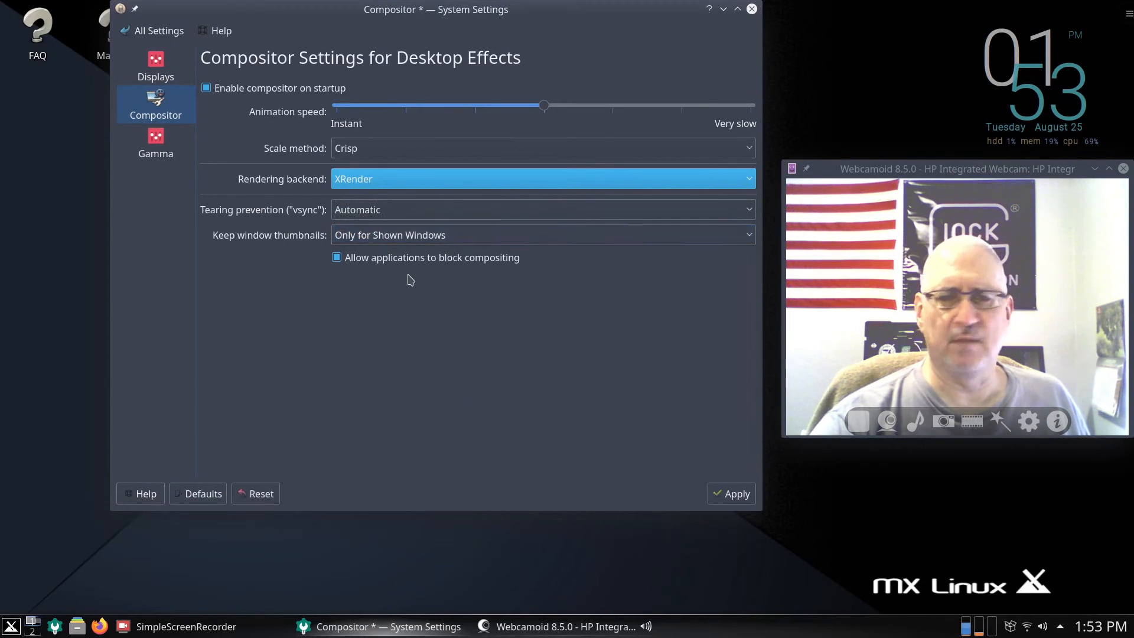
{"action": "left_click", "coordinate": [437, 218]}
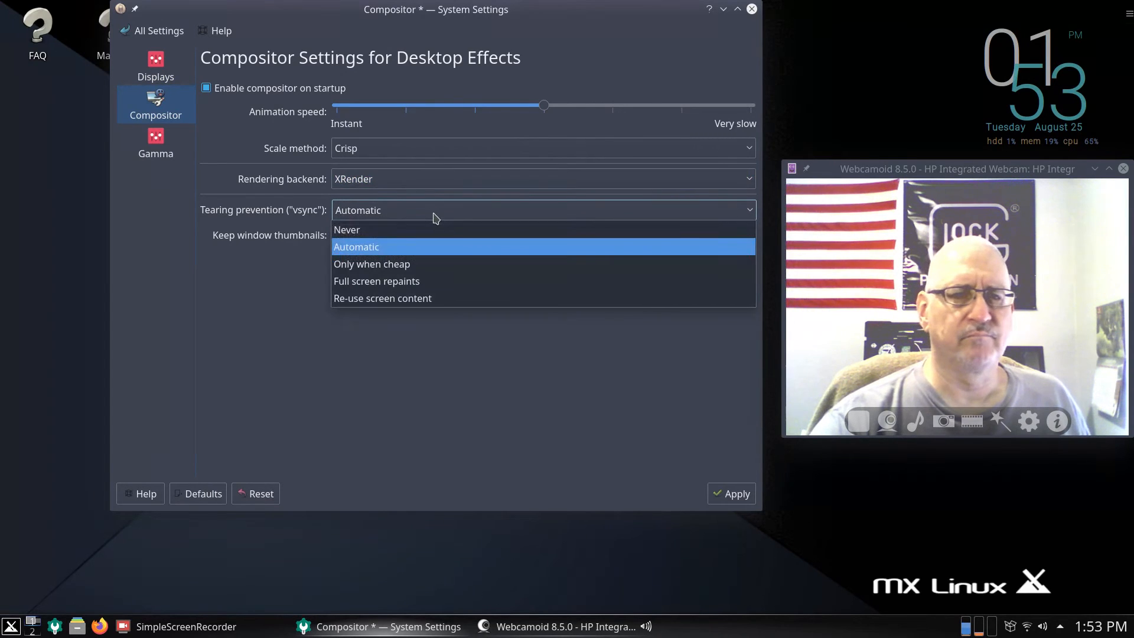
{"action": "left_click", "coordinate": [414, 230]}
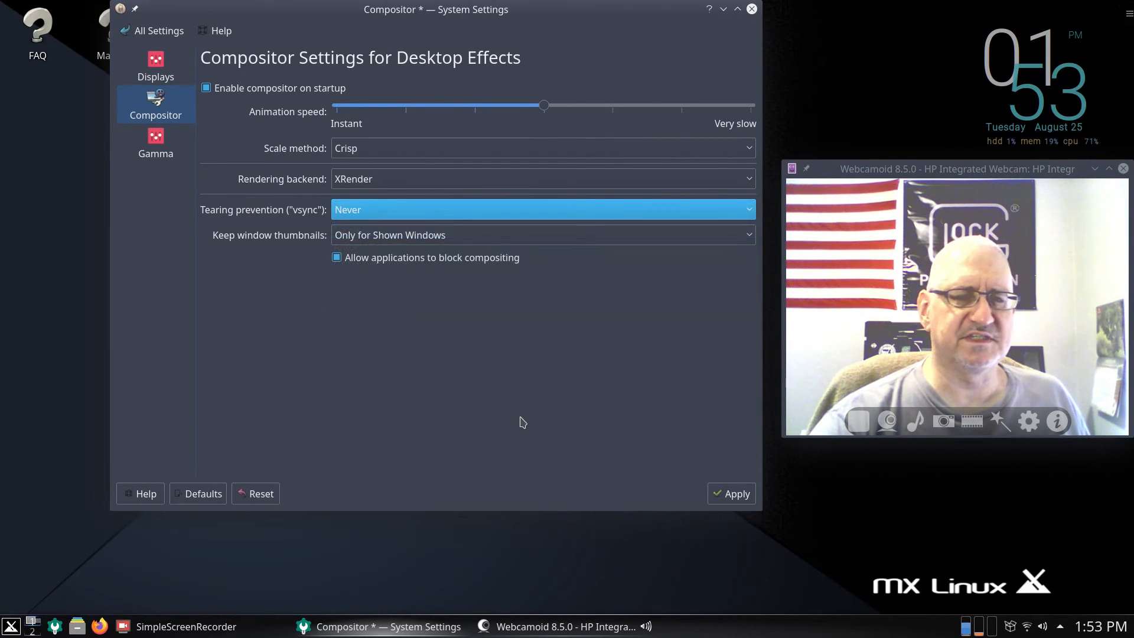
{"action": "left_click", "coordinate": [737, 500]}
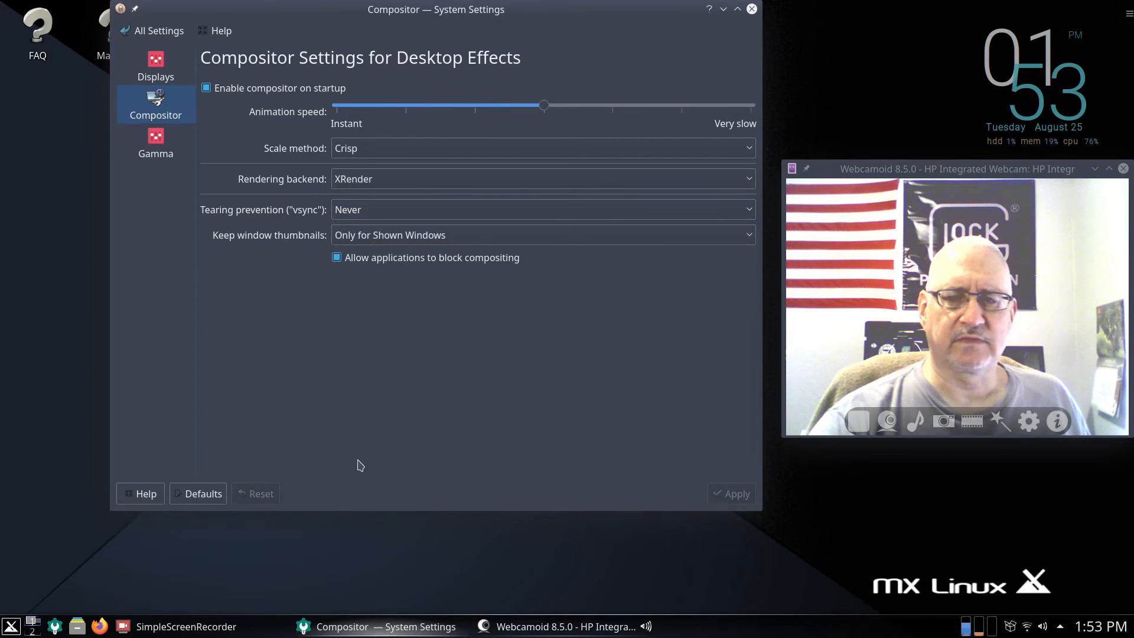
- Review the output and input device volumes in the Multimedia settings
{"action": "left_click", "coordinate": [154, 31]}
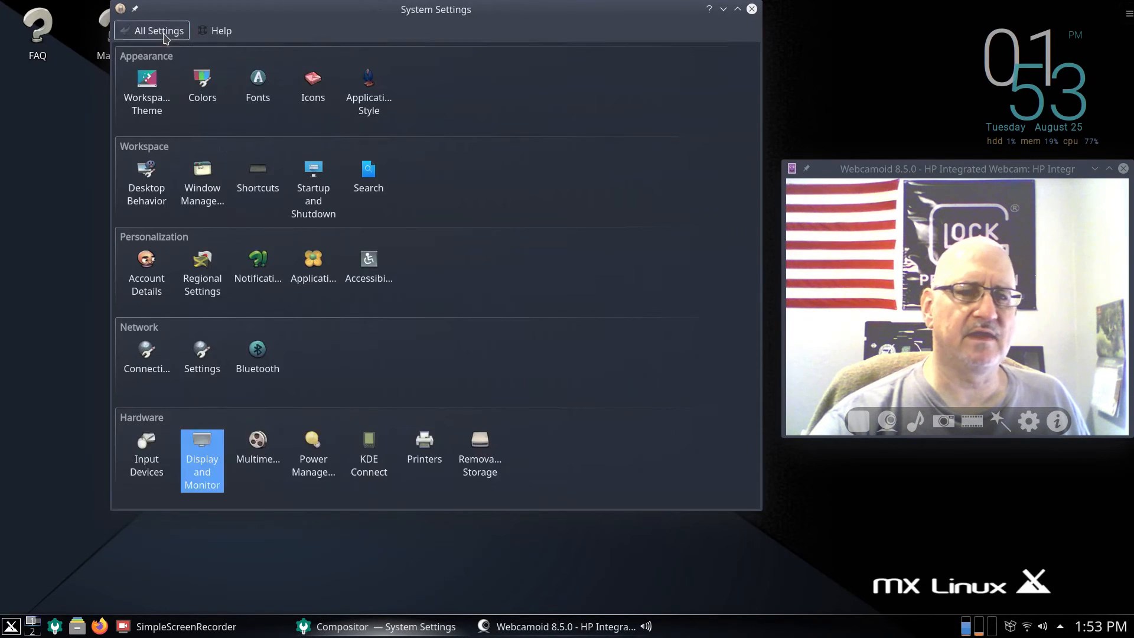
{"action": "left_click", "coordinate": [257, 455]}
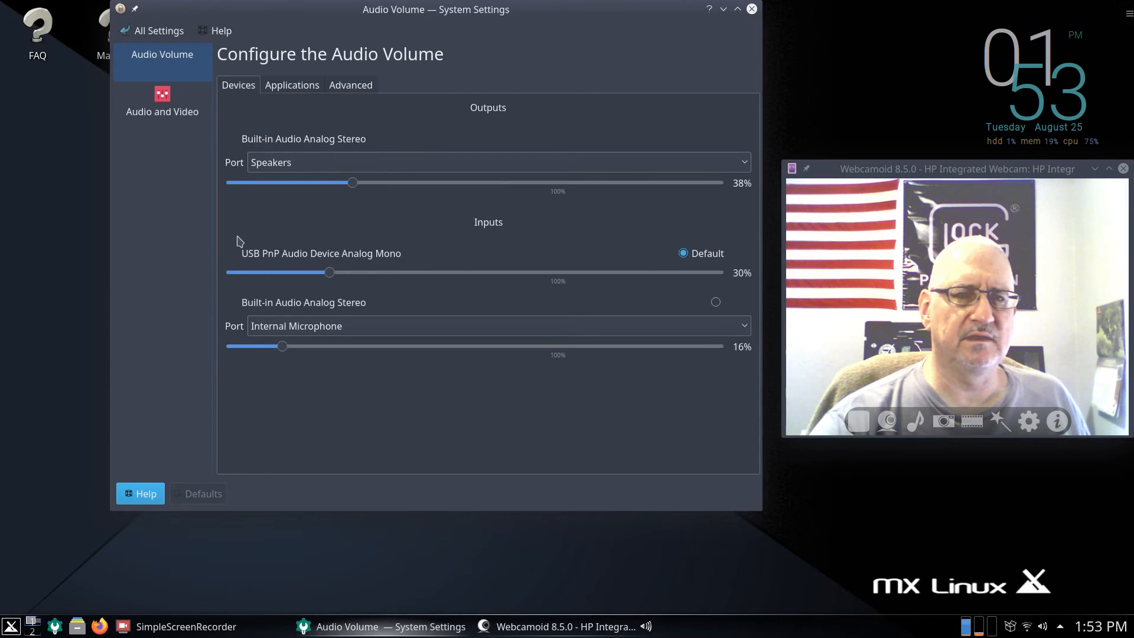
{"action": "left_click", "coordinate": [152, 30]}
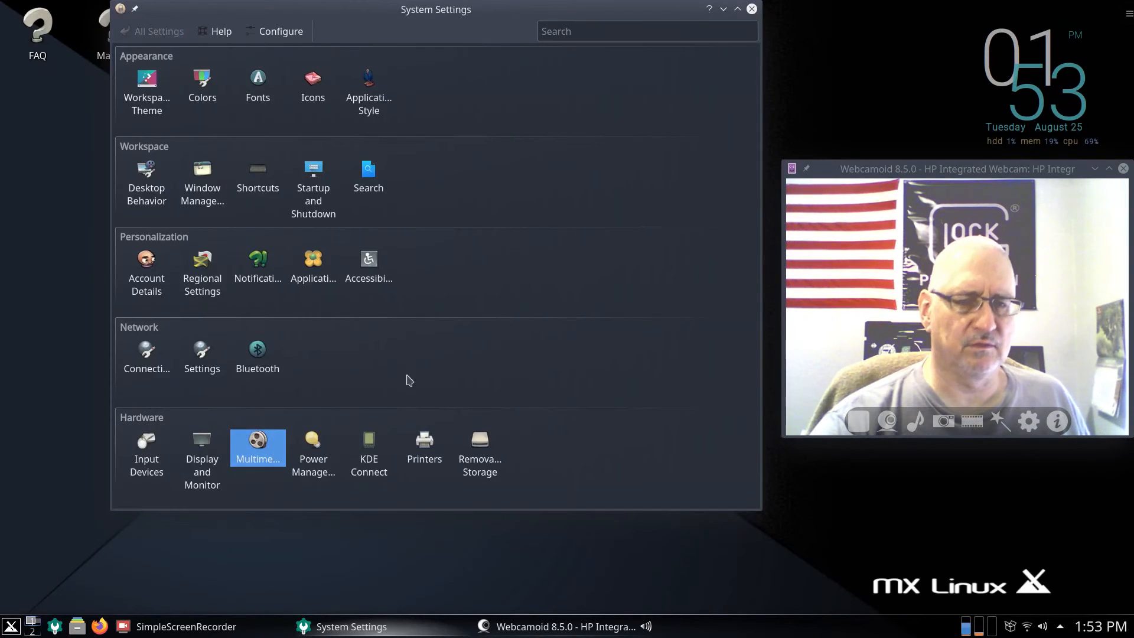
- Disable Dim screen and Screen Energy Saving in the Energy Saving power management settings
{"action": "left_click", "coordinate": [320, 446]}
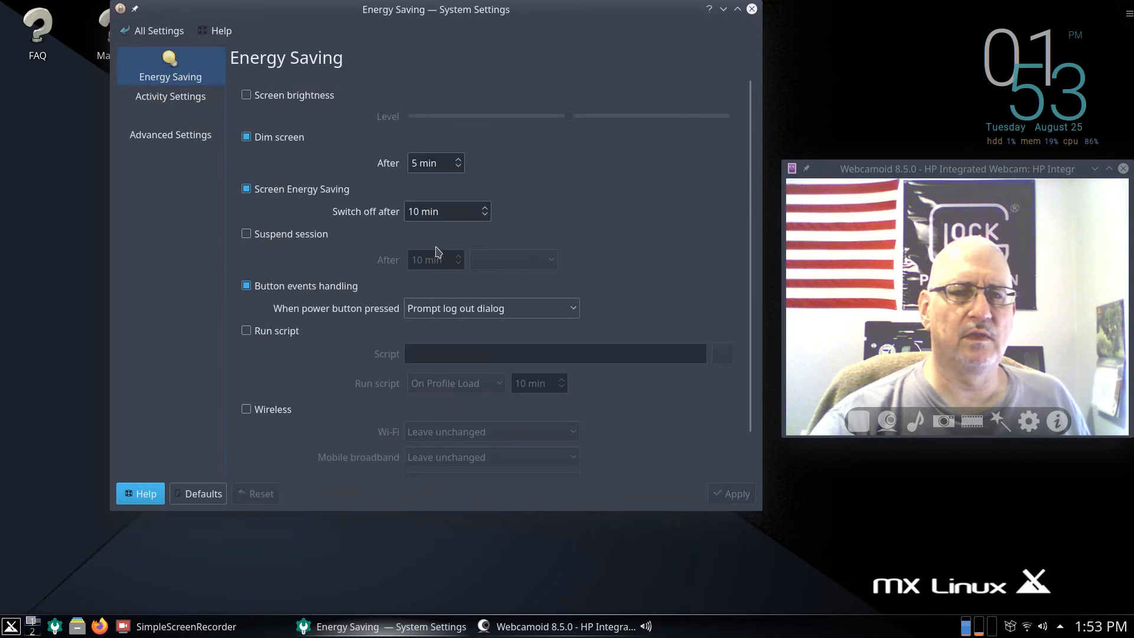
{"action": "left_click", "coordinate": [247, 138]}
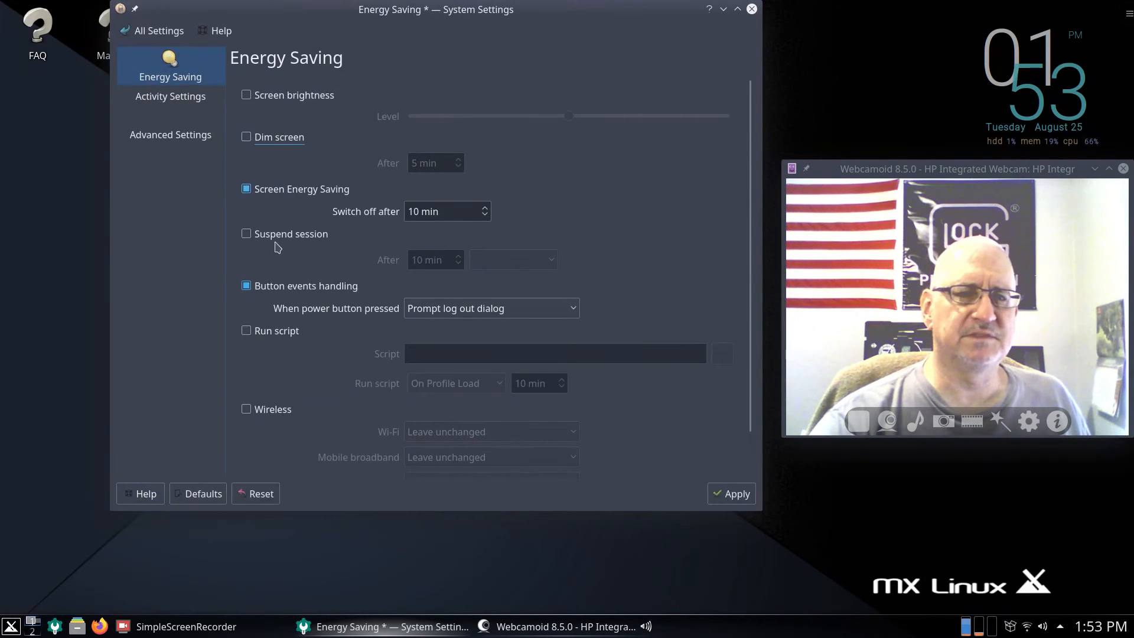
{"action": "left_click", "coordinate": [246, 190]}
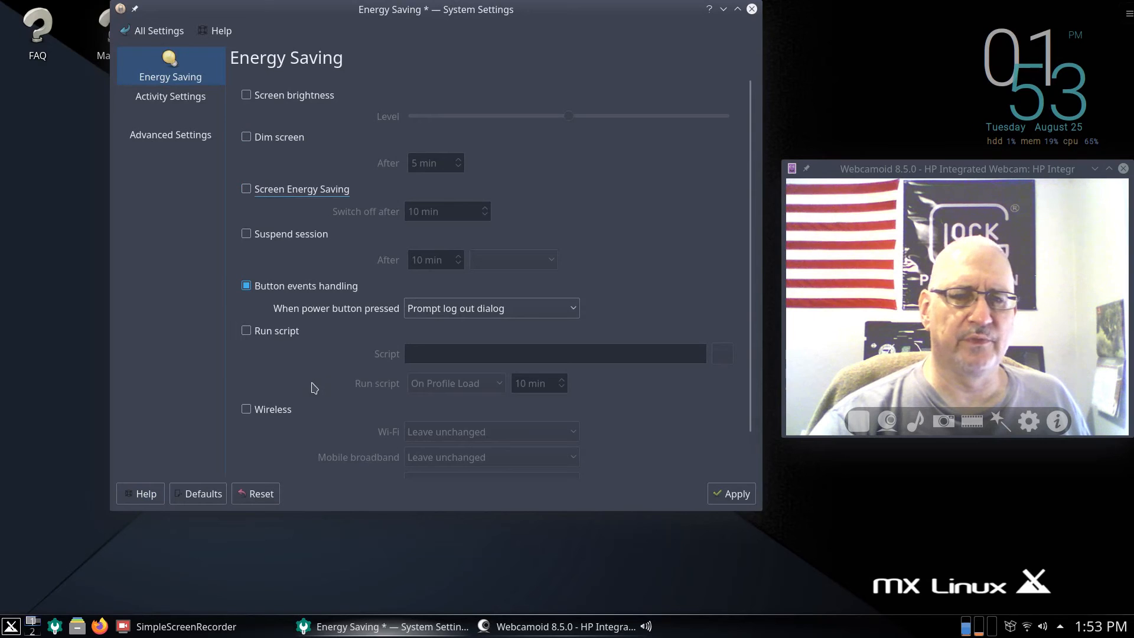
- Set the power button action to Shut down, apply the energy saving changes, and check the per-activity power settings
{"action": "scroll", "coordinate": [307, 355], "scroll_direction": "down", "scroll_amount": 1}
{"action": "left_click", "coordinate": [513, 274]}
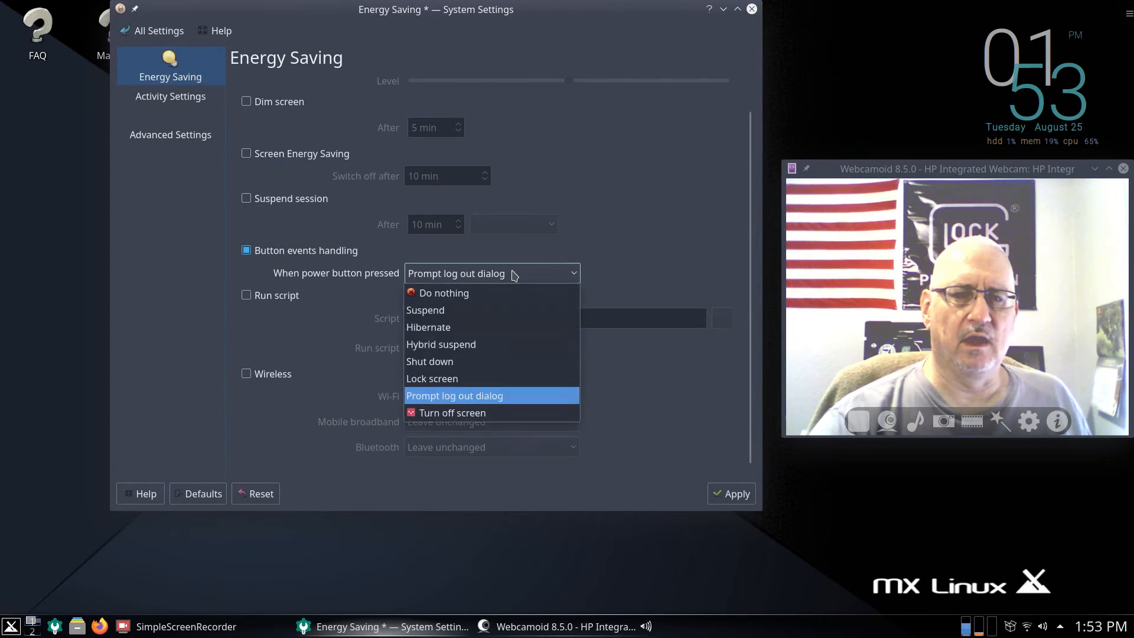
{"action": "left_click", "coordinate": [469, 362]}
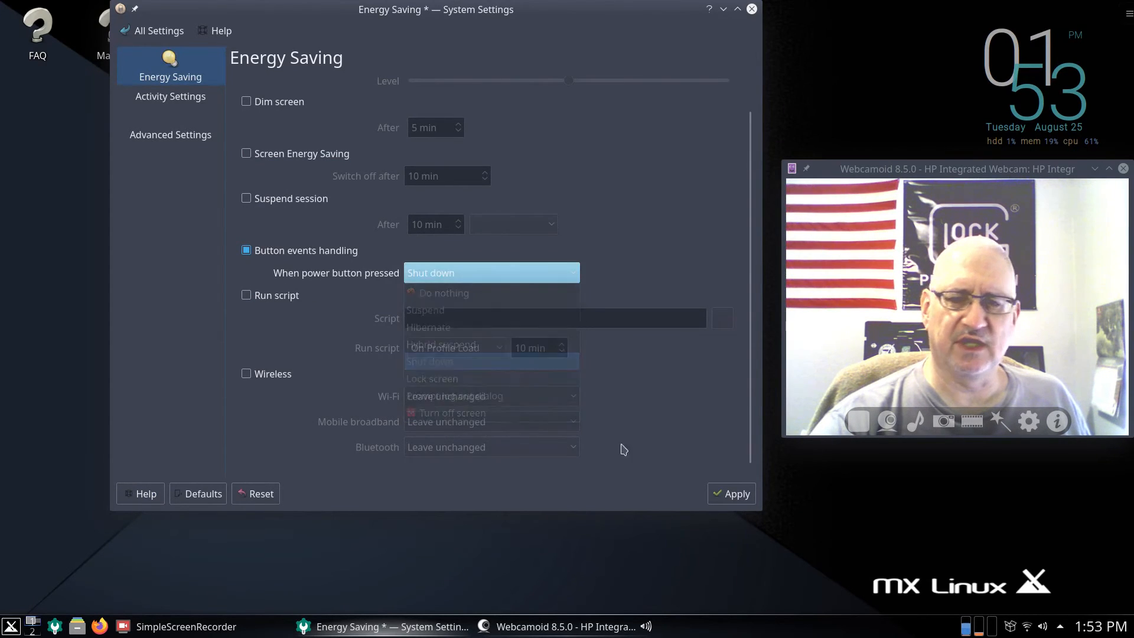
{"action": "left_click", "coordinate": [737, 495]}
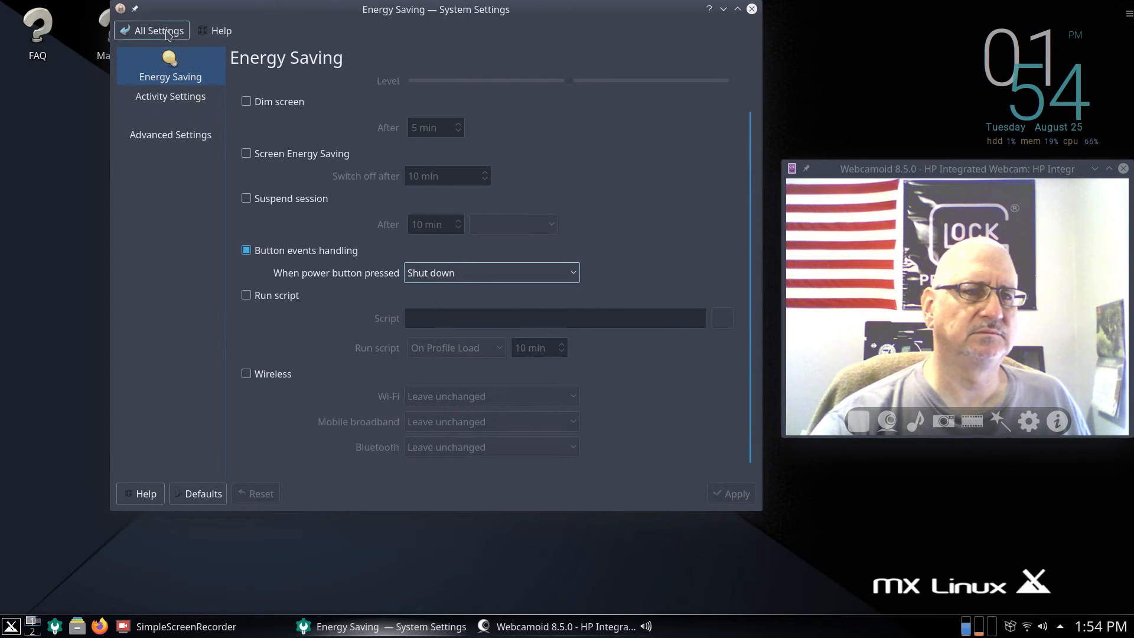
{"action": "left_click", "coordinate": [174, 101]}
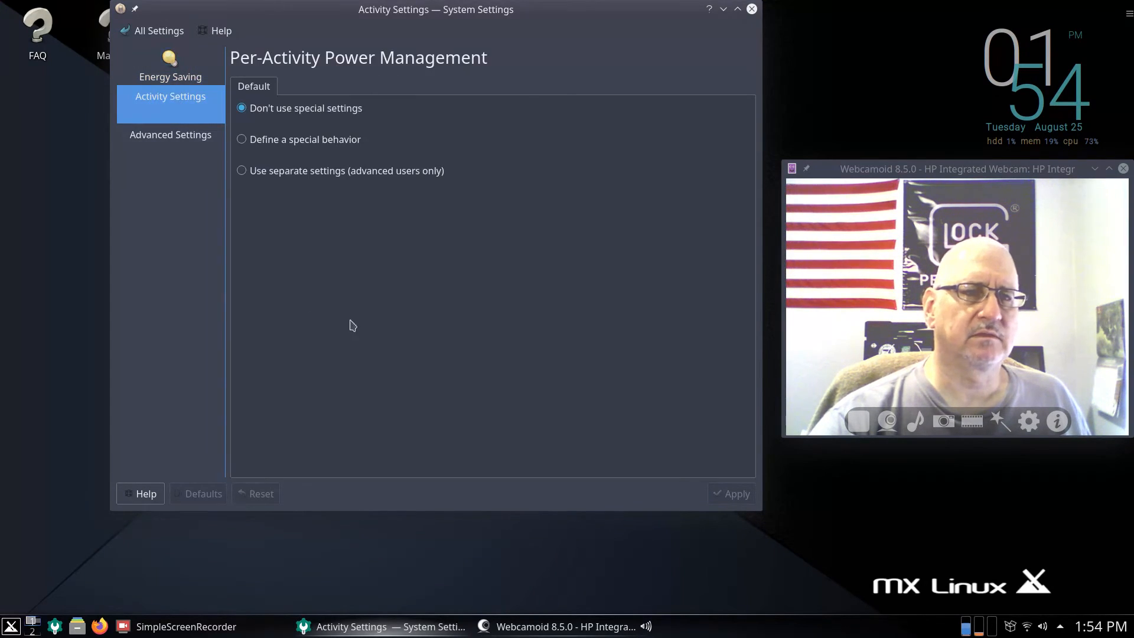
{"action": "left_click", "coordinate": [158, 30]}
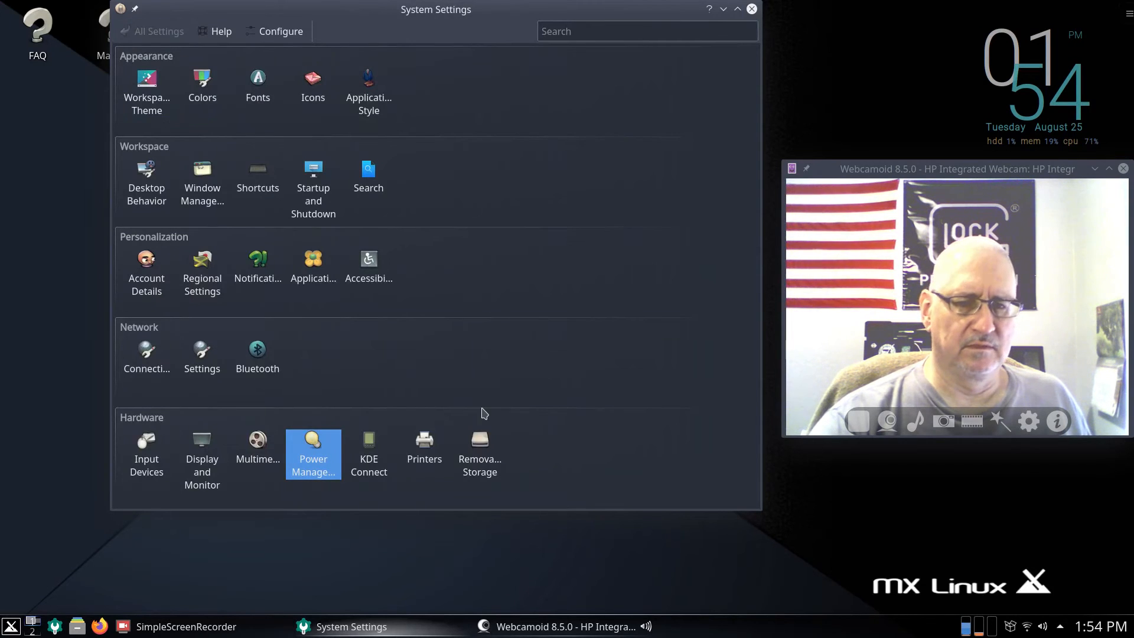
- Enable automatic mounting of removable media in the Removable Storage settings, apply the change, and close System Settings
{"action": "left_click", "coordinate": [481, 466]}
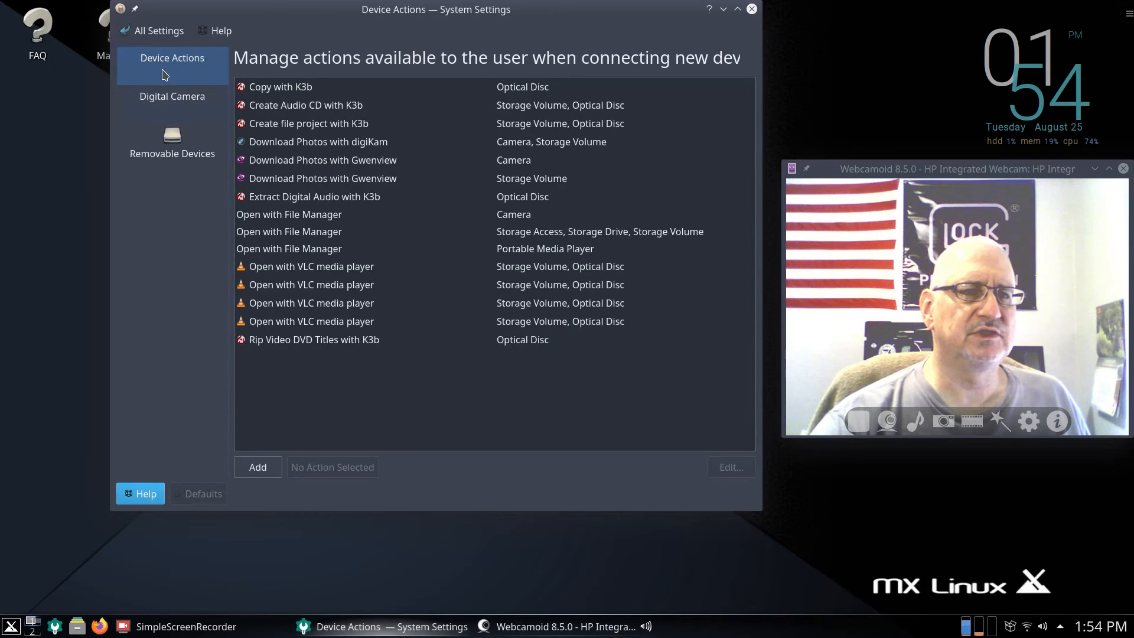
{"action": "left_click", "coordinate": [186, 158]}
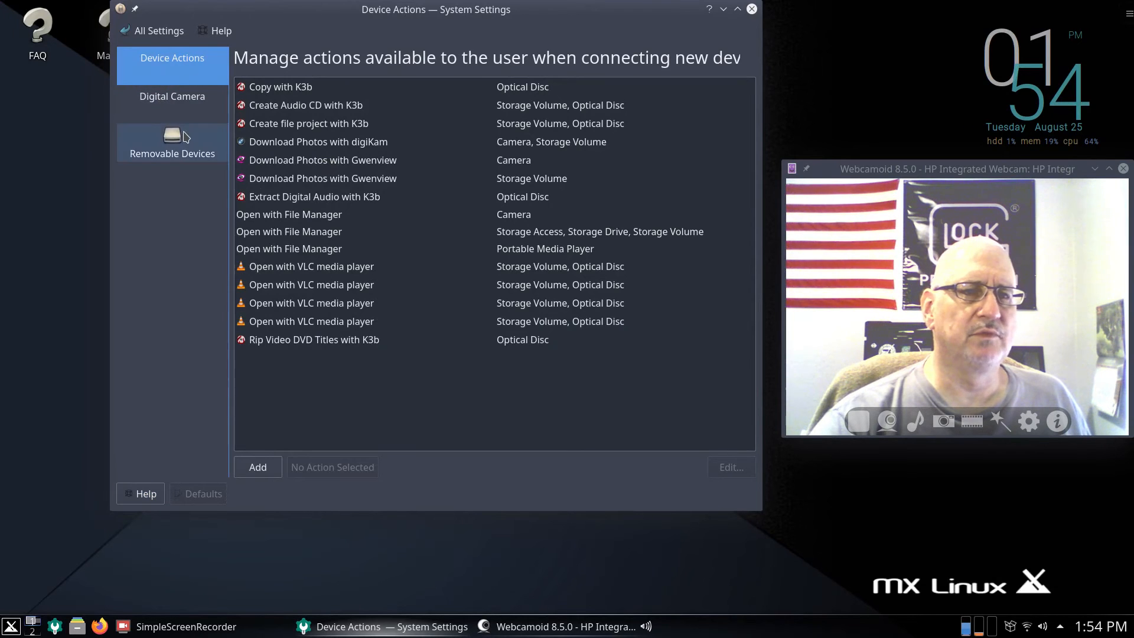
{"action": "left_click", "coordinate": [239, 85]}
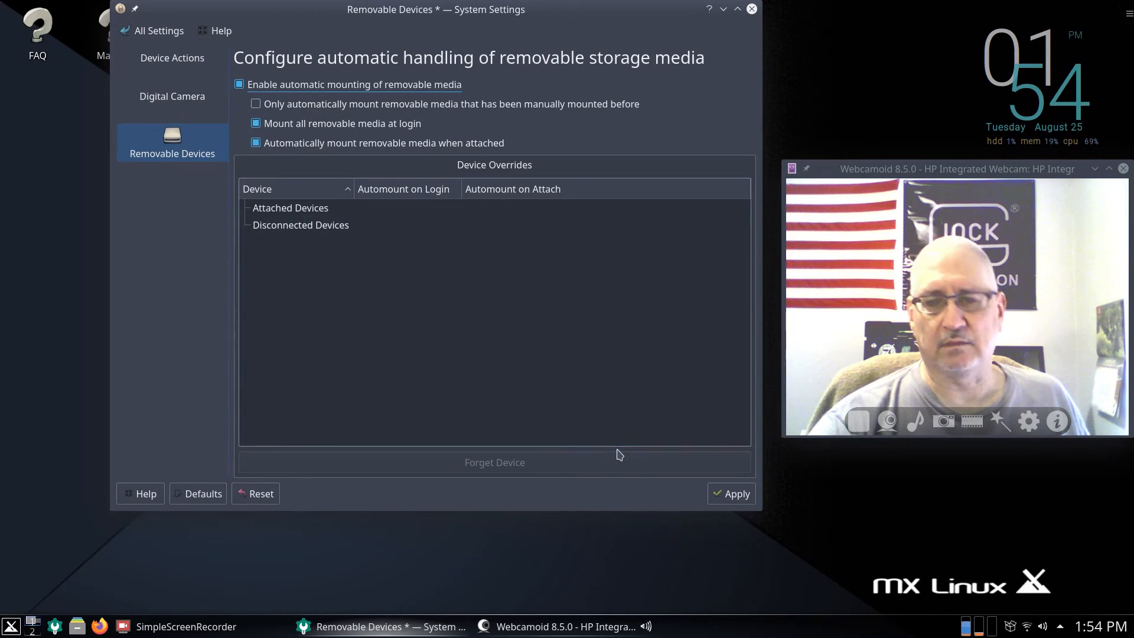
{"action": "left_click", "coordinate": [730, 493]}
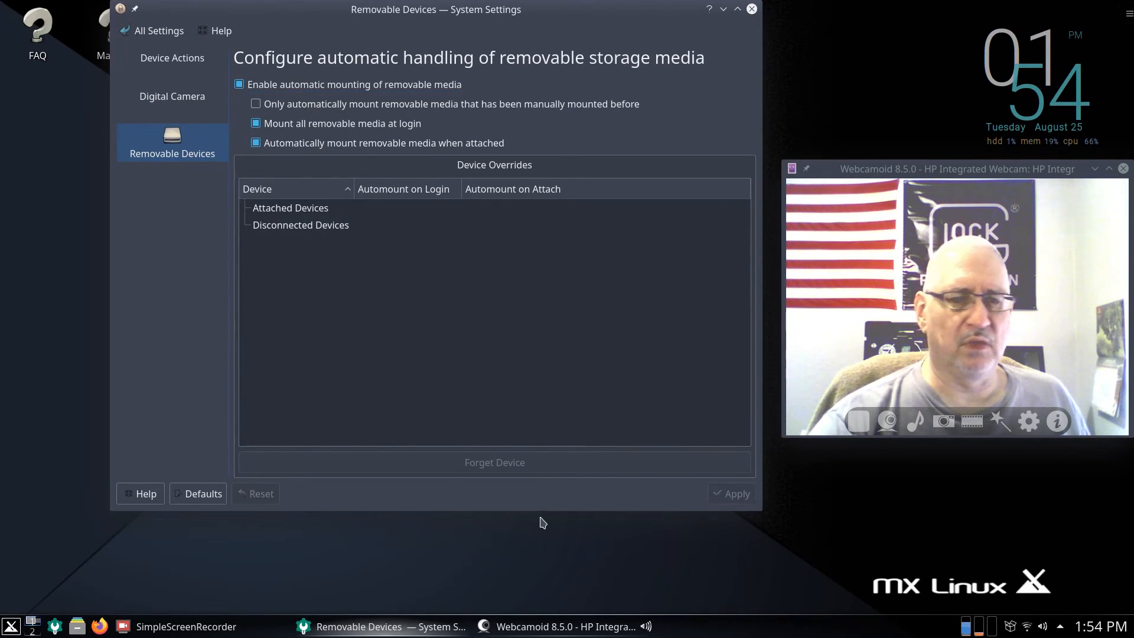
{"action": "left_click_drag", "start_coordinate": [562, 6], "coordinate": [547, 0]}
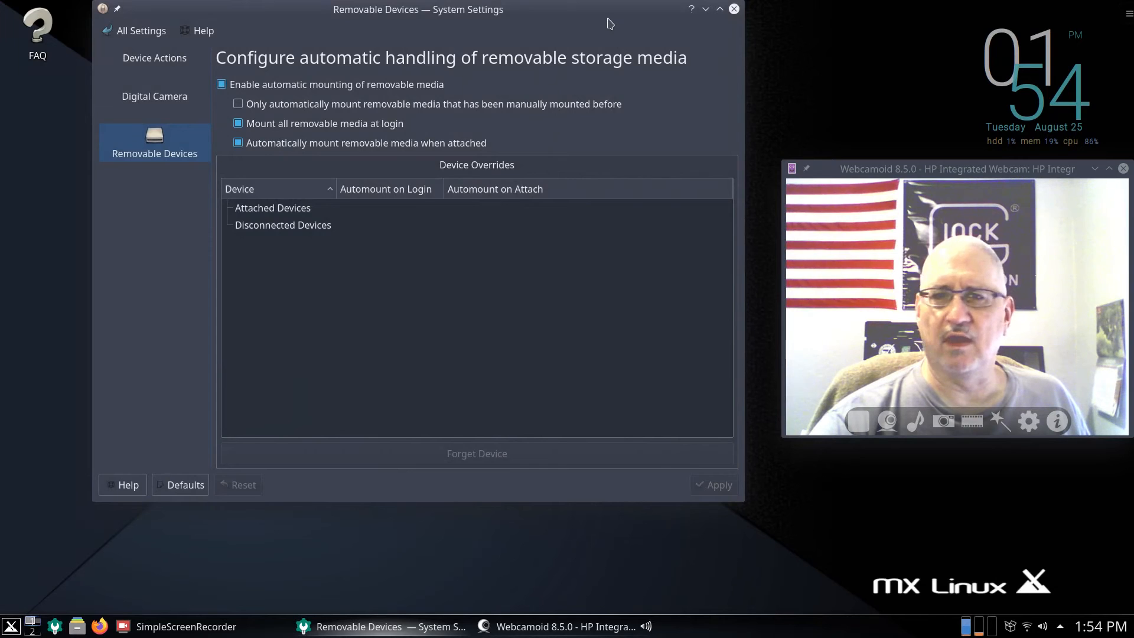
{"action": "mouse_move", "coordinate": [610, 24]}
{"action": "left_mouse_down"}
{"action": "mouse_move", "coordinate": [604, 88]}
{"action": "mouse_move", "coordinate": [617, 35]}
{"action": "mouse_move", "coordinate": [633, 24]}
{"action": "left_mouse_up"}
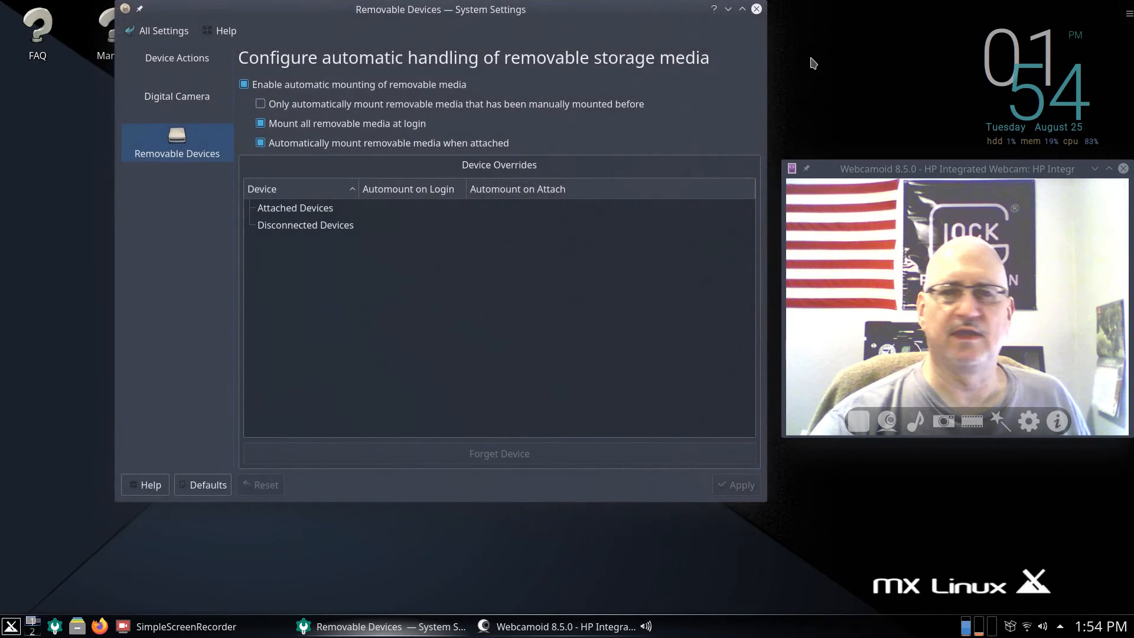
{"action": "left_click", "coordinate": [757, 9]}
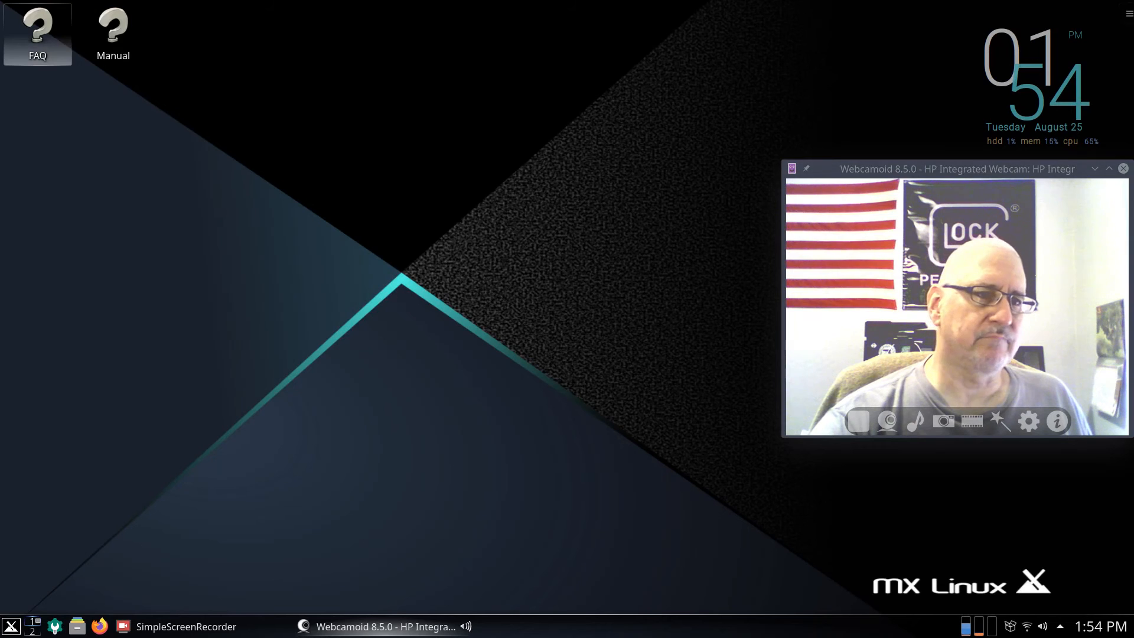
- Check the options of the FAQ desktop icon, and open the Dolphin file manager in a repositioned, enlarged window
{"action": "right_click", "coordinate": [36, 45]}
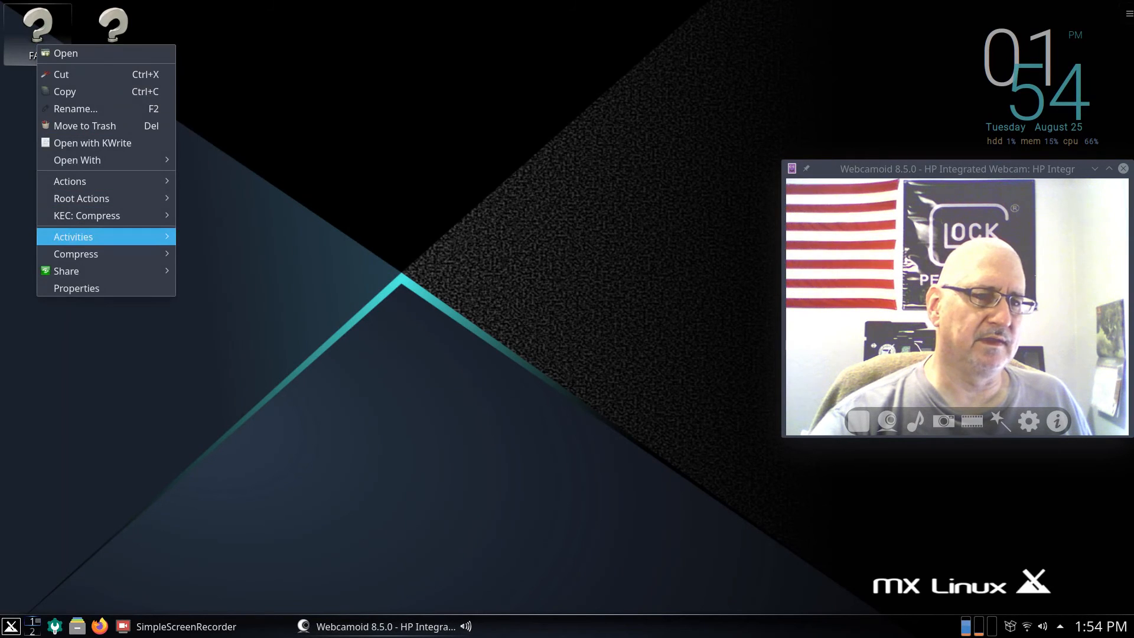
{"action": "left_click", "coordinate": [76, 289]}
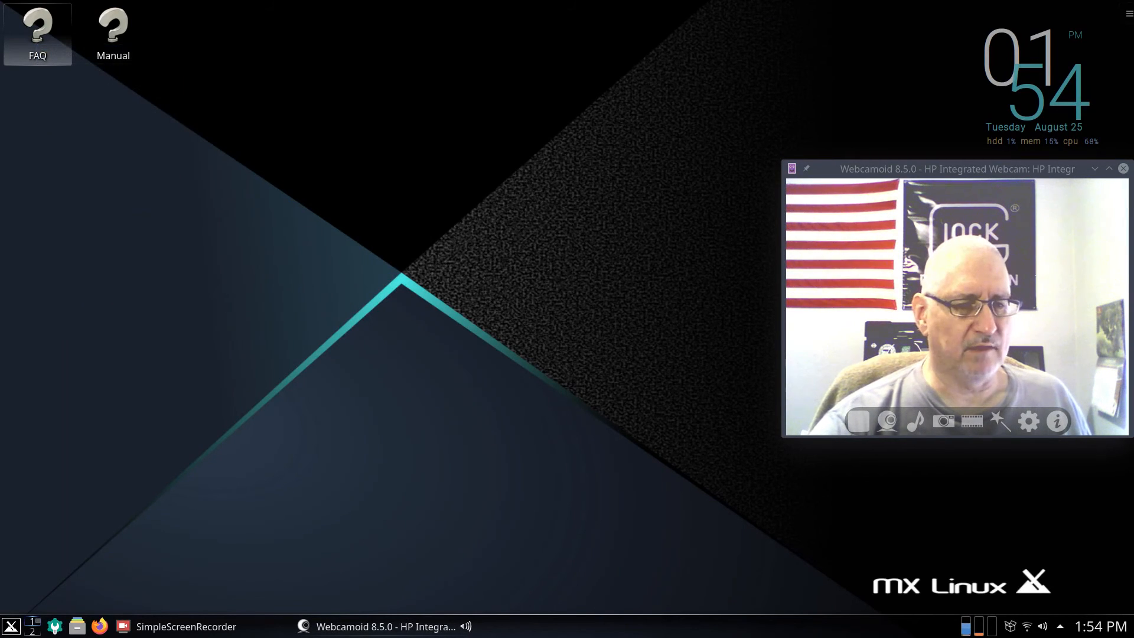
{"action": "left_click", "coordinate": [77, 626]}
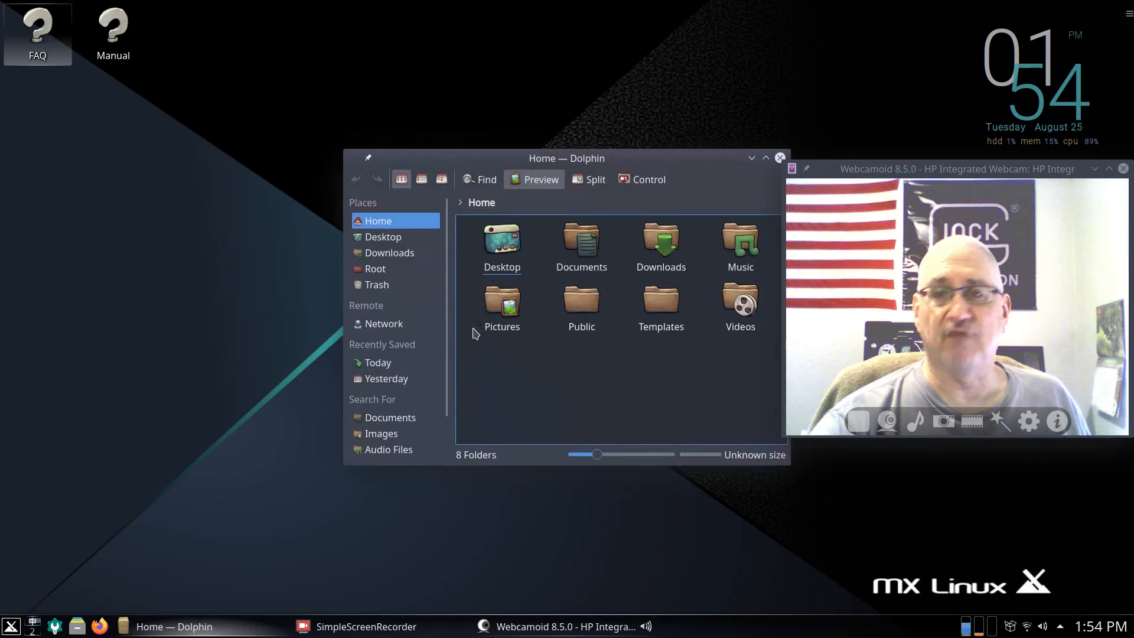
{"action": "left_click_drag", "start_coordinate": [633, 160], "coordinate": [468, 26]}
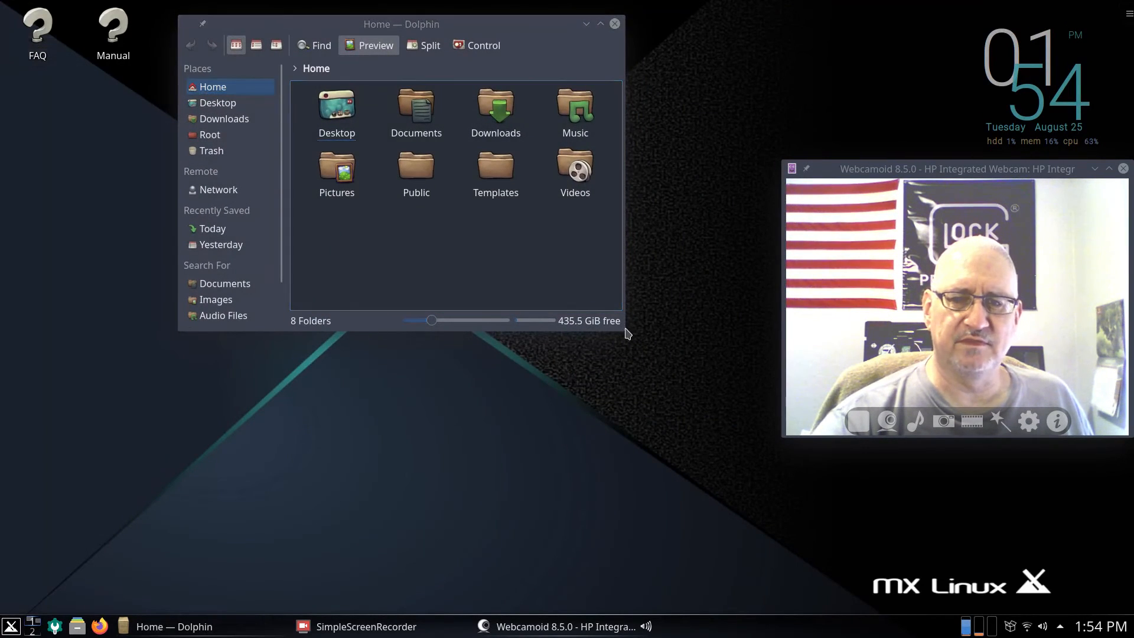
{"action": "left_click_drag", "start_coordinate": [623, 327], "coordinate": [754, 468]}
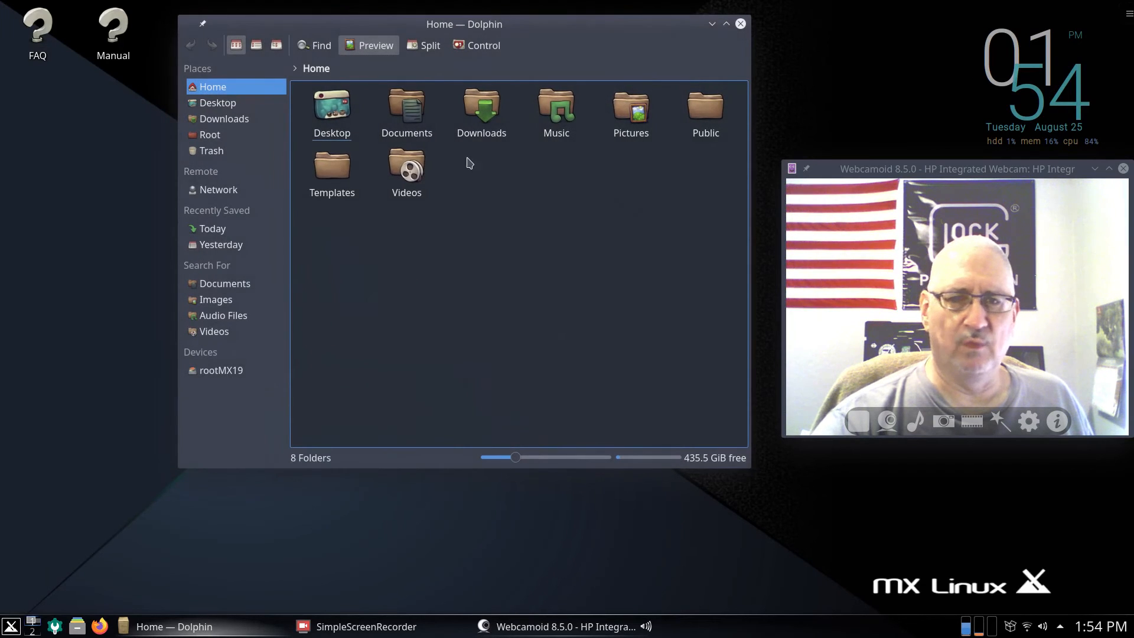
- Enlarge the folder icons in the Home folder view
{"action": "left_click", "coordinate": [531, 457]}
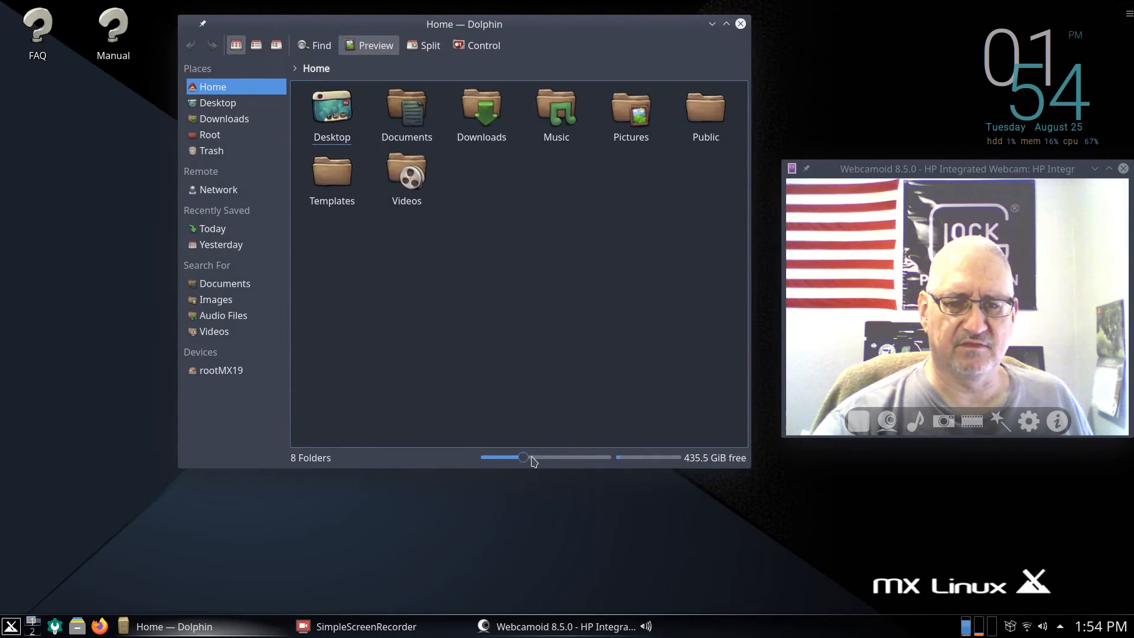
{"action": "left_click", "coordinate": [541, 456]}
{"action": "left_click", "coordinate": [547, 459]}
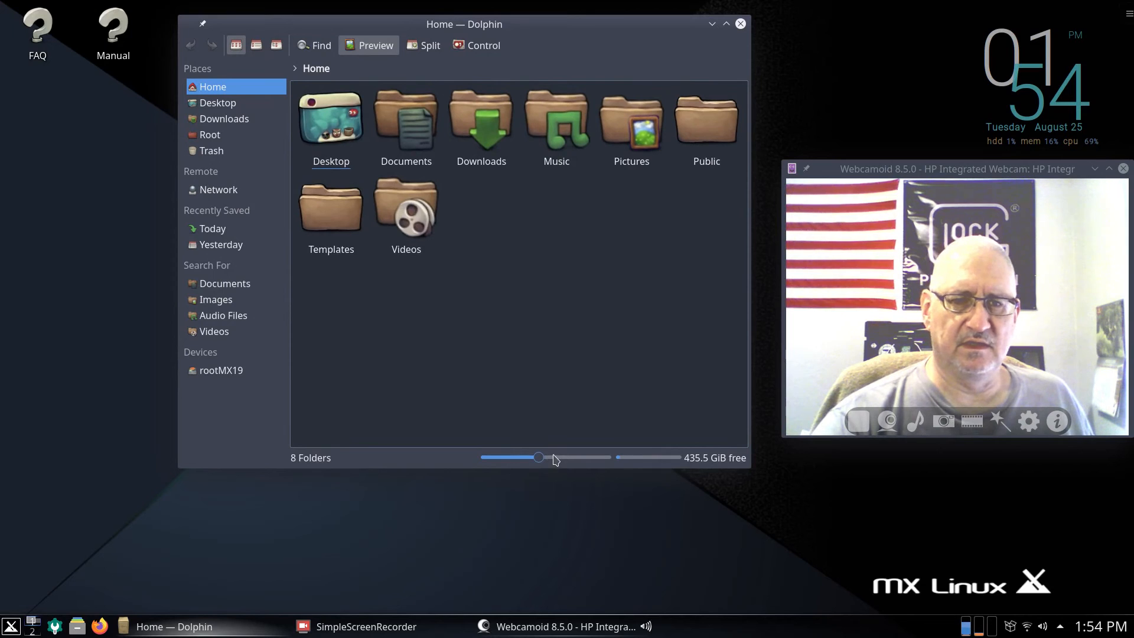
{"action": "left_click", "coordinate": [556, 461]}
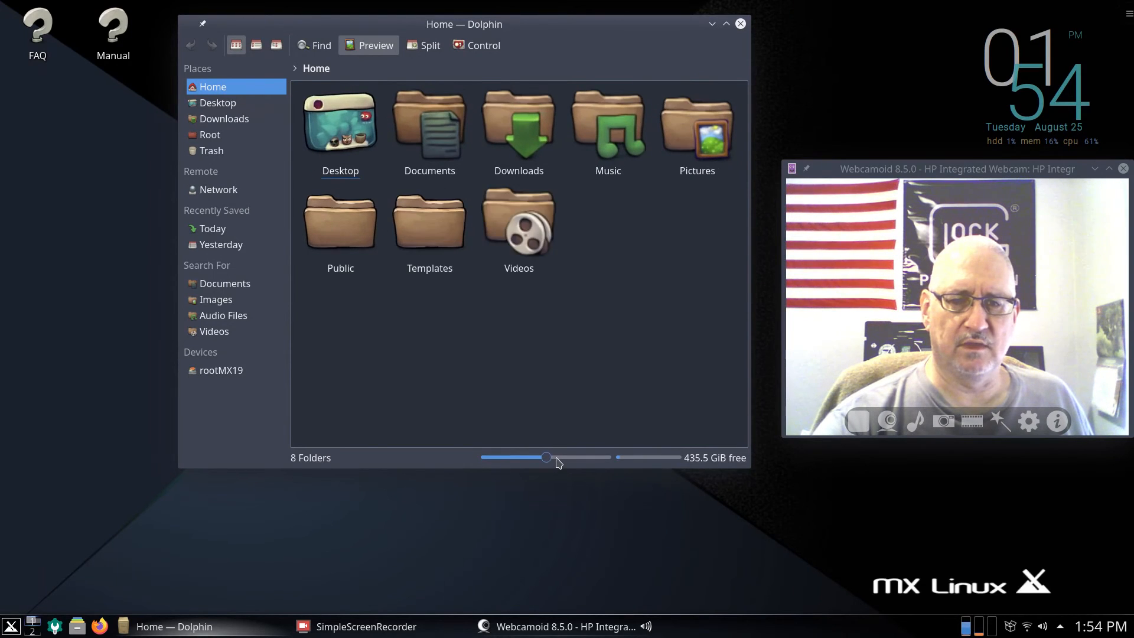
- Set Dolphin's general view behavior to use common properties for all folders and close the preferences
{"action": "left_click", "coordinate": [482, 46]}
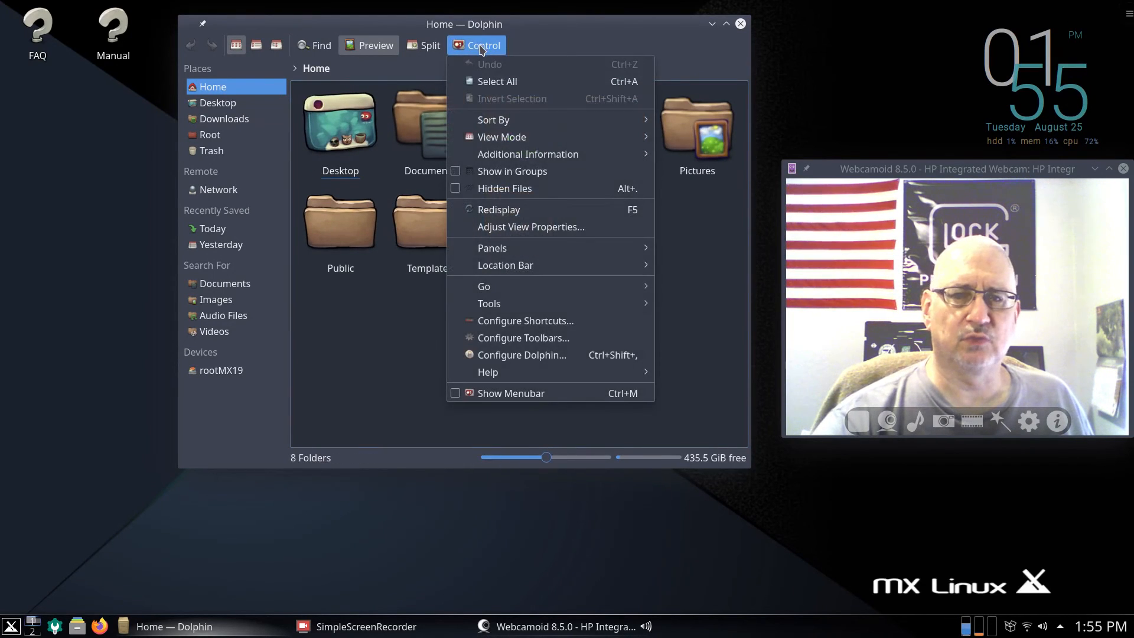
{"action": "left_click", "coordinate": [467, 355]}
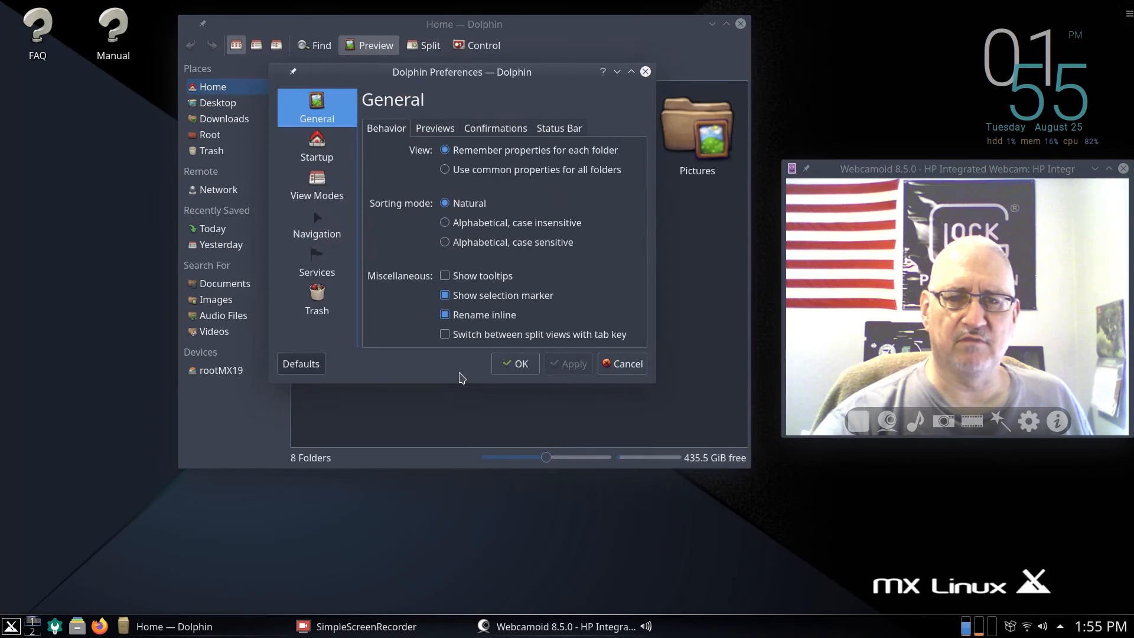
{"action": "left_click", "coordinate": [460, 170]}
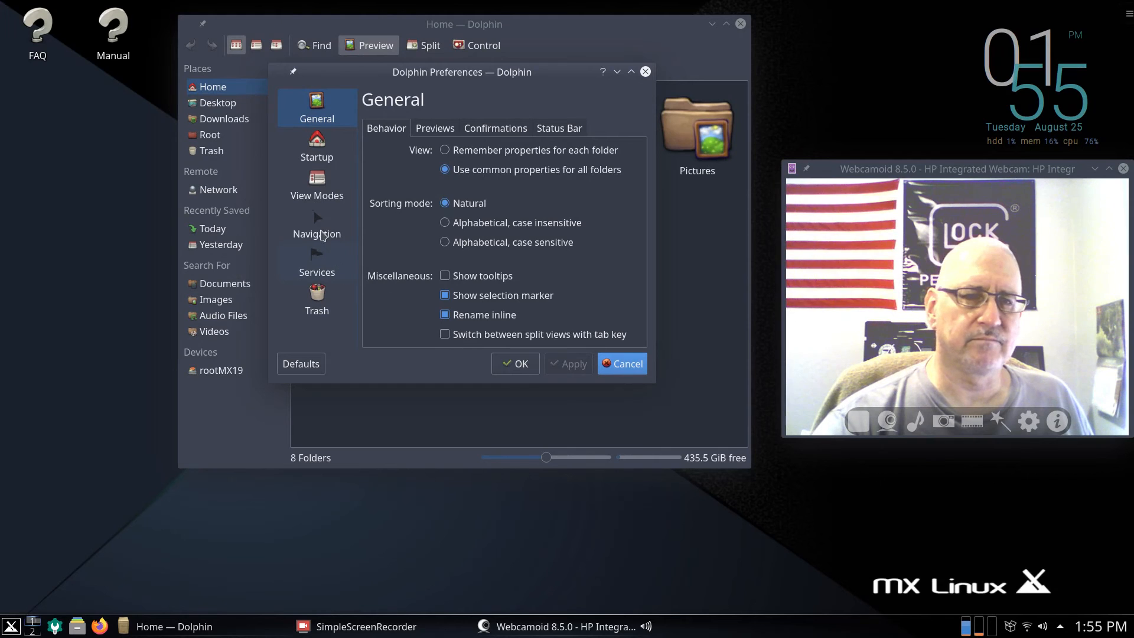
{"action": "left_click", "coordinate": [317, 265]}
{"action": "key", "text": "Escape"}
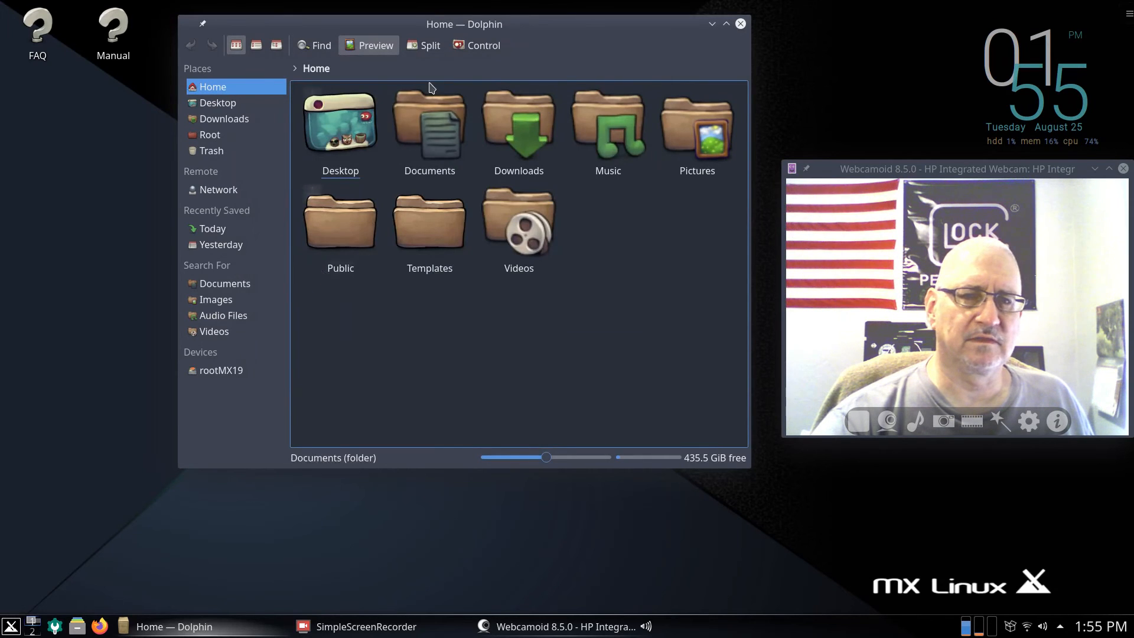
- Enable the Delete service for Dolphin's context menu in the preferences, and apply and accept the change
{"action": "left_click", "coordinate": [474, 45]}
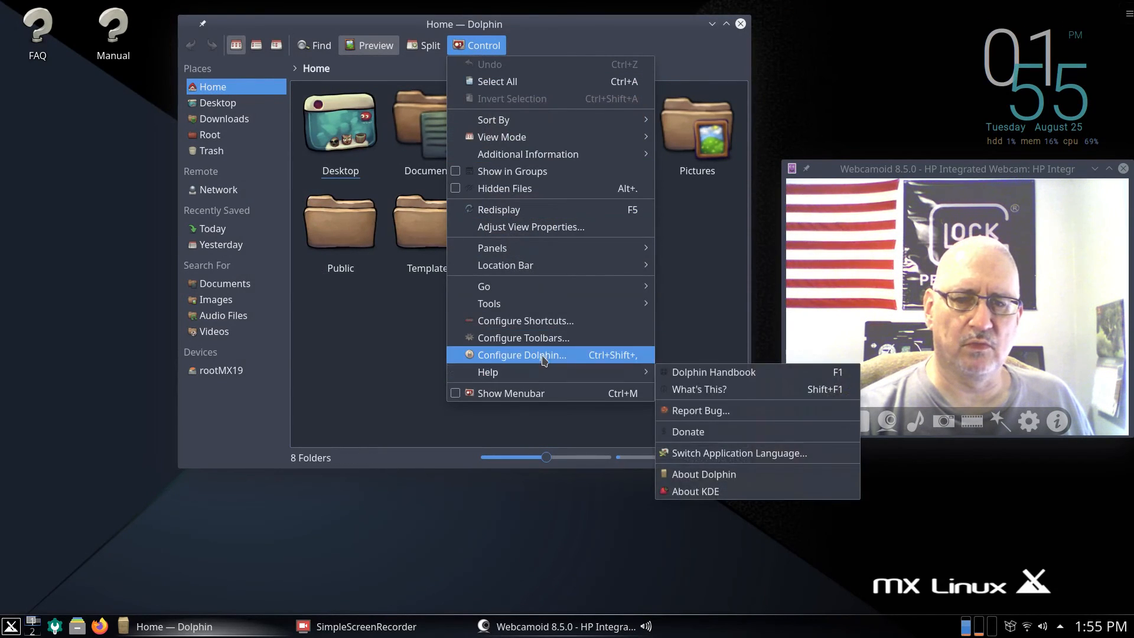
{"action": "left_click", "coordinate": [542, 354]}
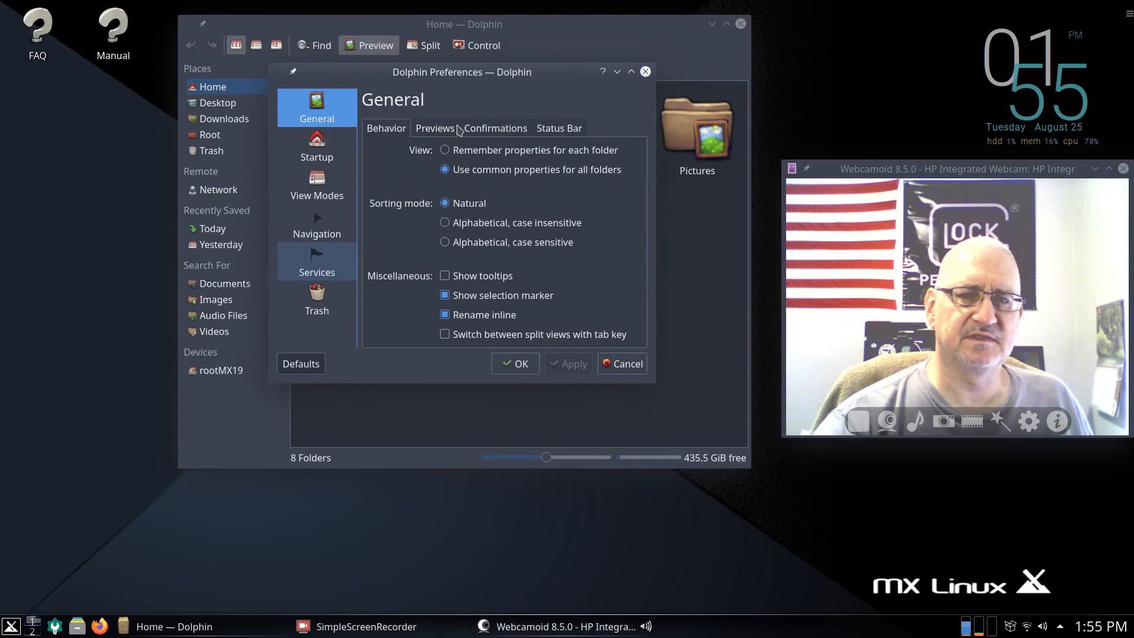
{"action": "left_click_drag", "start_coordinate": [513, 72], "coordinate": [523, 38]}
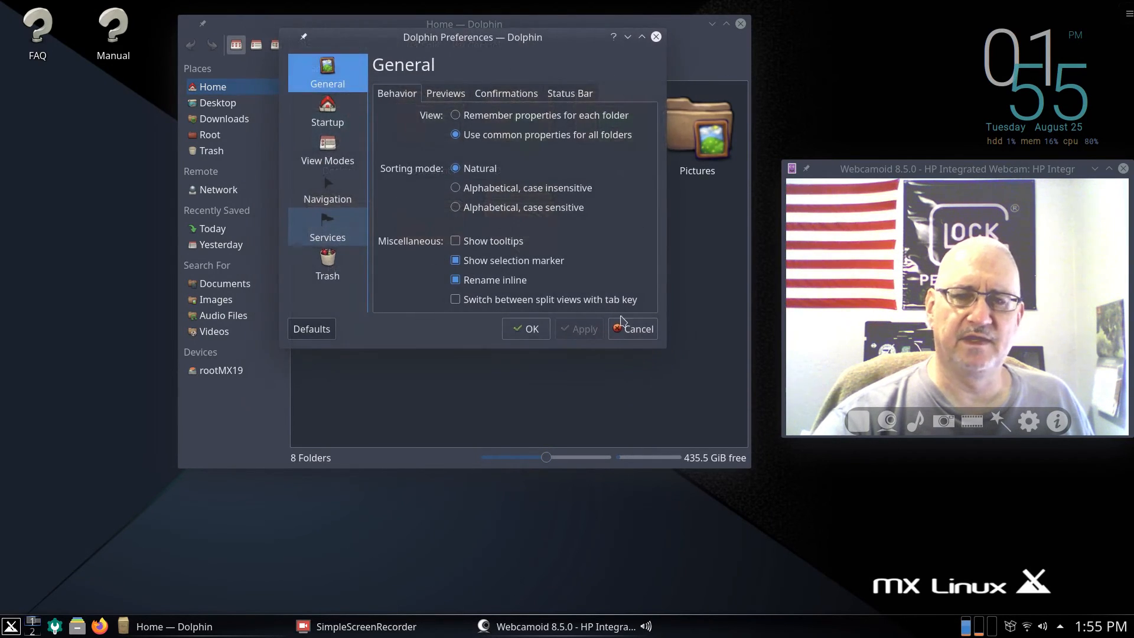
{"action": "left_click", "coordinate": [327, 227]}
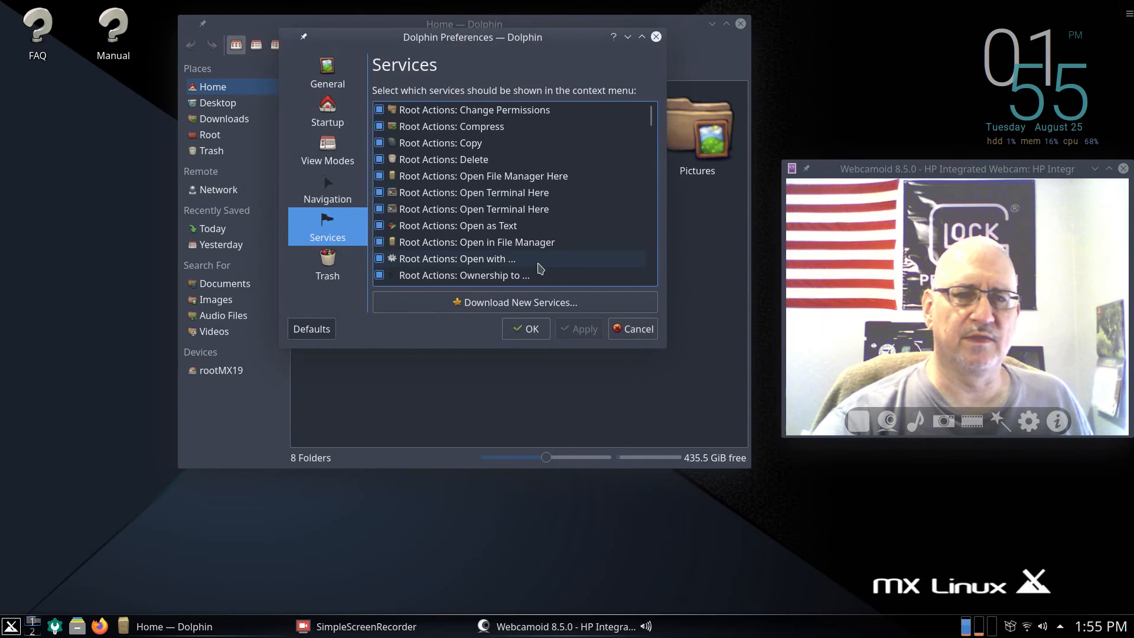
{"action": "scroll", "coordinate": [549, 251], "scroll_direction": "down", "scroll_amount": 4}
{"action": "scroll", "coordinate": [549, 251], "scroll_direction": "up", "scroll_amount": 2}
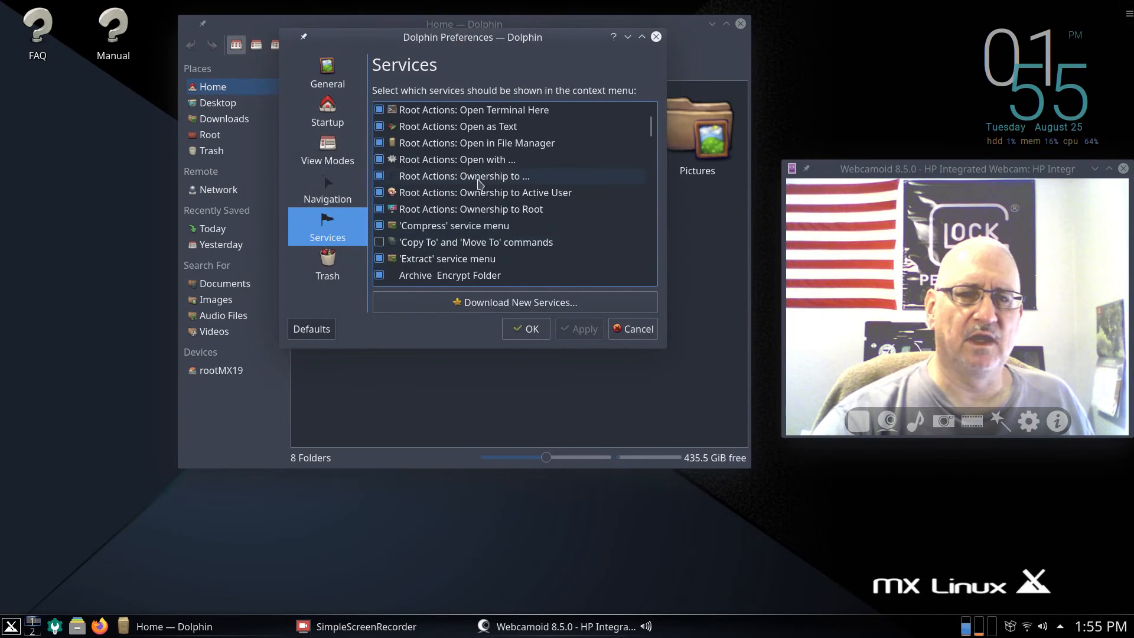
{"action": "scroll", "coordinate": [552, 239], "scroll_direction": "up", "scroll_amount": 2}
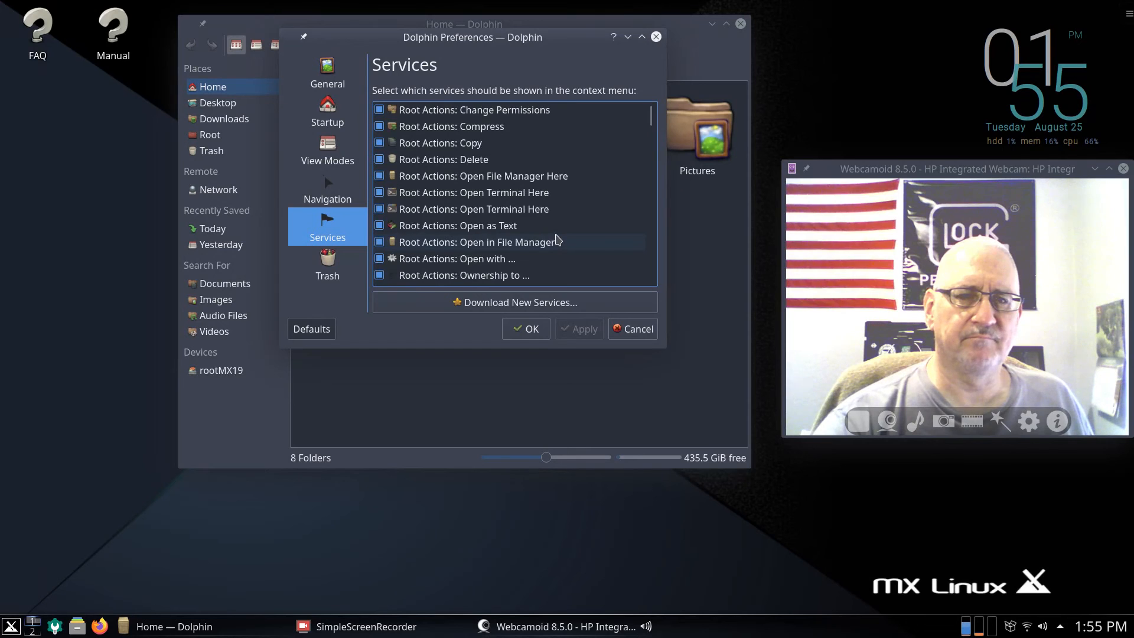
{"action": "scroll", "coordinate": [555, 238], "scroll_direction": "down", "scroll_amount": 6}
{"action": "scroll", "coordinate": [556, 236], "scroll_direction": "down", "scroll_amount": 10}
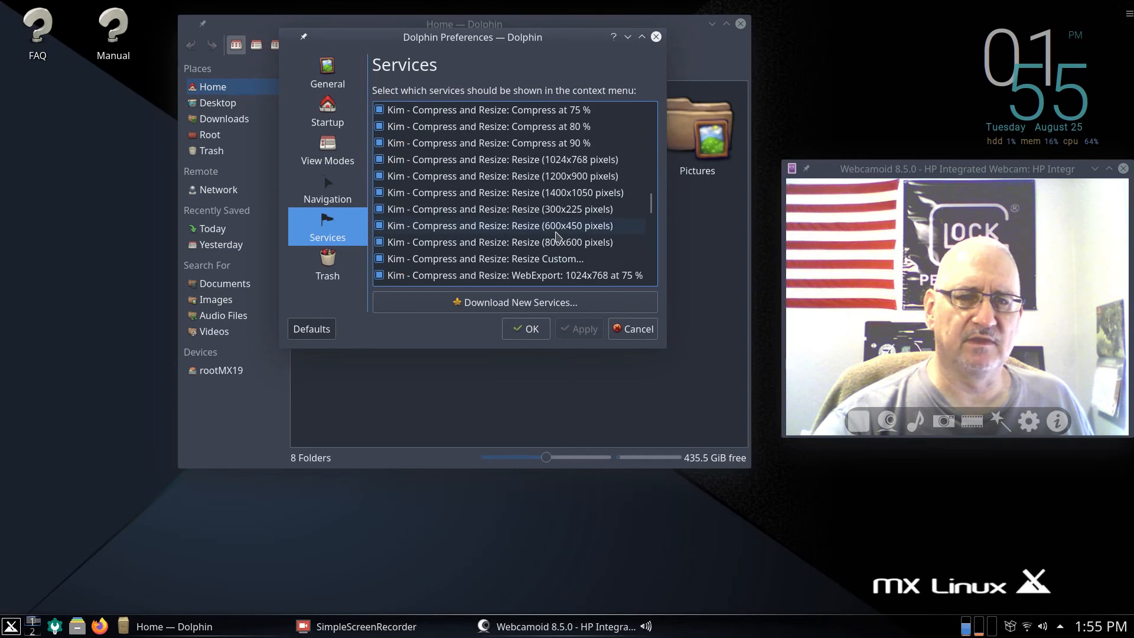
{"action": "scroll", "coordinate": [555, 235], "scroll_direction": "up", "scroll_amount": 4}
{"action": "scroll", "coordinate": [555, 235], "scroll_direction": "up", "scroll_amount": 4}
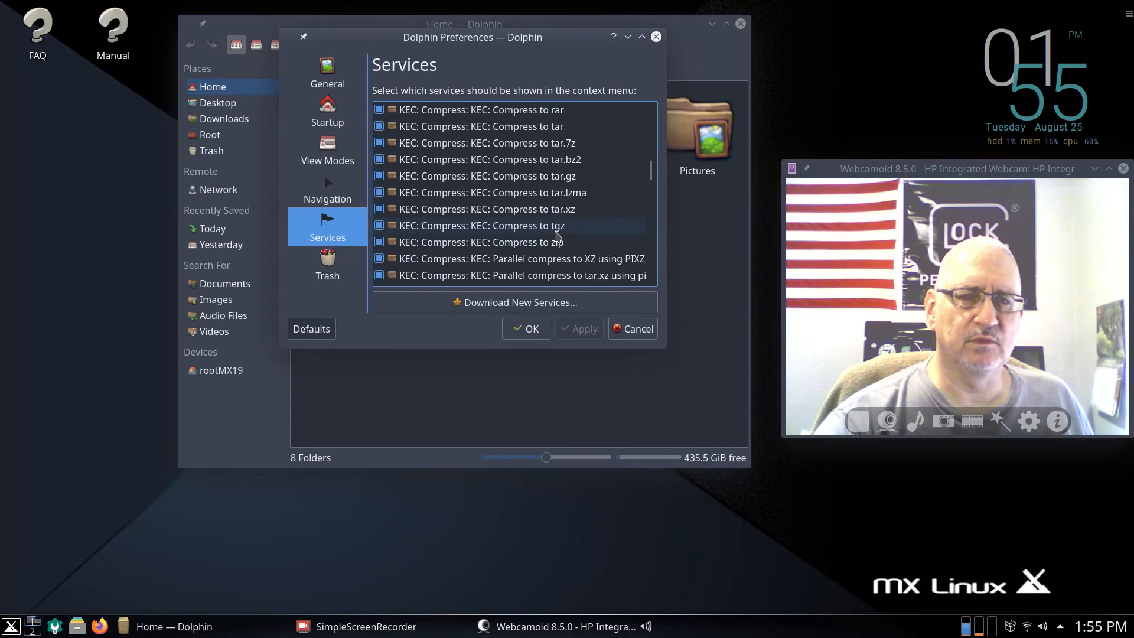
{"action": "scroll", "coordinate": [555, 236], "scroll_direction": "up", "scroll_amount": 5}
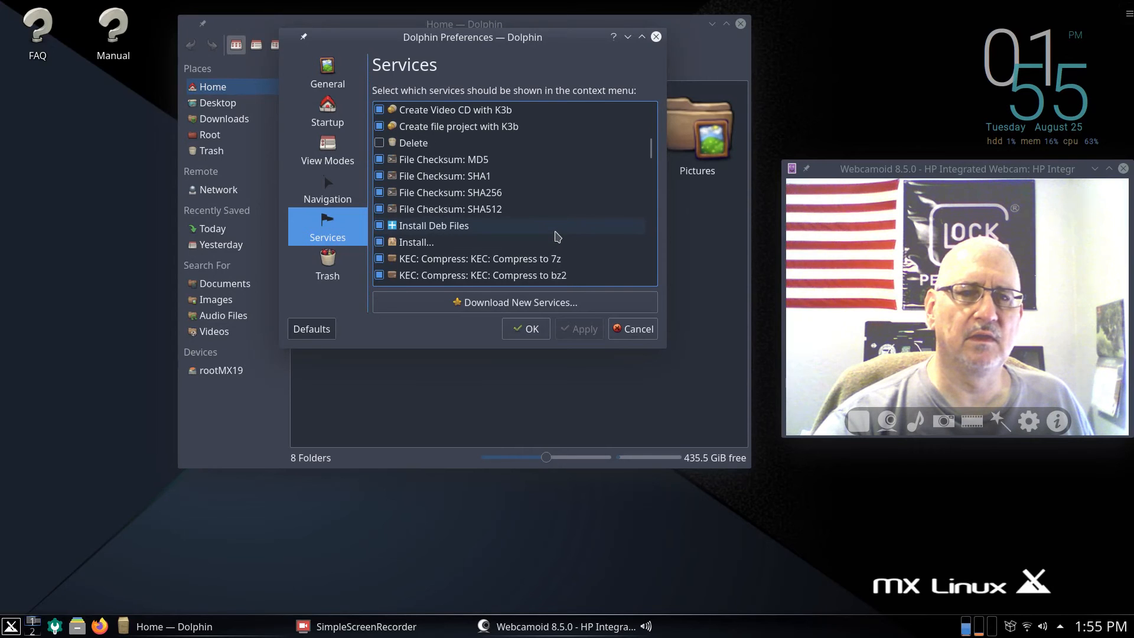
{"action": "left_click", "coordinate": [379, 143]}
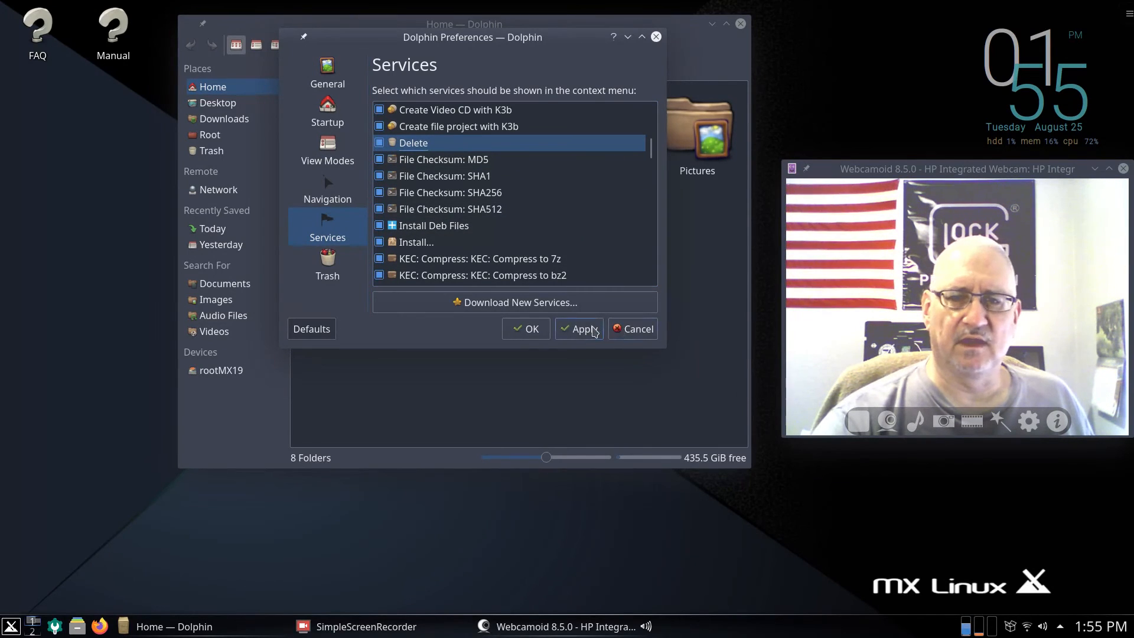
{"action": "left_click", "coordinate": [595, 331]}
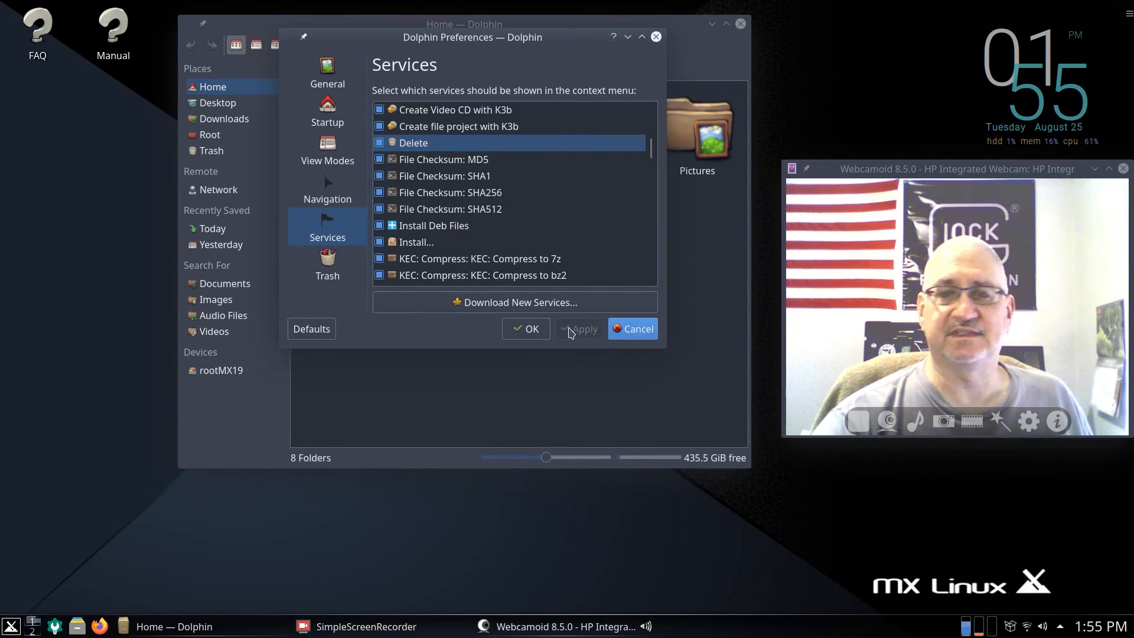
{"action": "left_click", "coordinate": [532, 329]}
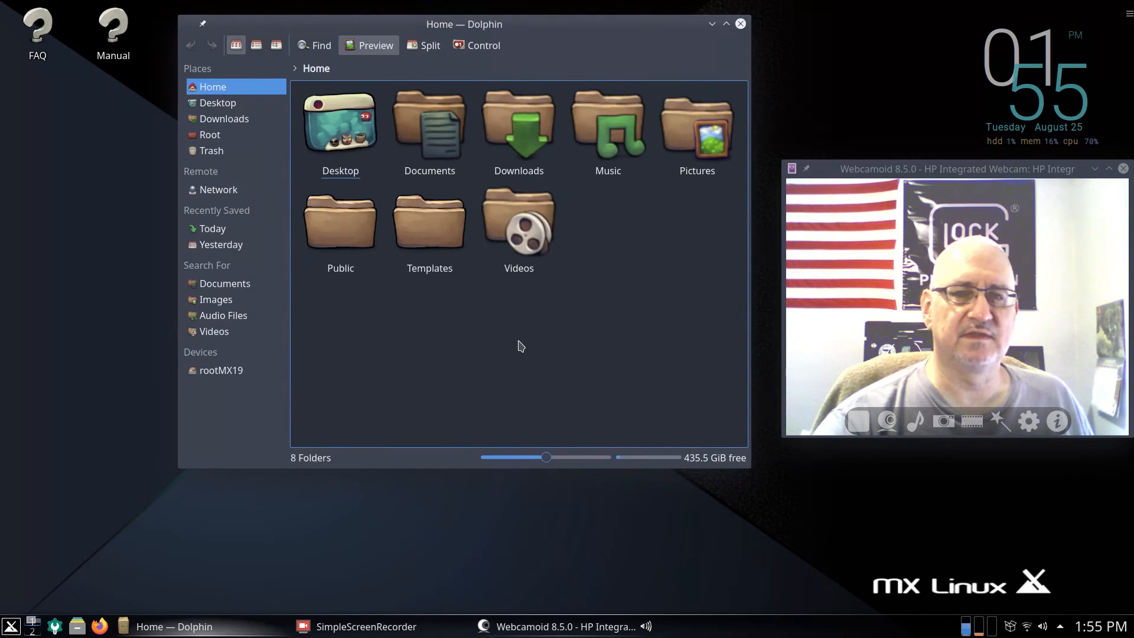
- Permanently delete the Templates folder from Home and confirm the deletion
{"action": "right_click", "coordinate": [421, 244]}
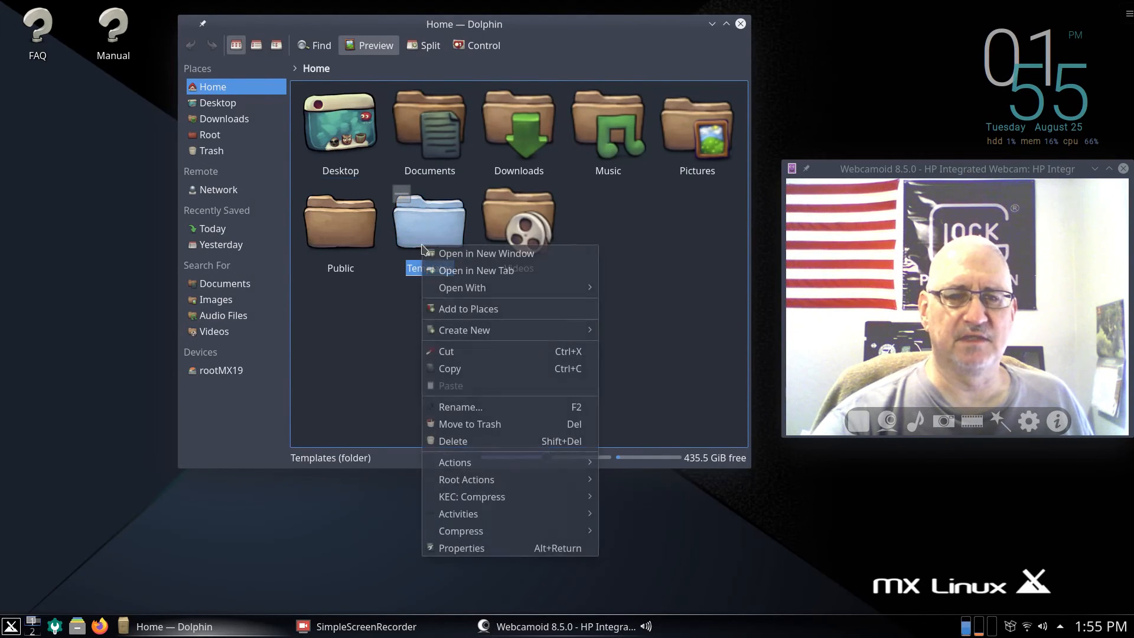
{"action": "left_click", "coordinate": [432, 443]}
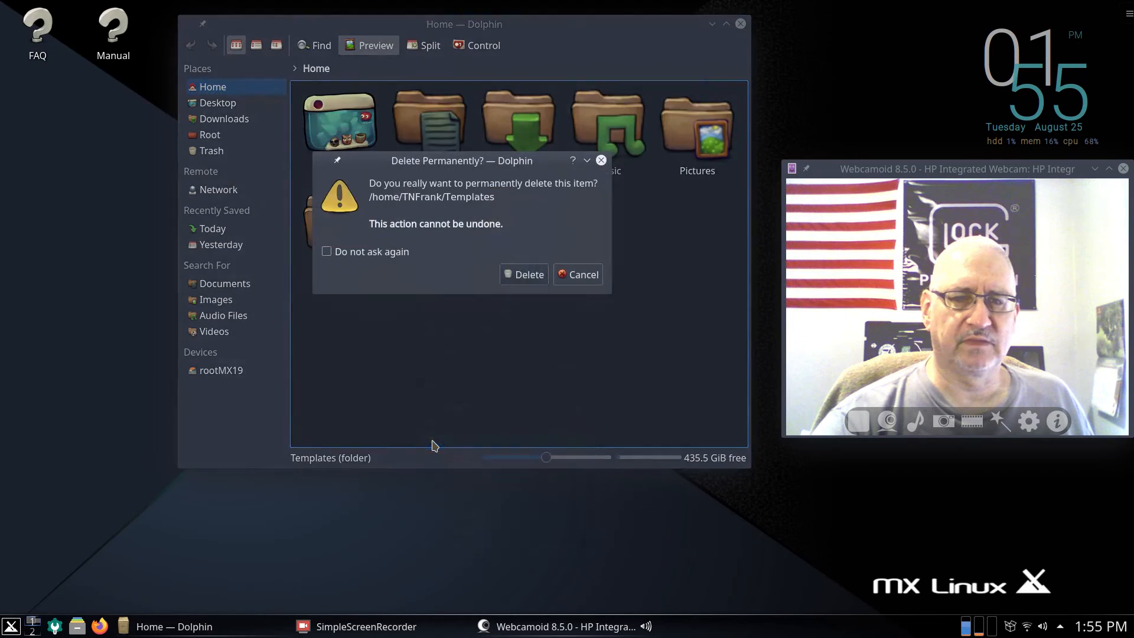
{"action": "left_click", "coordinate": [529, 275]}
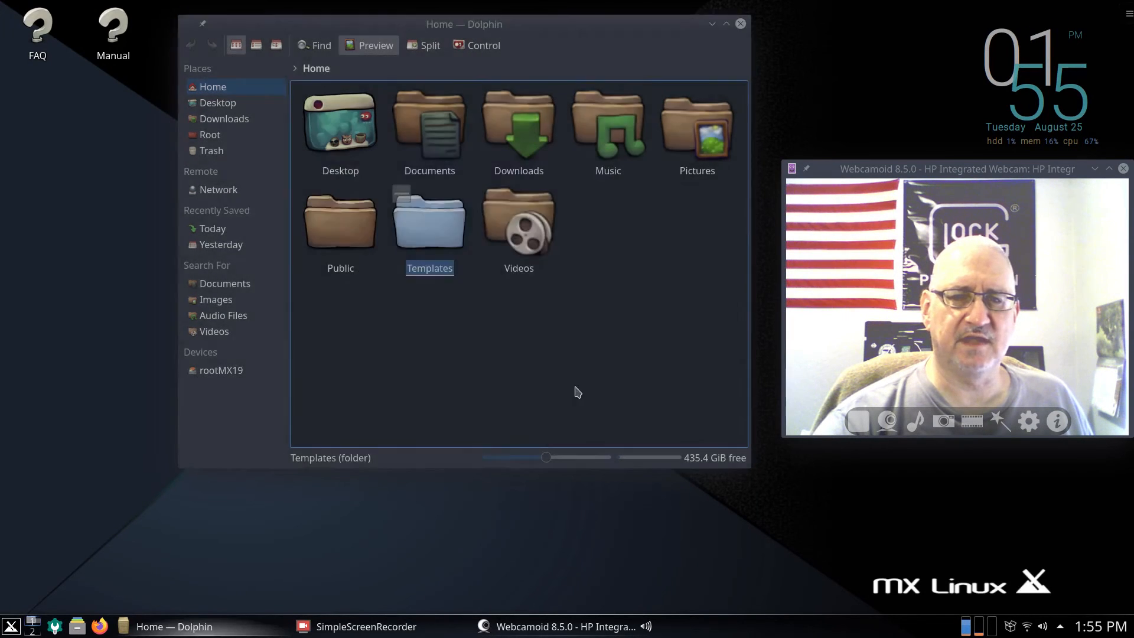
- Permanently delete the Public folder from Home and close the file manager
{"action": "right_click", "coordinate": [347, 238]}
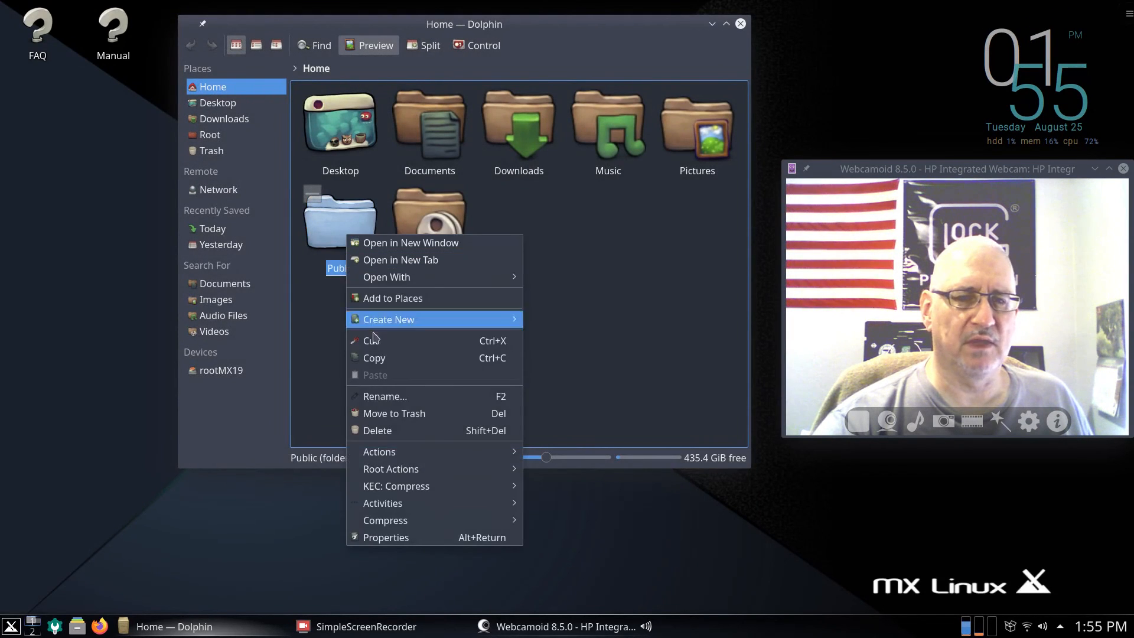
{"action": "left_click", "coordinate": [401, 434]}
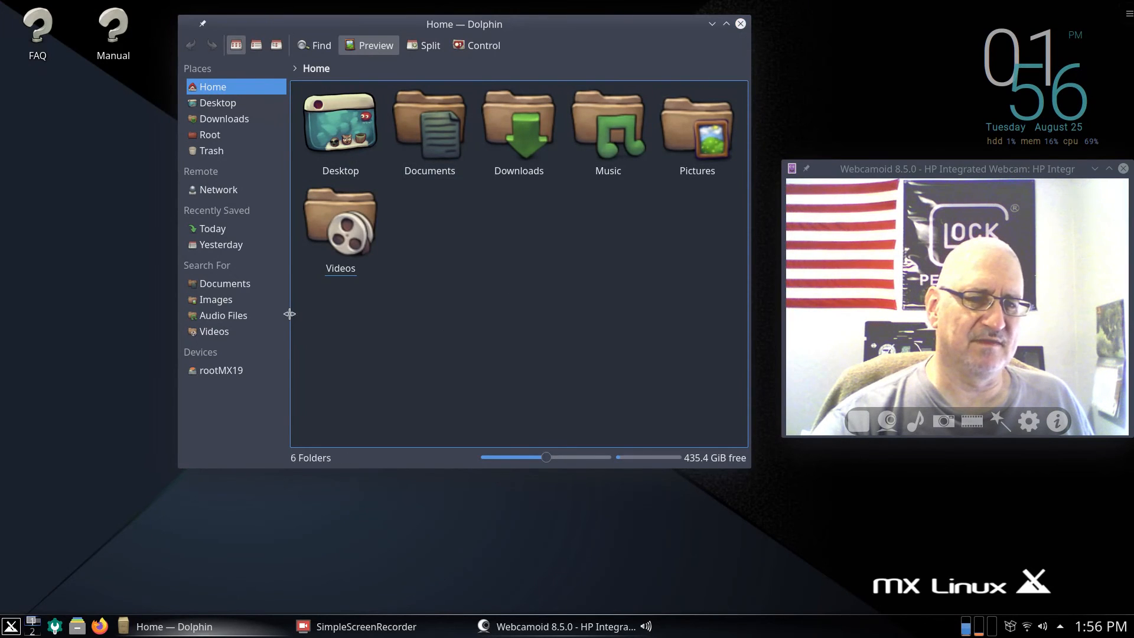
{"action": "left_click", "coordinate": [740, 23]}
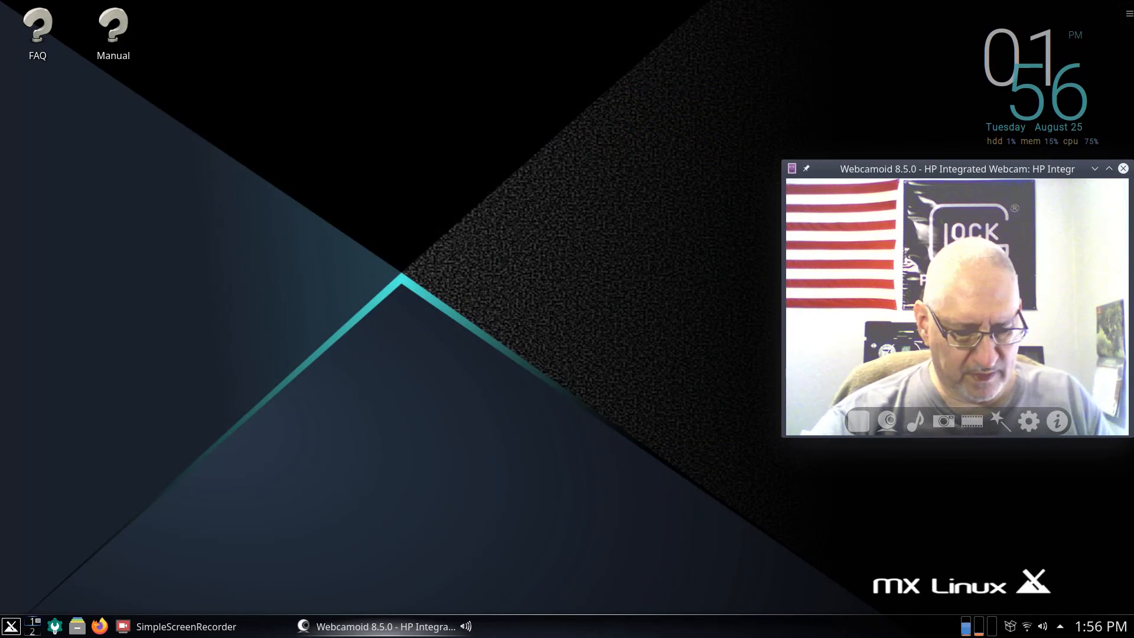
- Show the drop-down terminal and set its width to 60% and its height to 70%
{"action": "key", "text": "F12"}
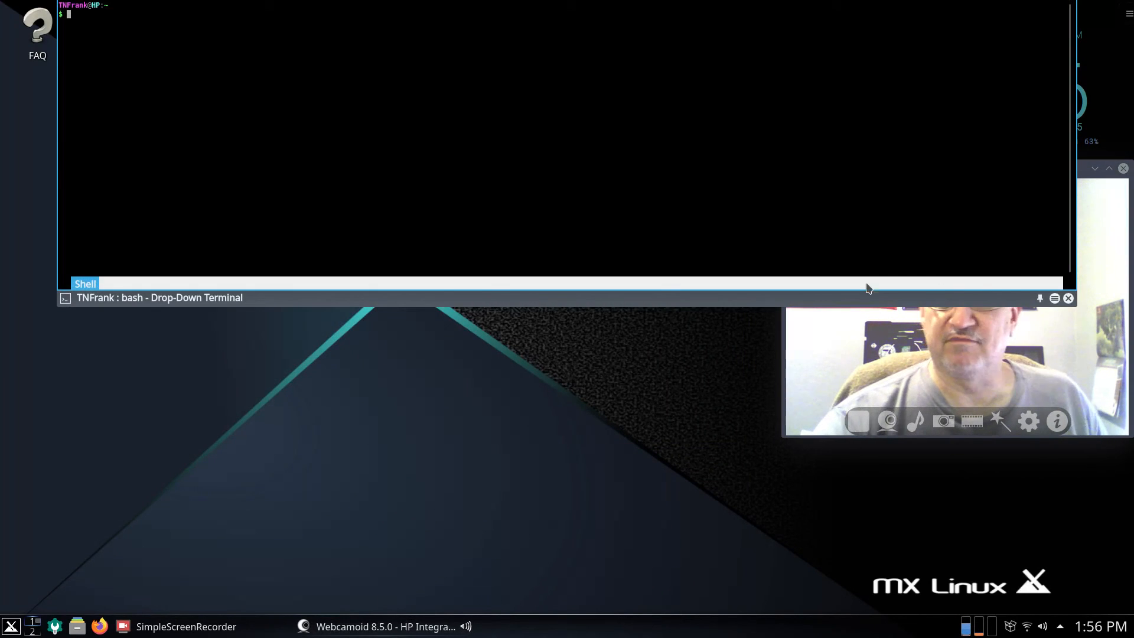
{"action": "left_click", "coordinate": [1056, 300]}
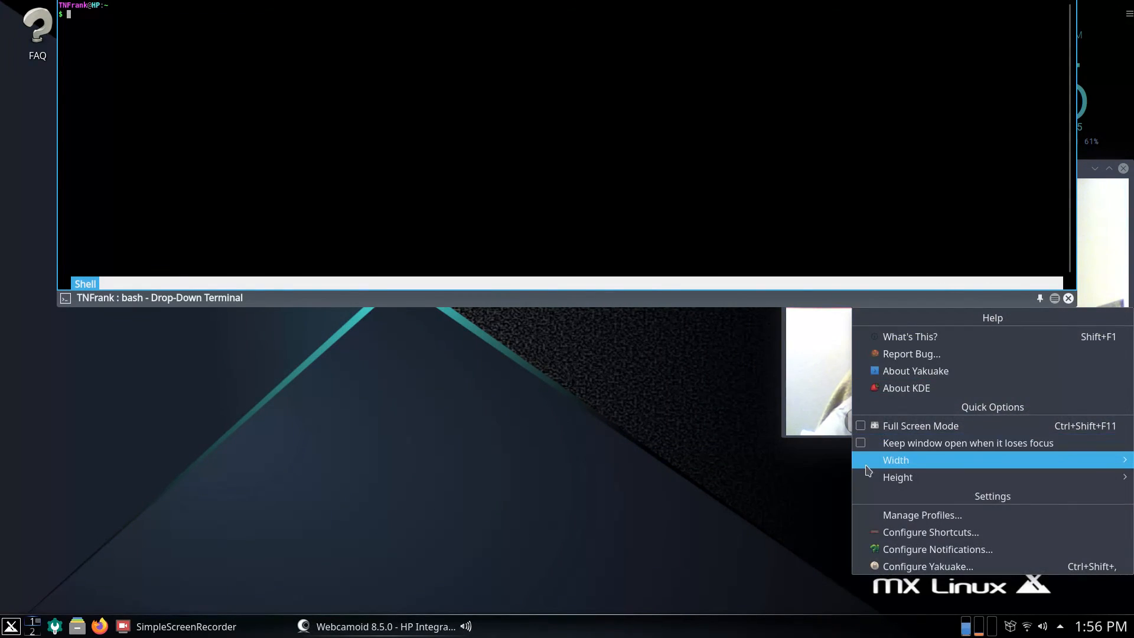
{"action": "mouse_move", "coordinate": [921, 460]}
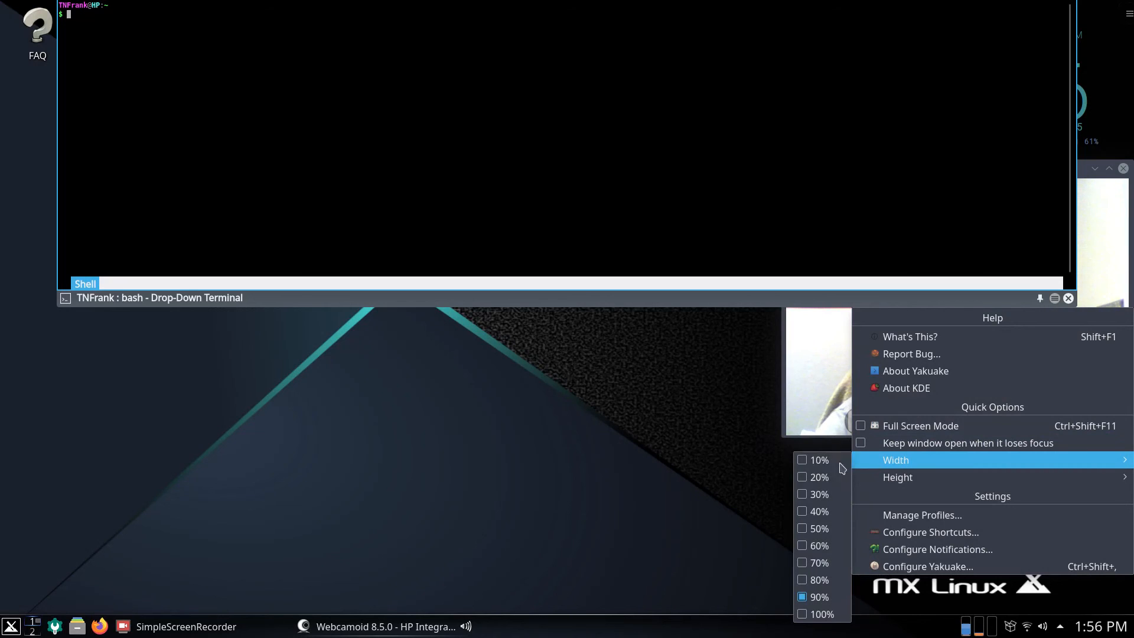
{"action": "left_click", "coordinate": [803, 546]}
{"action": "left_click", "coordinate": [885, 300]}
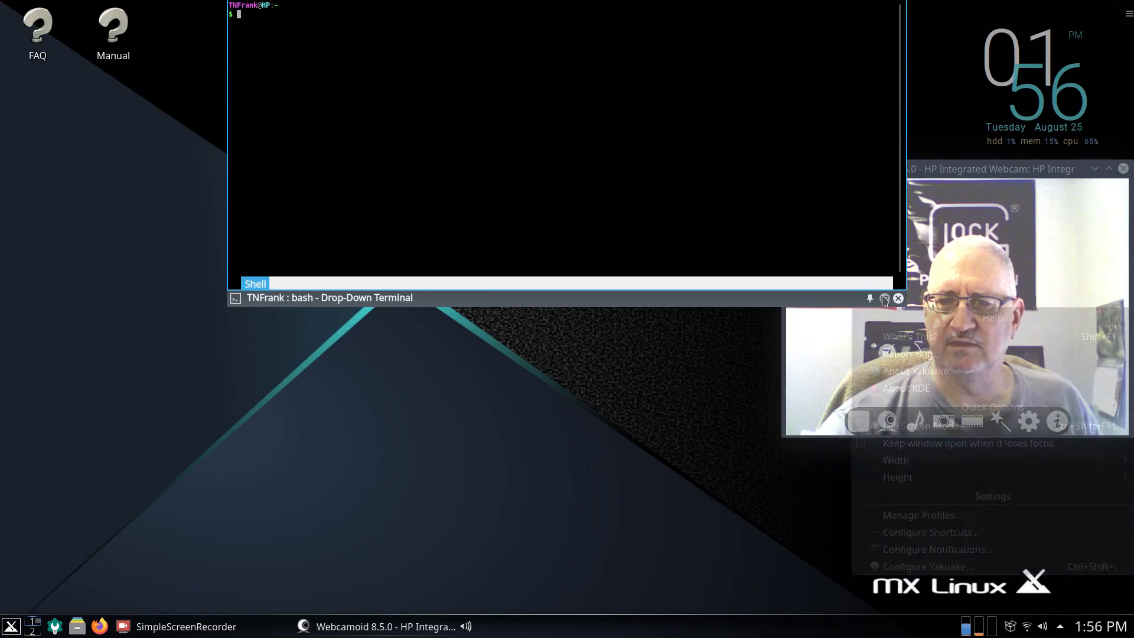
{"action": "mouse_move", "coordinate": [902, 482]}
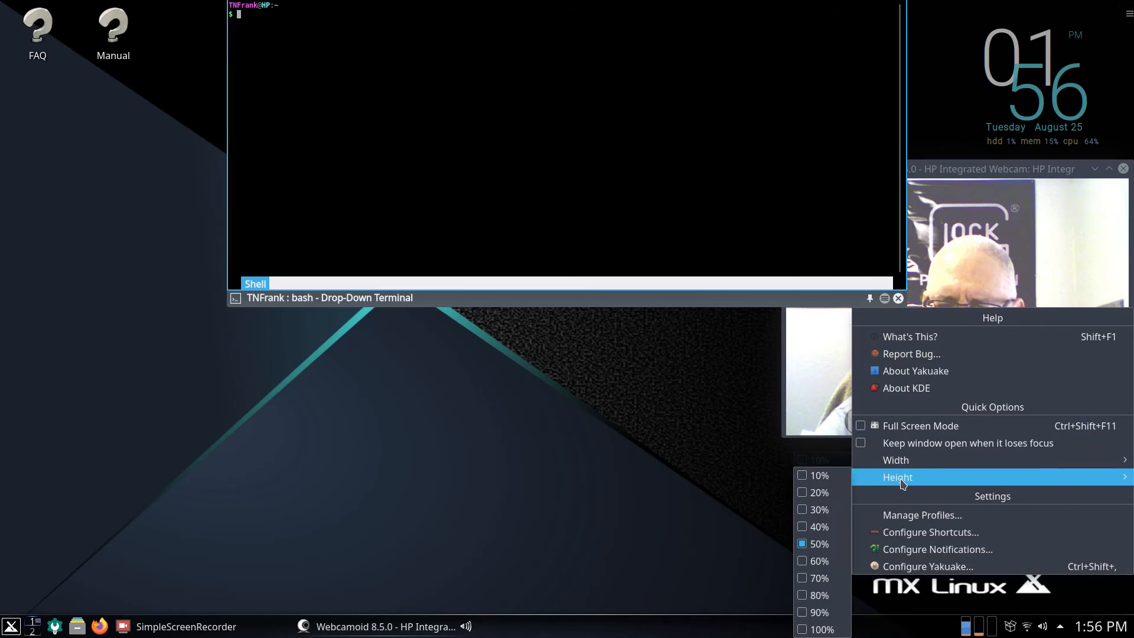
{"action": "left_click", "coordinate": [806, 578]}
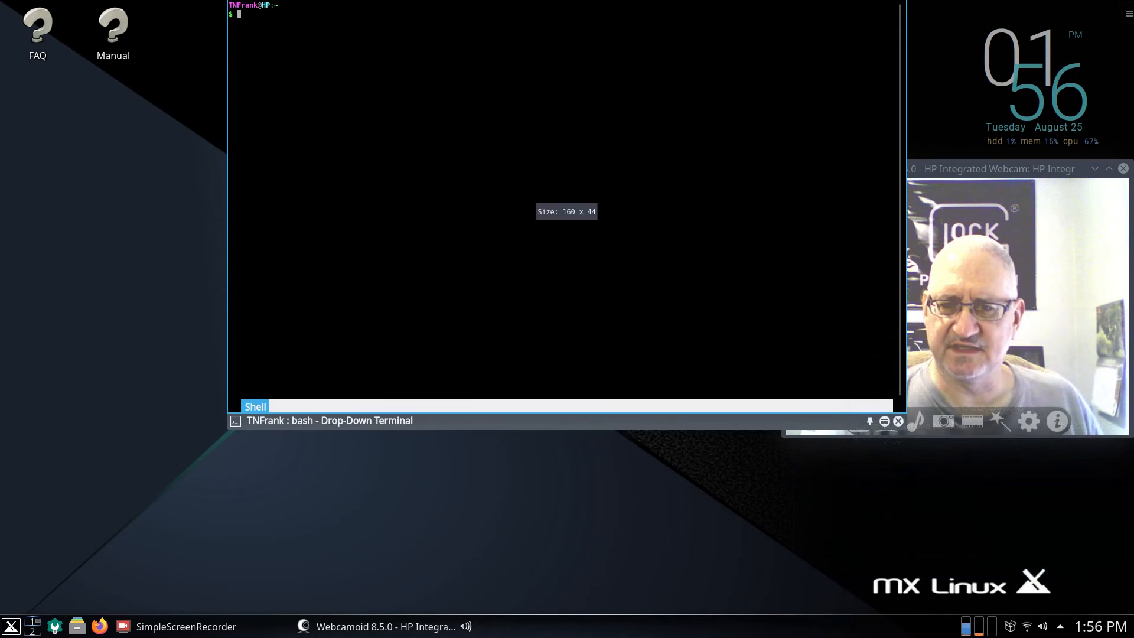
- Set the Webcamoid window to Keep Above Others and move it to the lower centre of the desktop
{"action": "left_click", "coordinate": [1007, 171]}
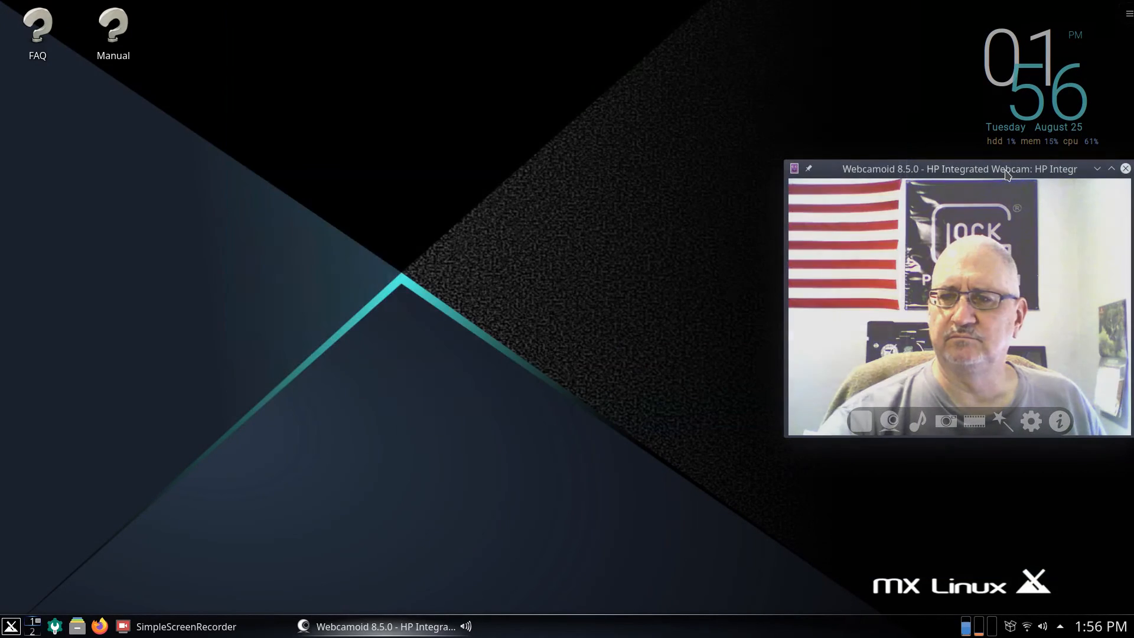
{"action": "right_click", "coordinate": [945, 170]}
{"action": "mouse_move", "coordinate": [1004, 234]}
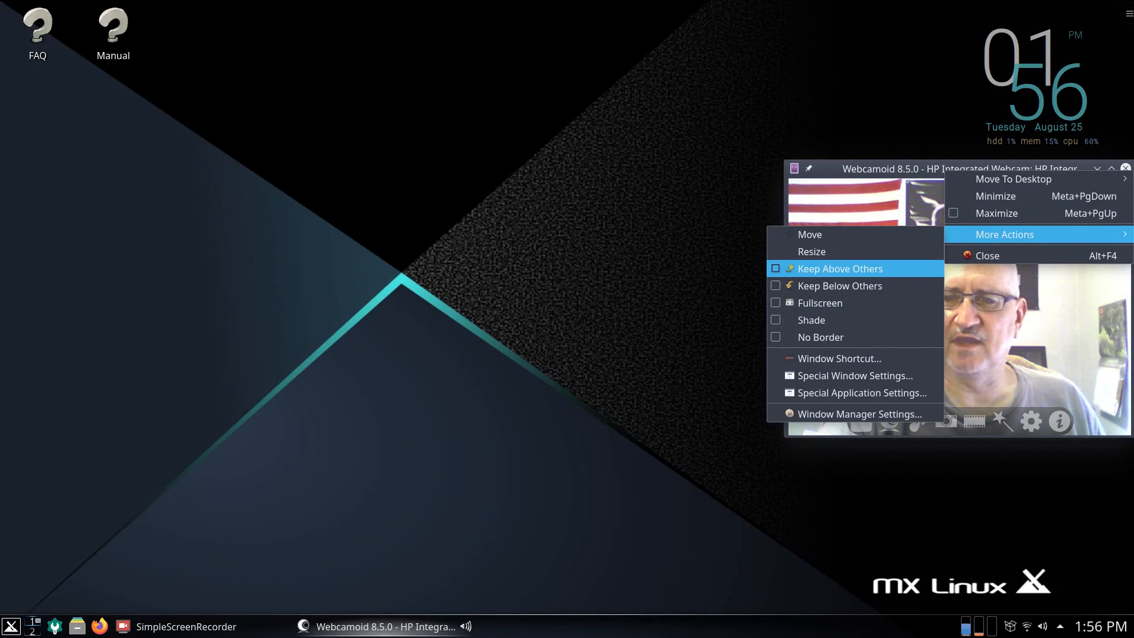
{"action": "left_click", "coordinate": [840, 269]}
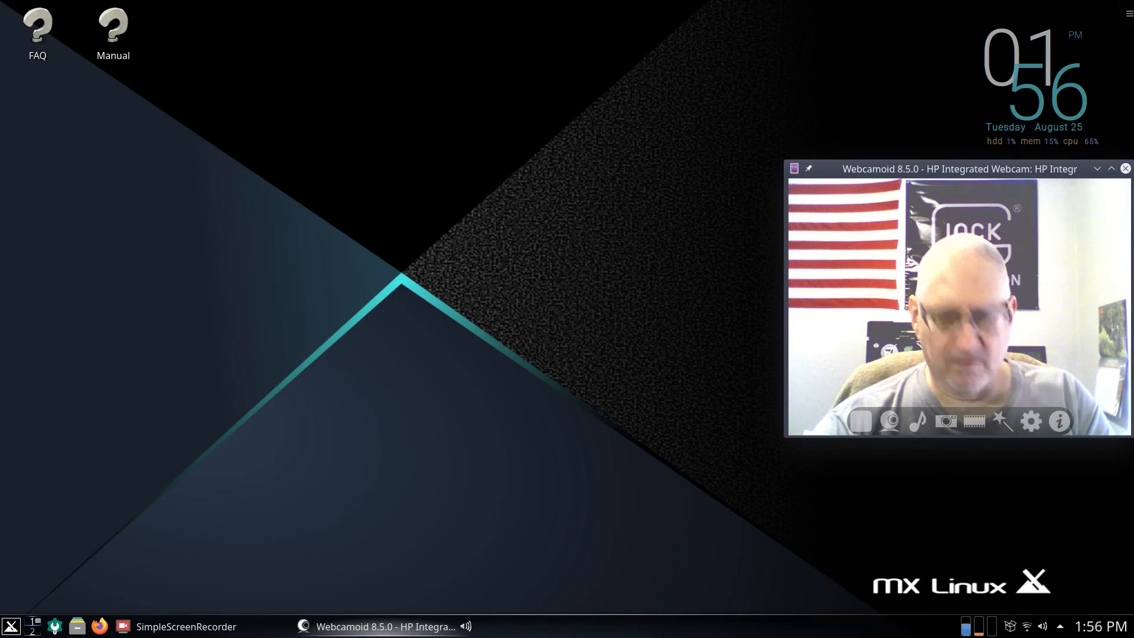
{"action": "key", "text": "F4"}
{"action": "left_click_drag", "start_coordinate": [958, 171], "coordinate": [555, 345]}
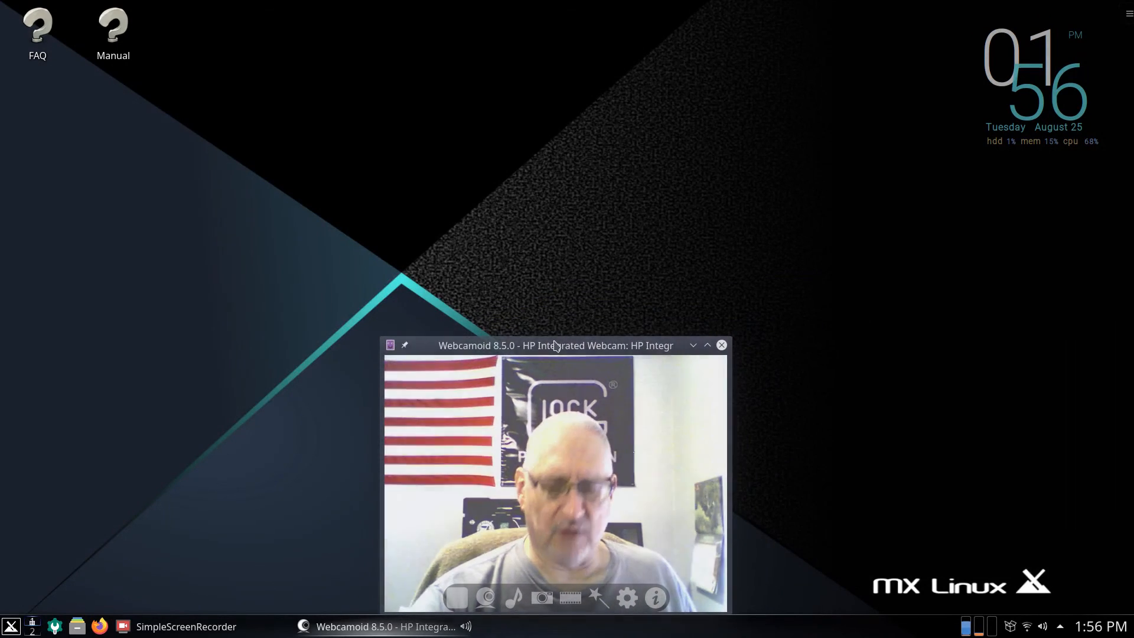
- Show the drop-down terminal, open its shortcut configuration and move that dialog clear of the webcam window
{"action": "key", "text": "F4"}
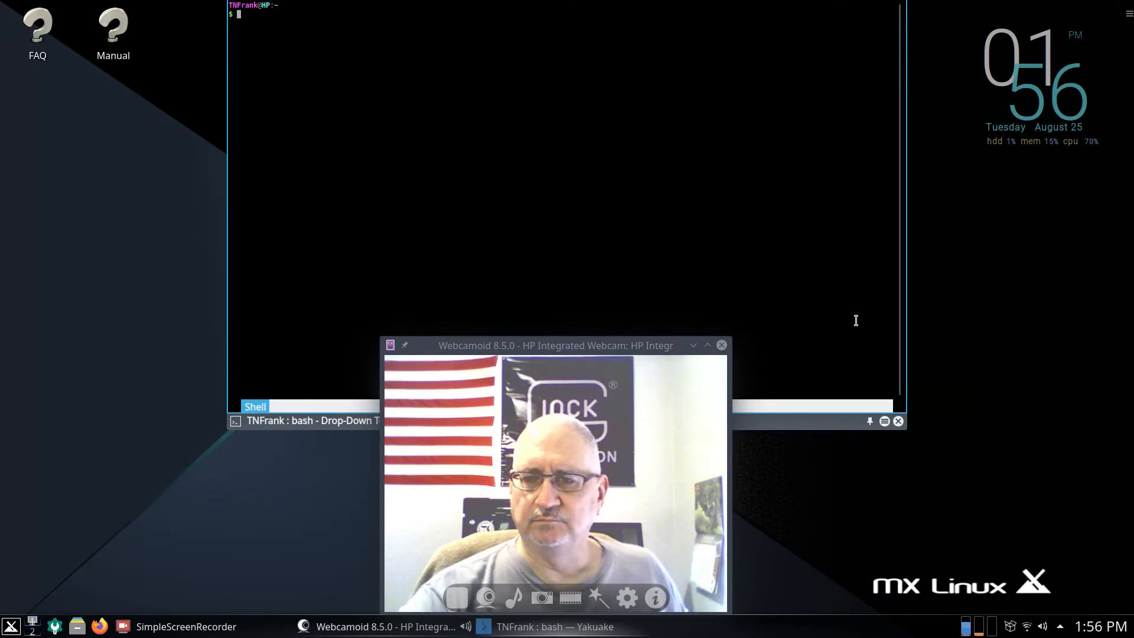
{"action": "left_click", "coordinate": [885, 423]}
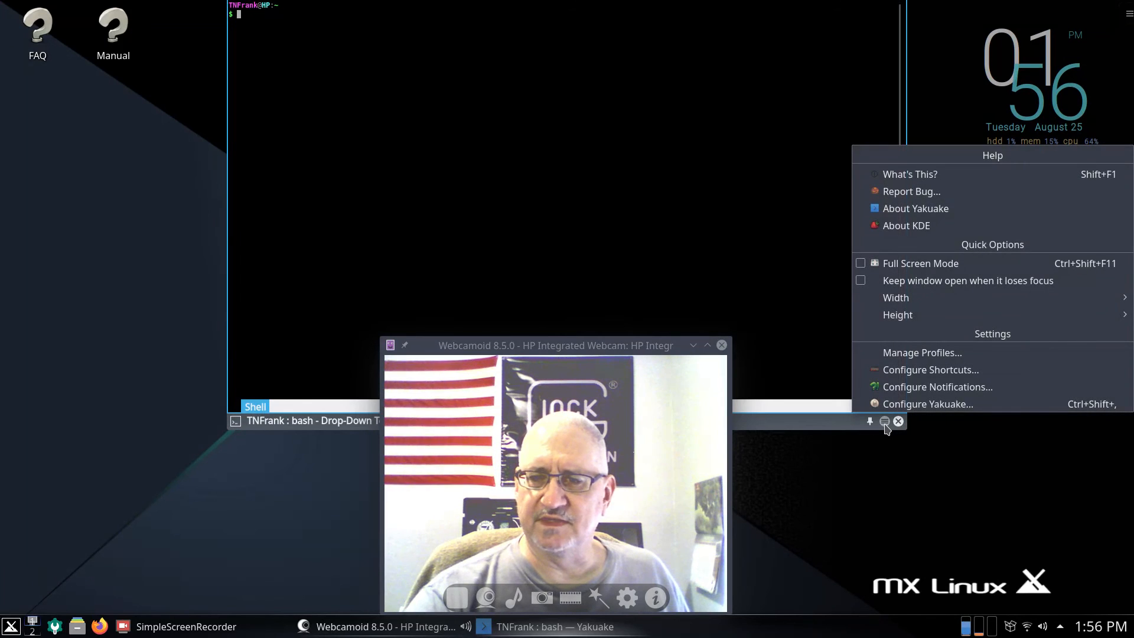
{"action": "left_click", "coordinate": [957, 371]}
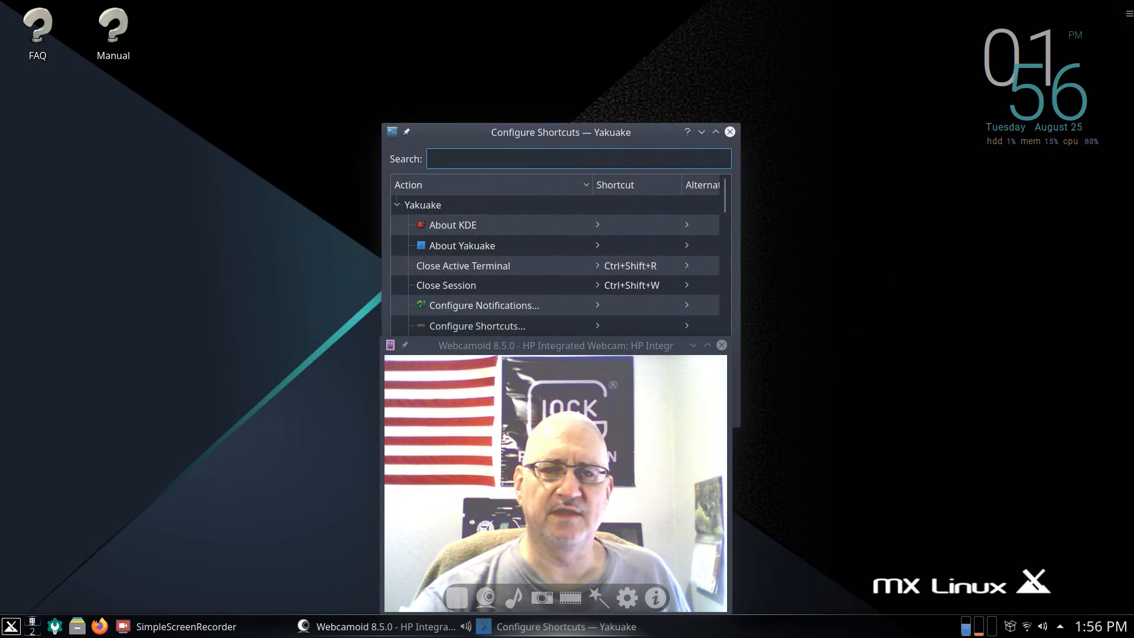
{"action": "left_click_drag", "start_coordinate": [612, 131], "coordinate": [633, 9]}
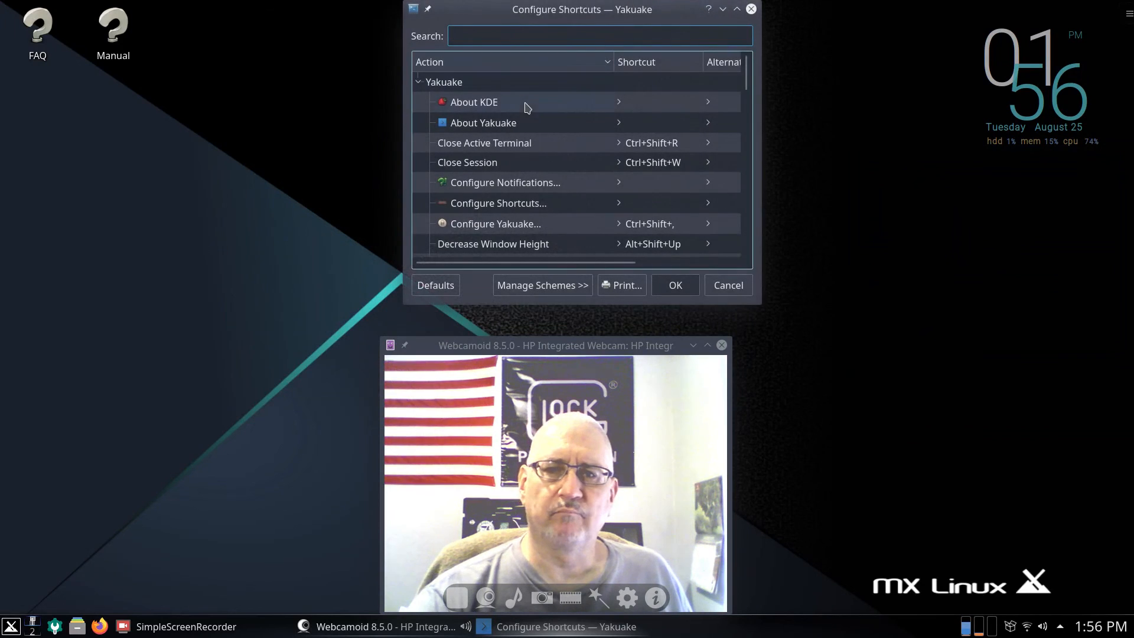
- Assign F12 as the custom shortcut for the About Yakuake action and accept the shortcut configuration
{"action": "left_click", "coordinate": [621, 125]}
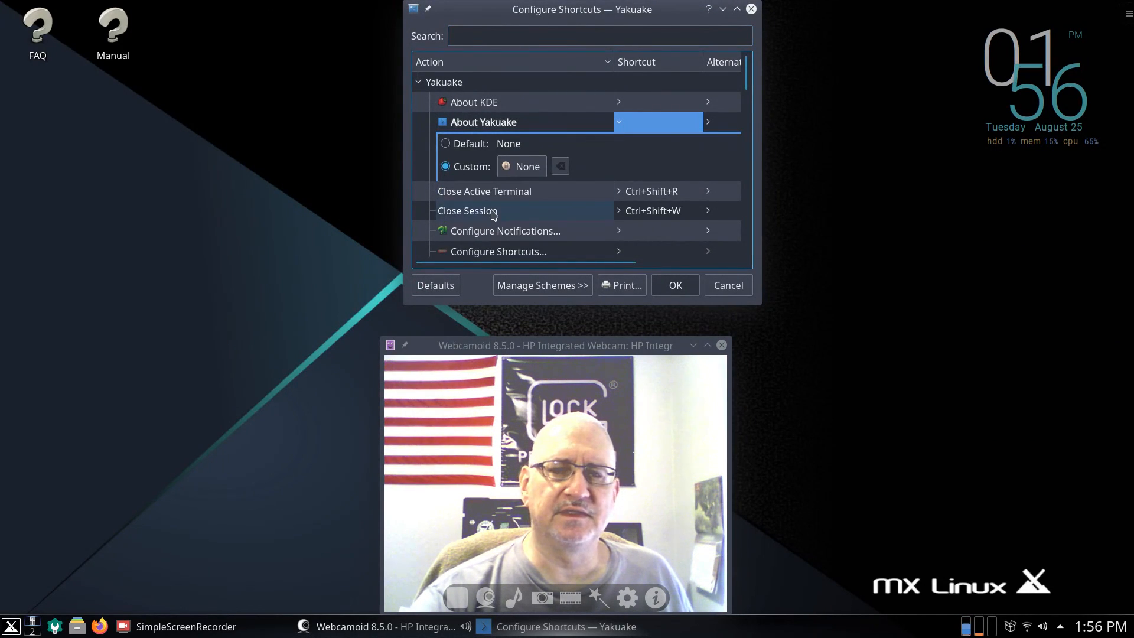
{"action": "left_click", "coordinate": [710, 123]}
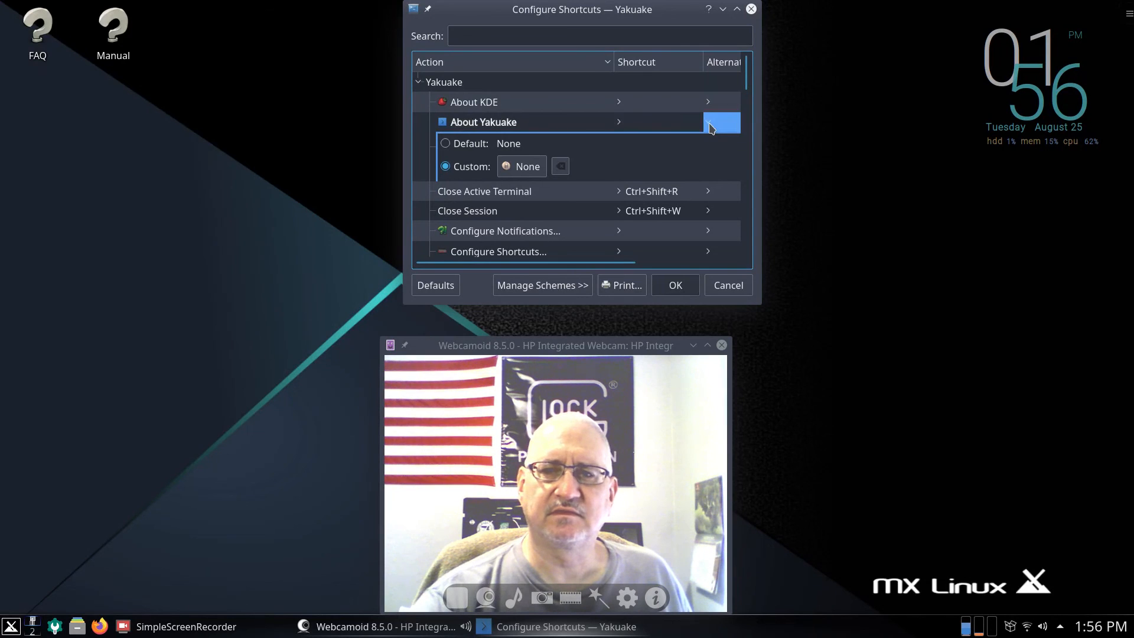
{"action": "left_click", "coordinate": [599, 123]}
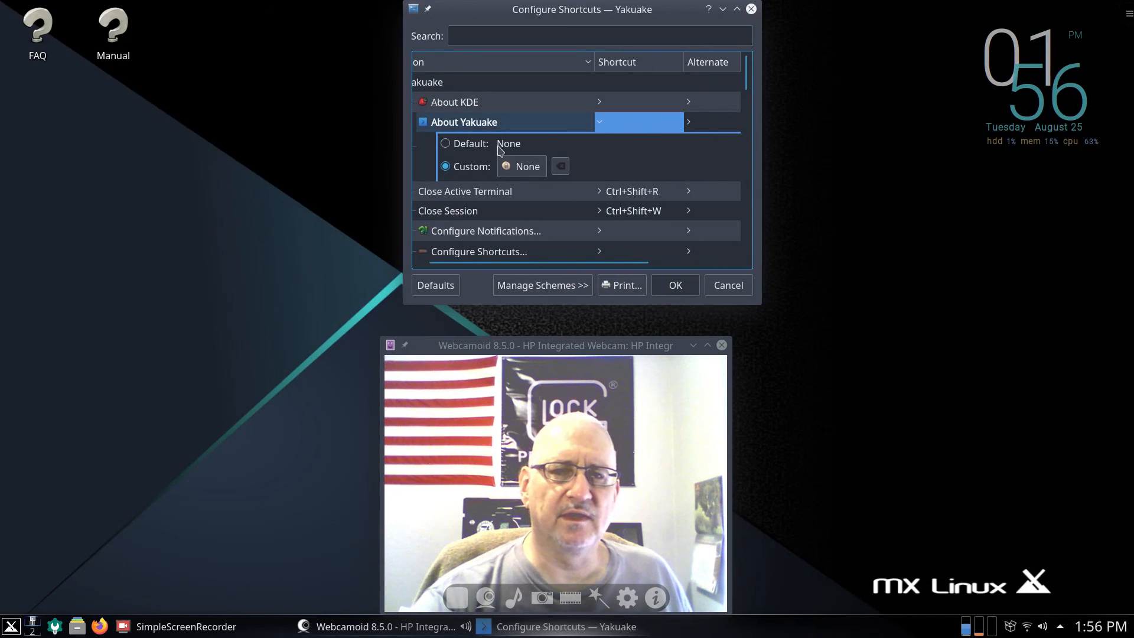
{"action": "left_click", "coordinate": [628, 122]}
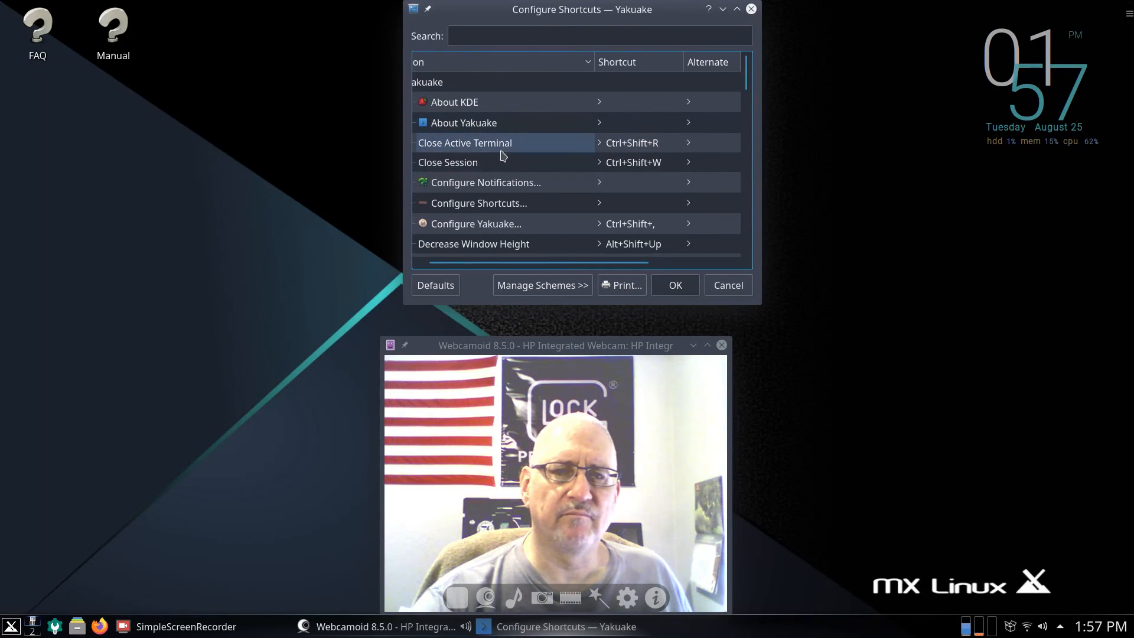
{"action": "left_click", "coordinate": [509, 123]}
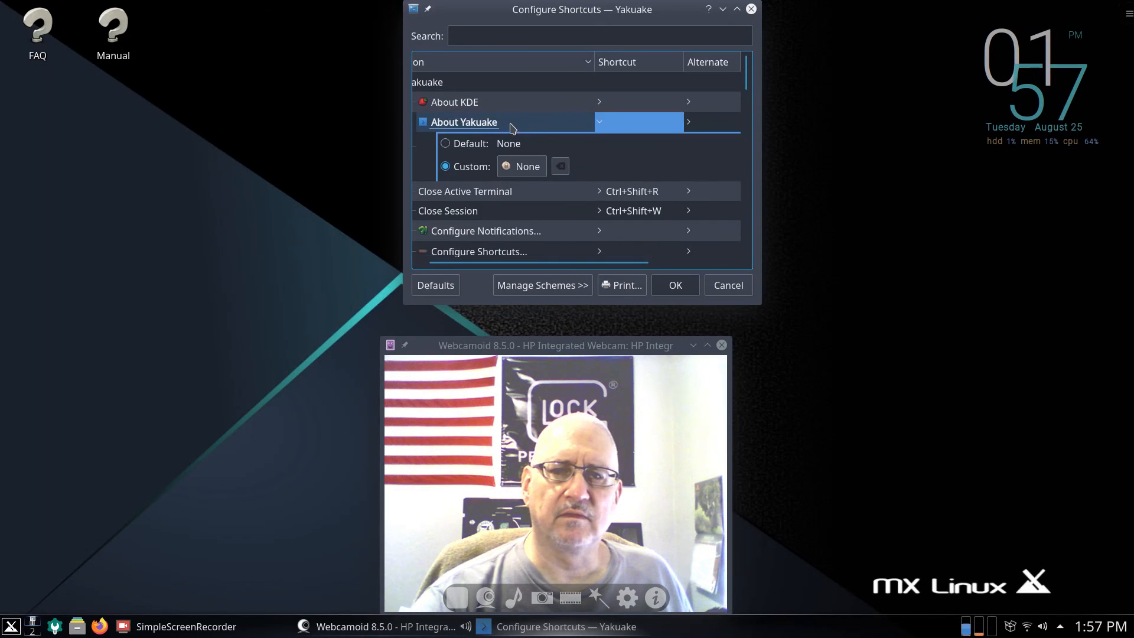
{"action": "left_click", "coordinate": [538, 167]}
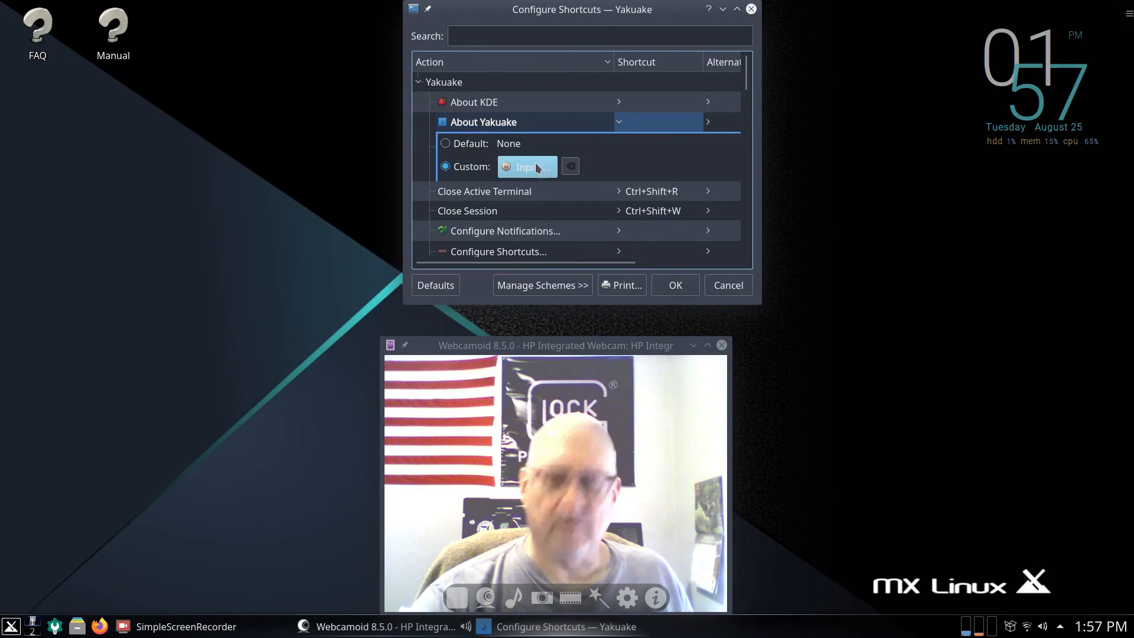
{"action": "key", "text": "F12"}
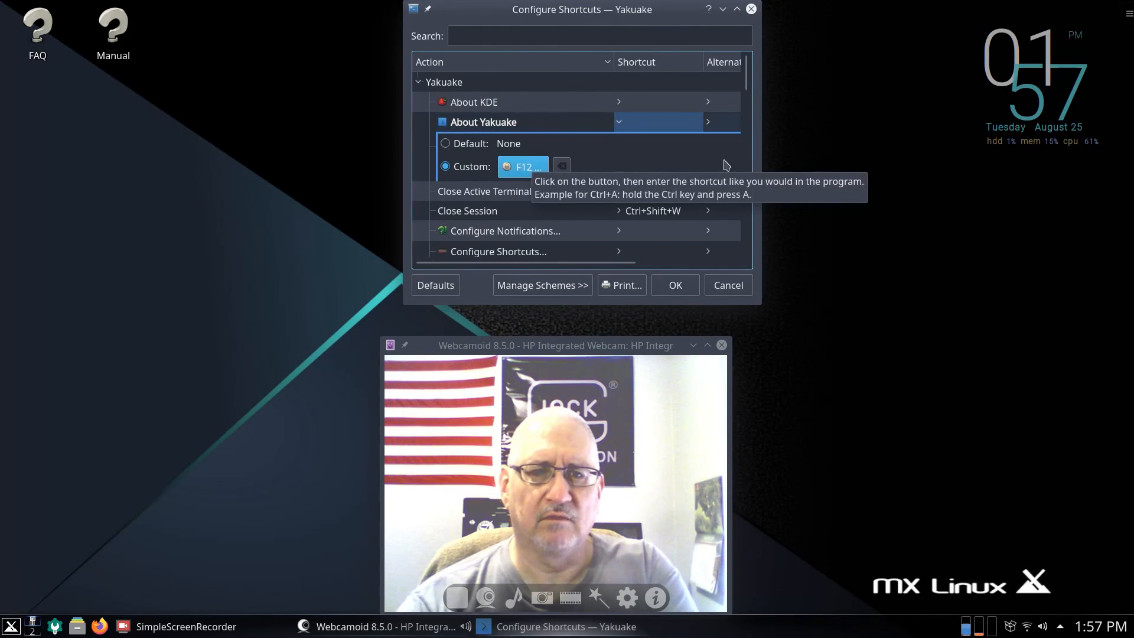
{"action": "left_click", "coordinate": [675, 285]}
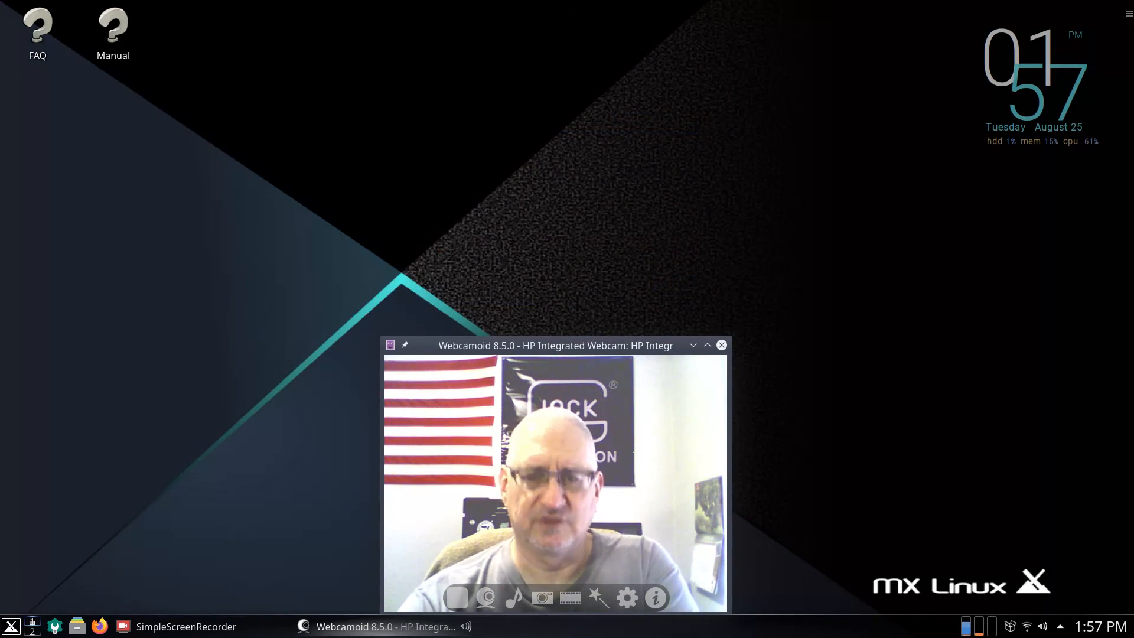
- Show and hide the drop-down terminal, and move the webcam window to the desktop's right edge below the clock
{"action": "key", "text": "F12"}
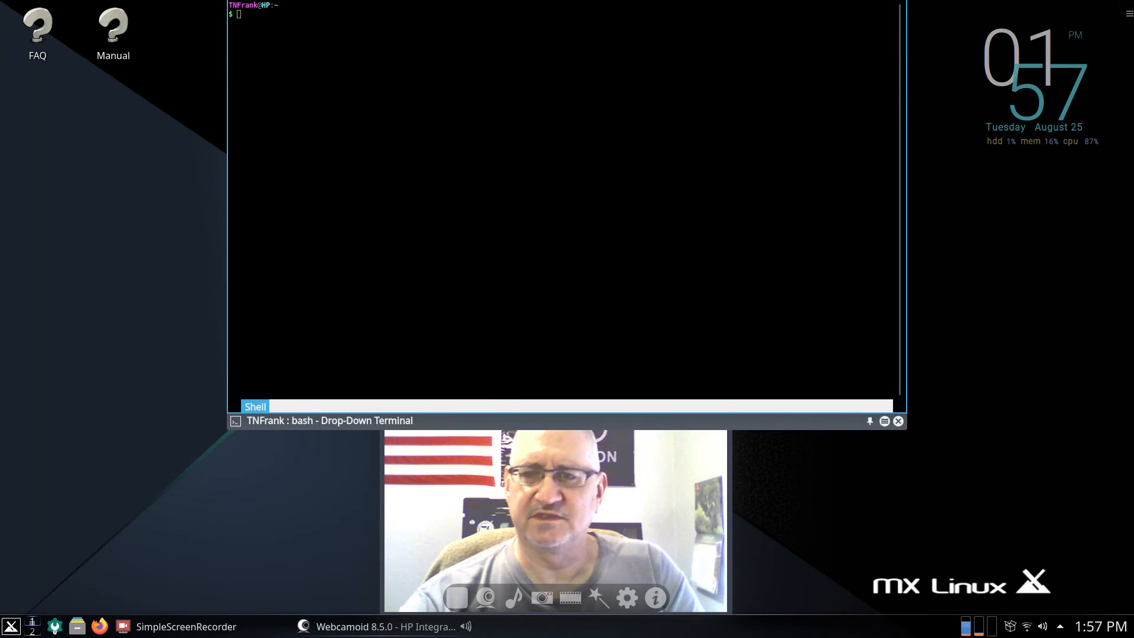
{"action": "key", "text": "F12"}
{"action": "left_click_drag", "start_coordinate": [660, 339], "coordinate": [1064, 189]}
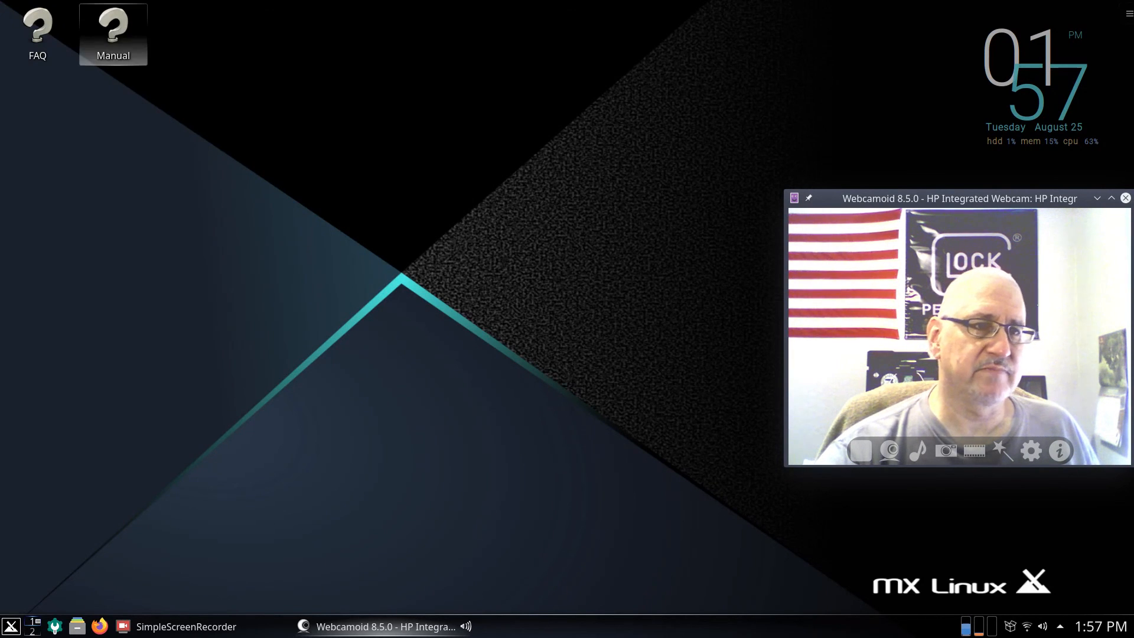
- Permanently delete the Manual and FAQ icons from the desktop
{"action": "right_click", "coordinate": [114, 44]}
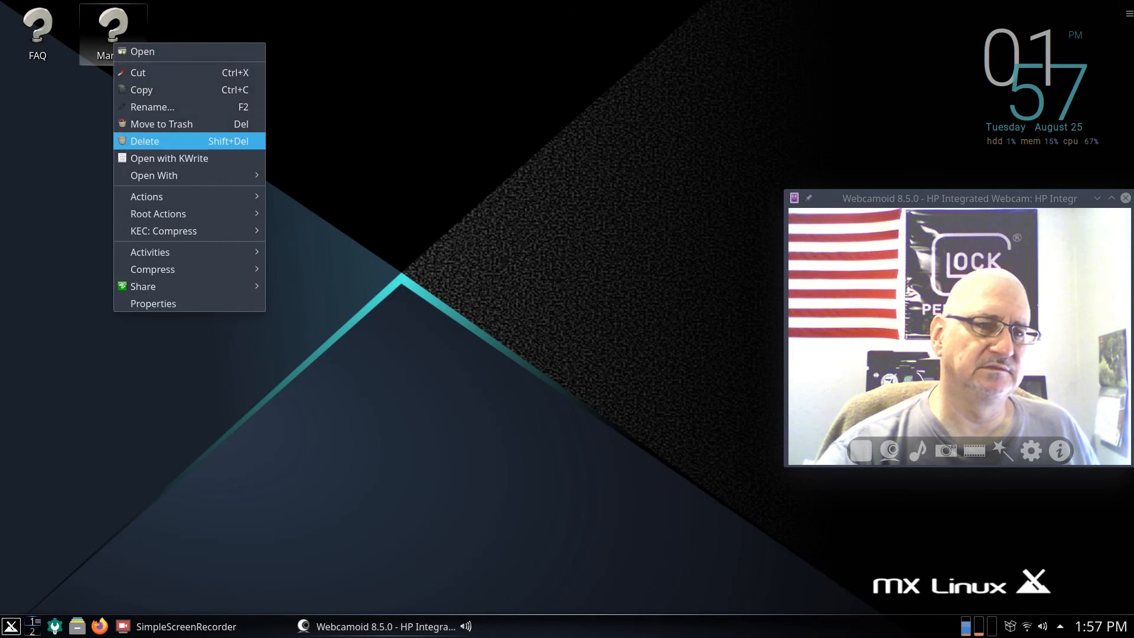
{"action": "left_click", "coordinate": [145, 141]}
{"action": "right_click", "coordinate": [45, 40]}
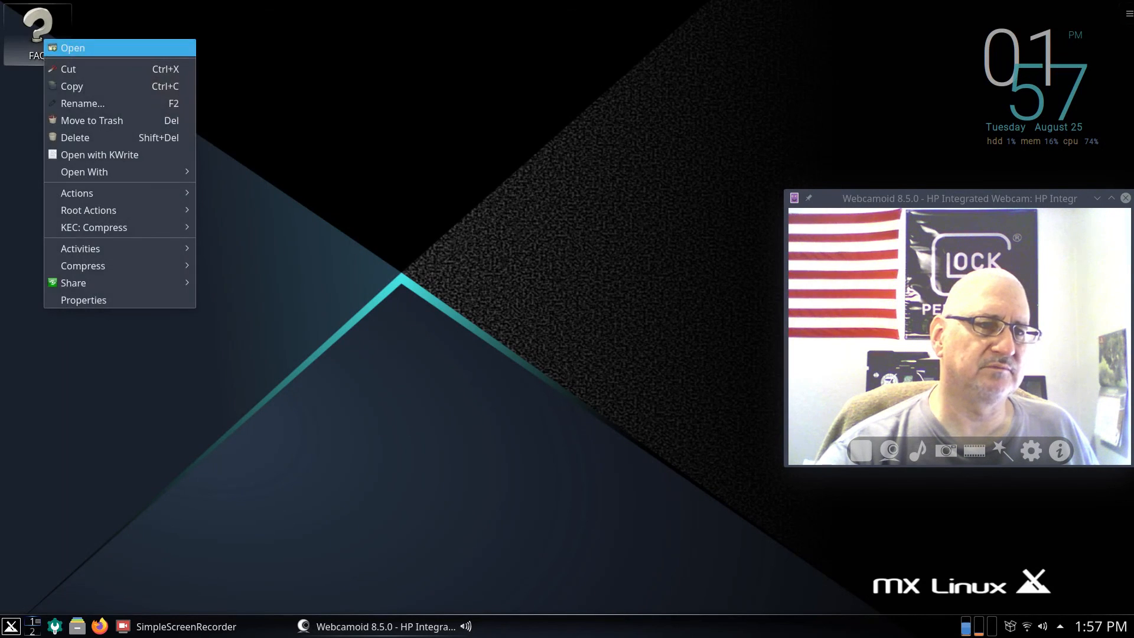
{"action": "left_click", "coordinate": [88, 137]}
- Choose the wallpaper with the glowing orange and blue MX Linux spheres in the desktop settings and apply it
{"action": "right_click", "coordinate": [342, 113]}
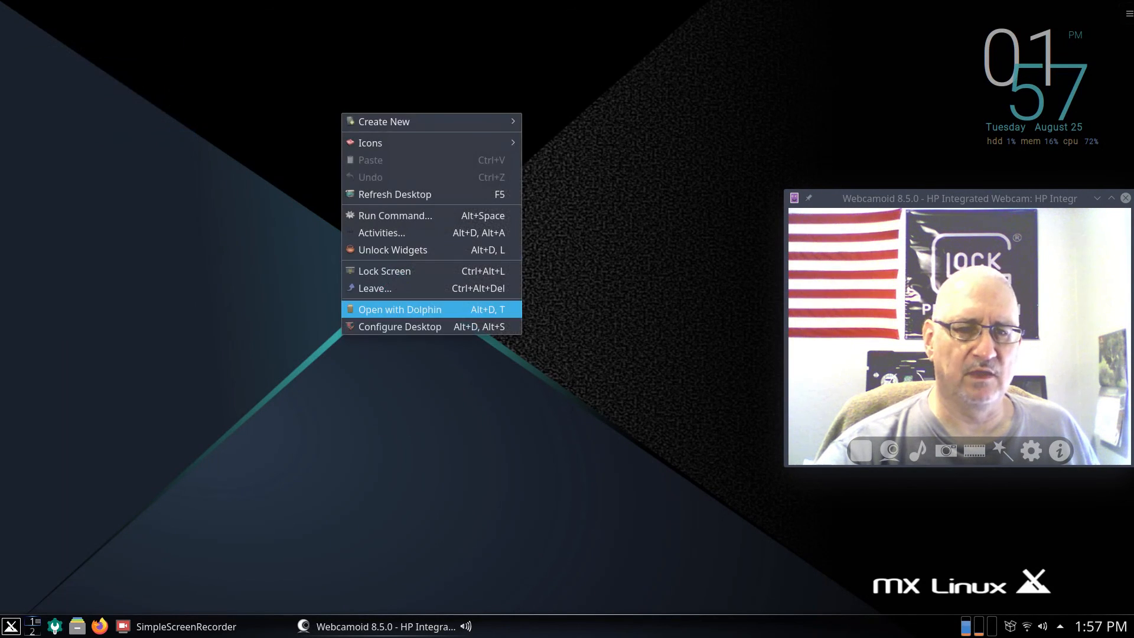
{"action": "left_click", "coordinate": [390, 327]}
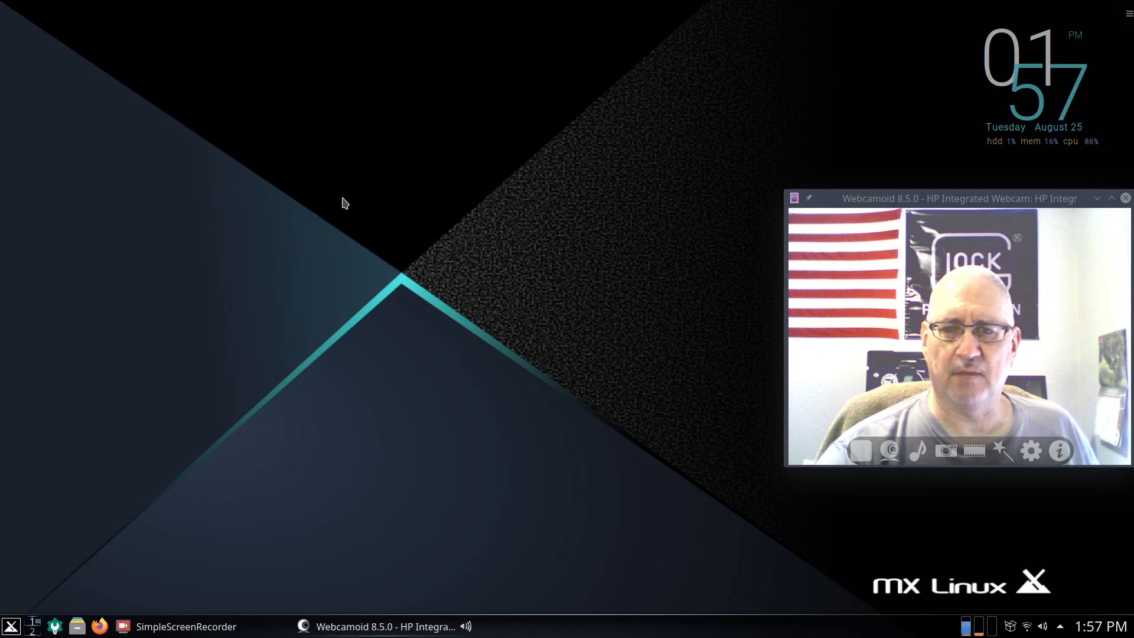
{"action": "left_click_drag", "start_coordinate": [695, 84], "coordinate": [531, 3]}
{"action": "left_click", "coordinate": [295, 324]}
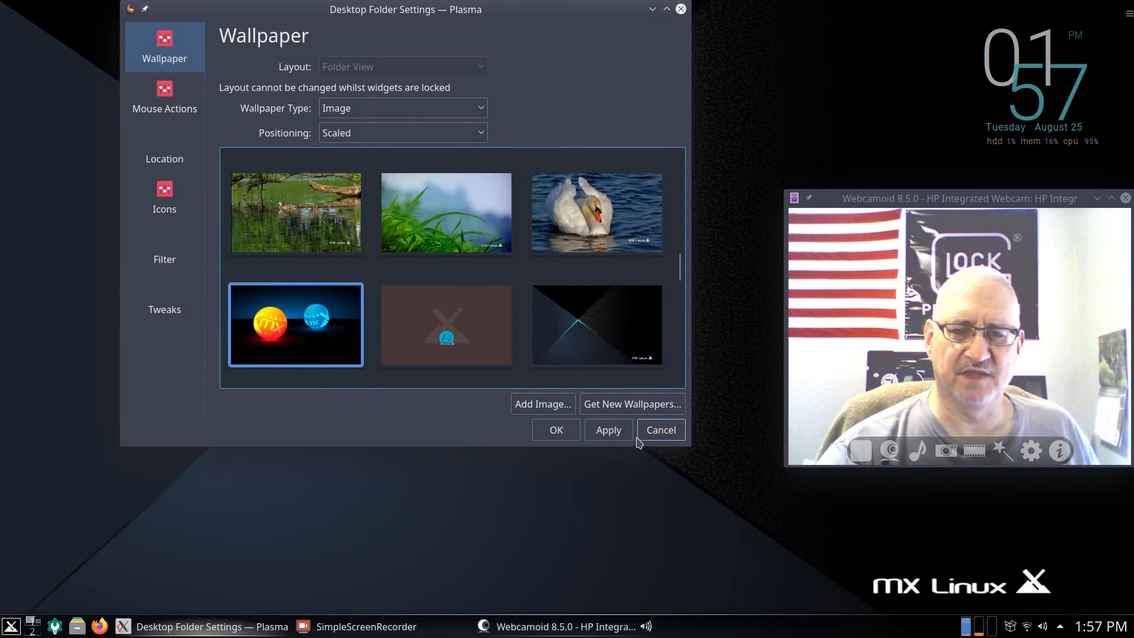
{"action": "left_click", "coordinate": [604, 430]}
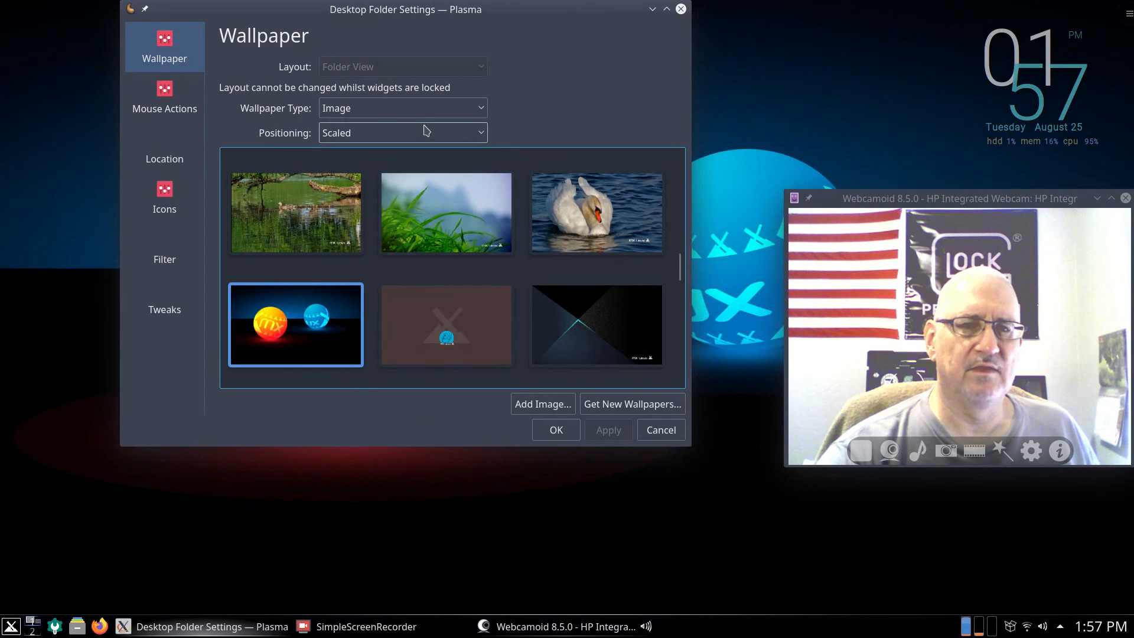
- Set the wallpaper positioning to Scaled and Cropped, apply it and accept the desktop settings
{"action": "left_click", "coordinate": [423, 140]}
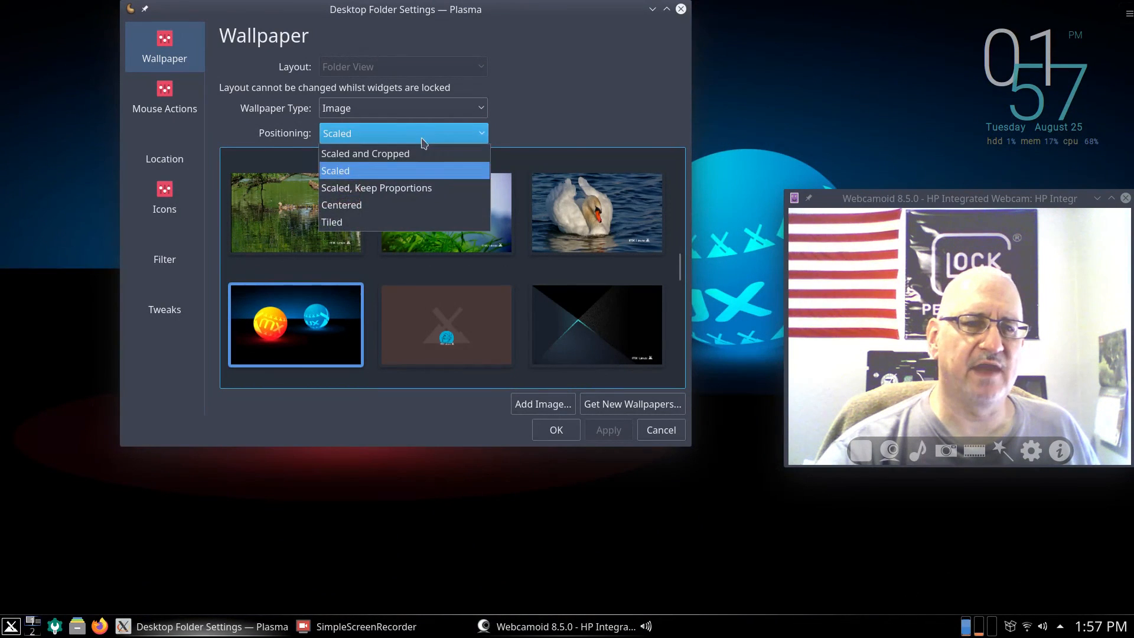
{"action": "left_click", "coordinate": [390, 154]}
{"action": "left_click", "coordinate": [605, 433]}
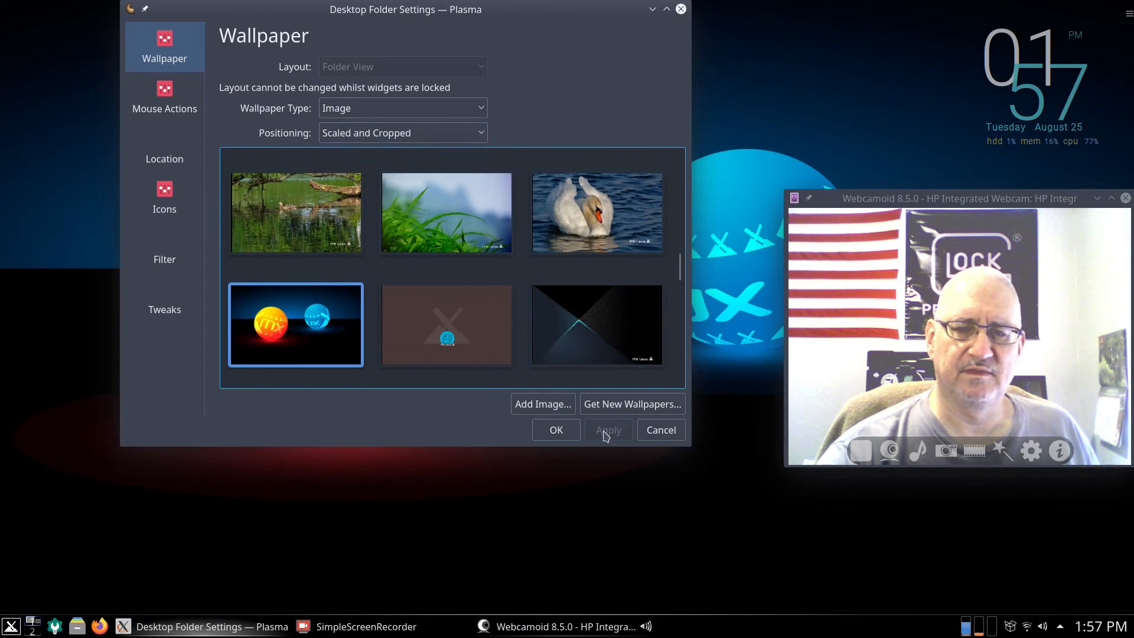
{"action": "left_click", "coordinate": [548, 432]}
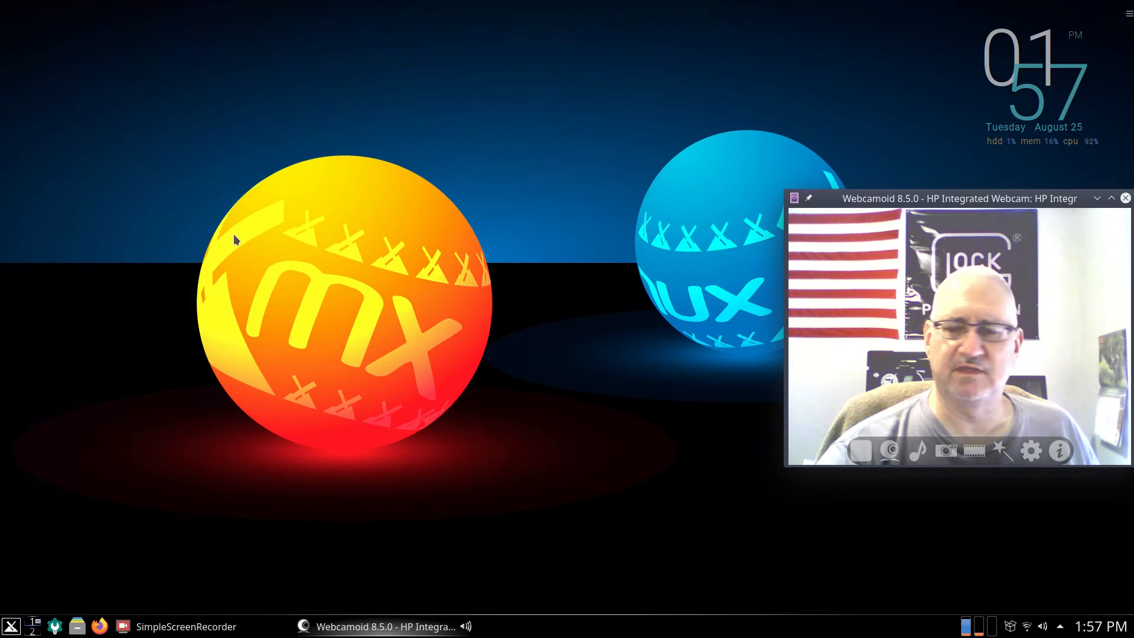